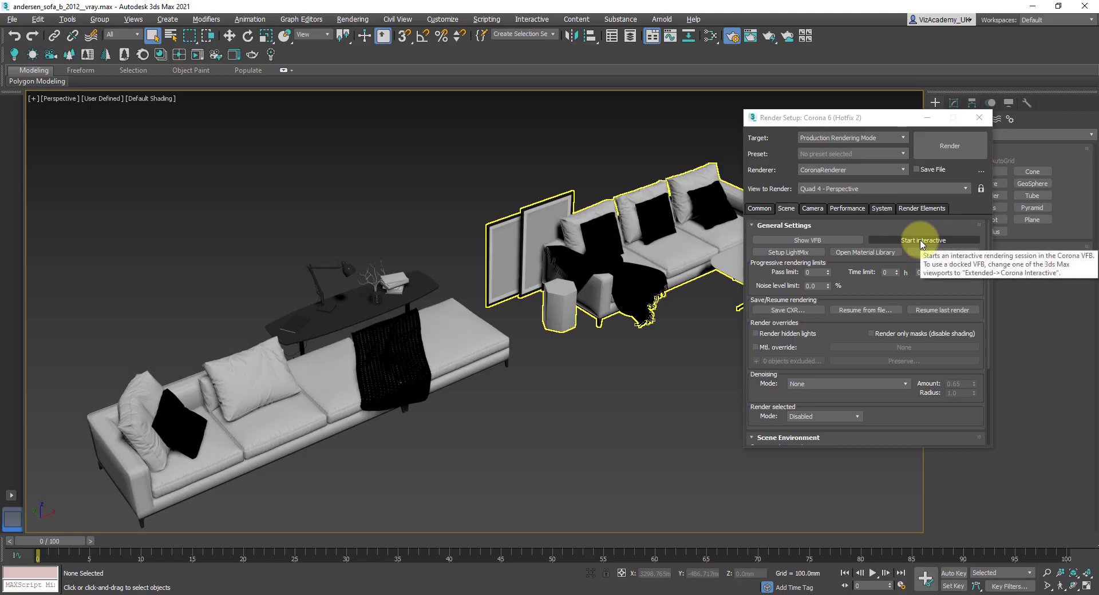
Start an interactive Corona render with the Scene Environment set to a single white map.
{"action": "left_click", "coordinate": [923, 241]}
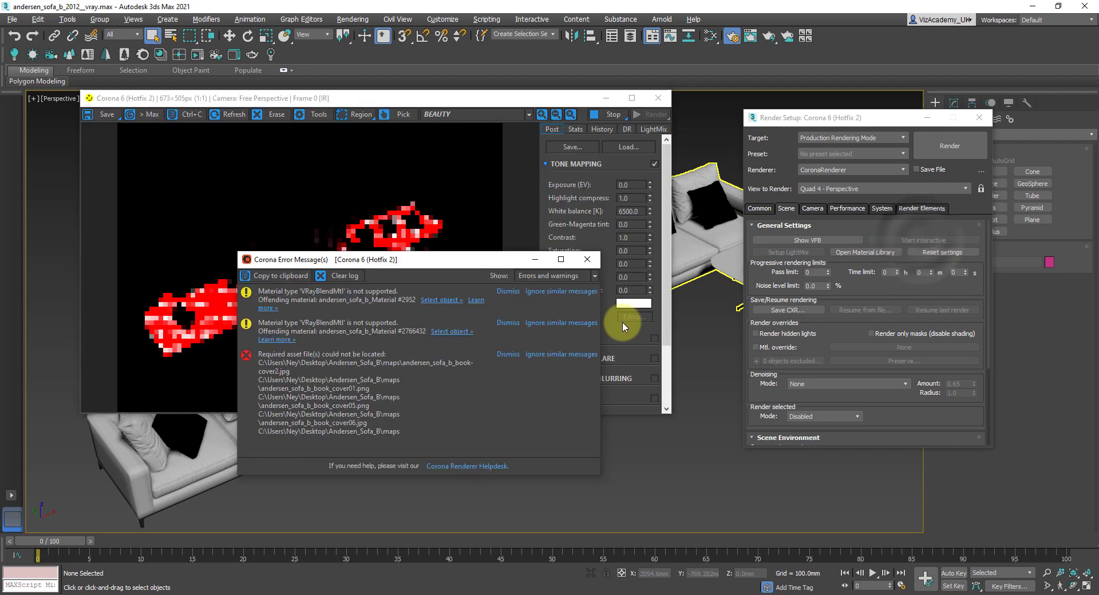
{"action": "scroll", "coordinate": [912, 417], "scroll_direction": "down", "scroll_amount": 3}
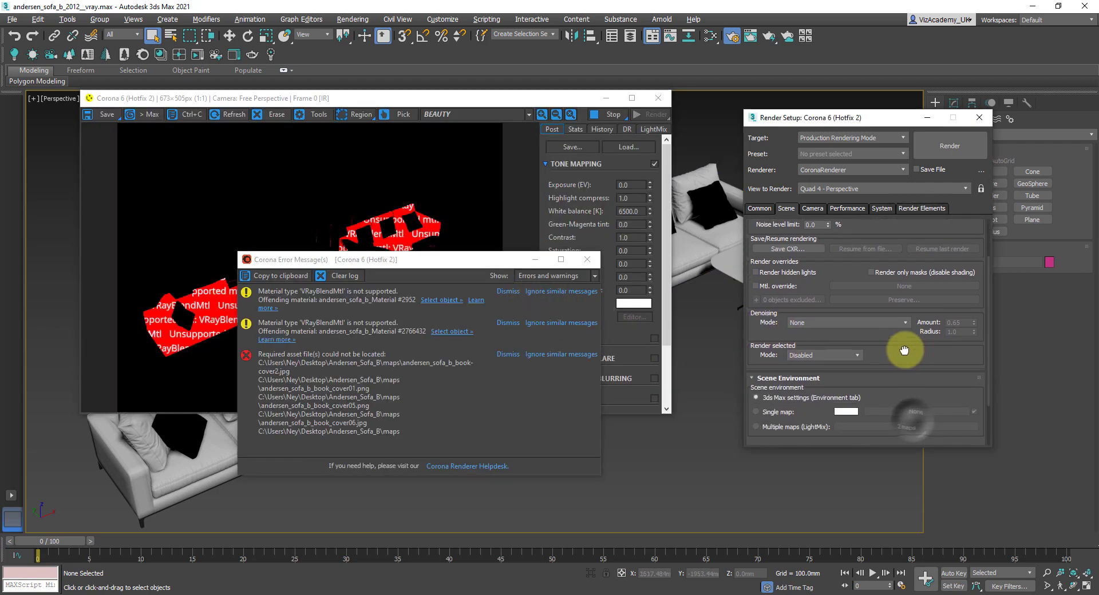
{"action": "left_click", "coordinate": [769, 377]}
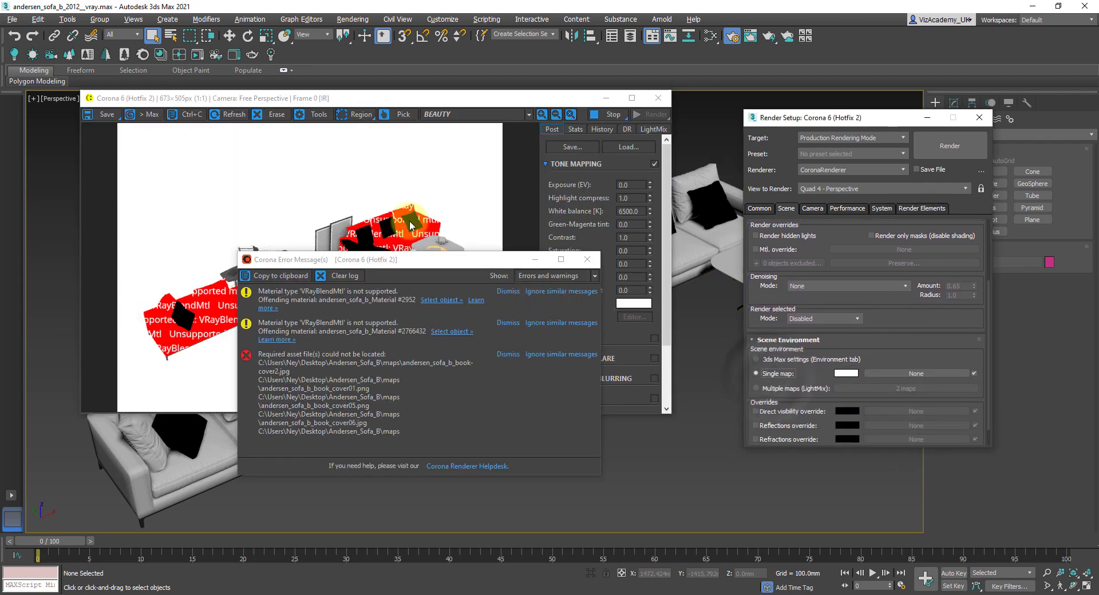
Move the Corona error window aside and copy its missing-asset log to the clipboard.
{"action": "left_click_drag", "start_coordinate": [409, 262], "coordinate": [677, 183]}
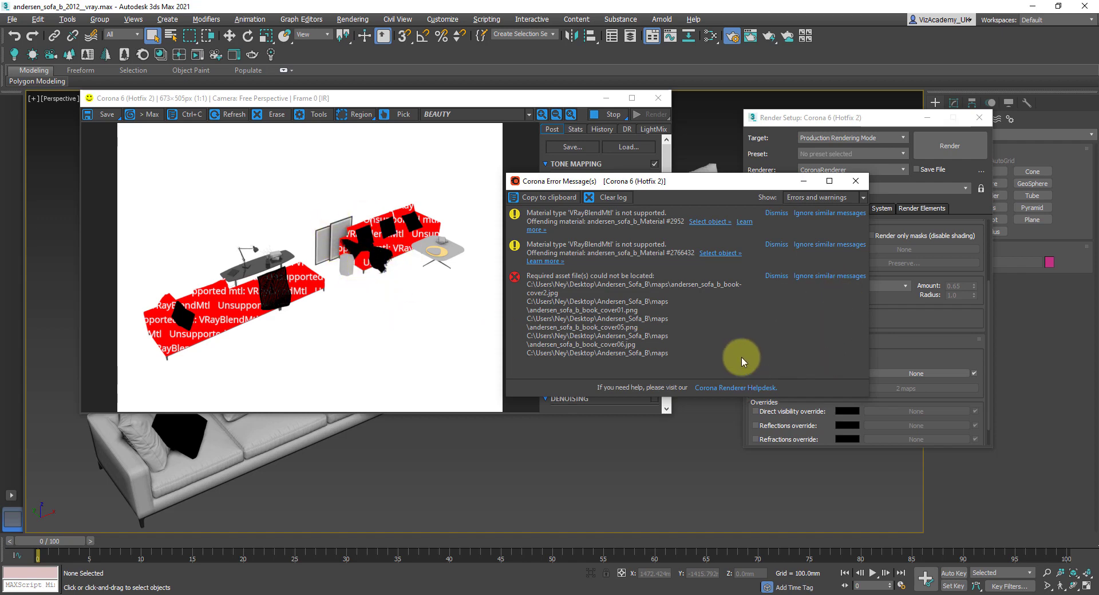
{"action": "left_click_drag", "start_coordinate": [704, 356], "coordinate": [543, 275]}
{"action": "left_click", "coordinate": [621, 320]}
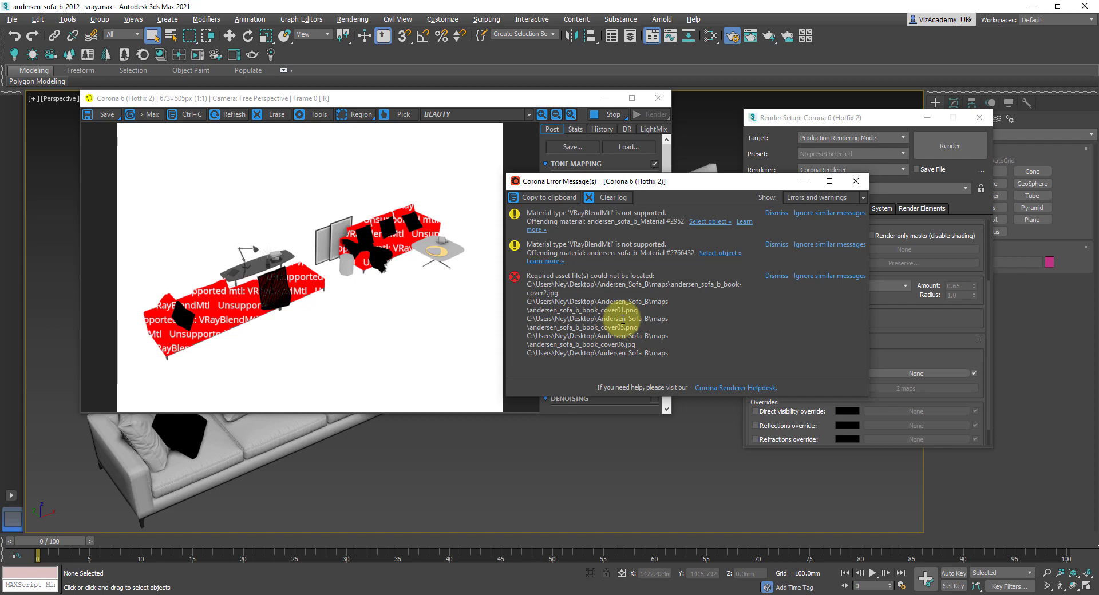
{"action": "left_click", "coordinate": [556, 197]}
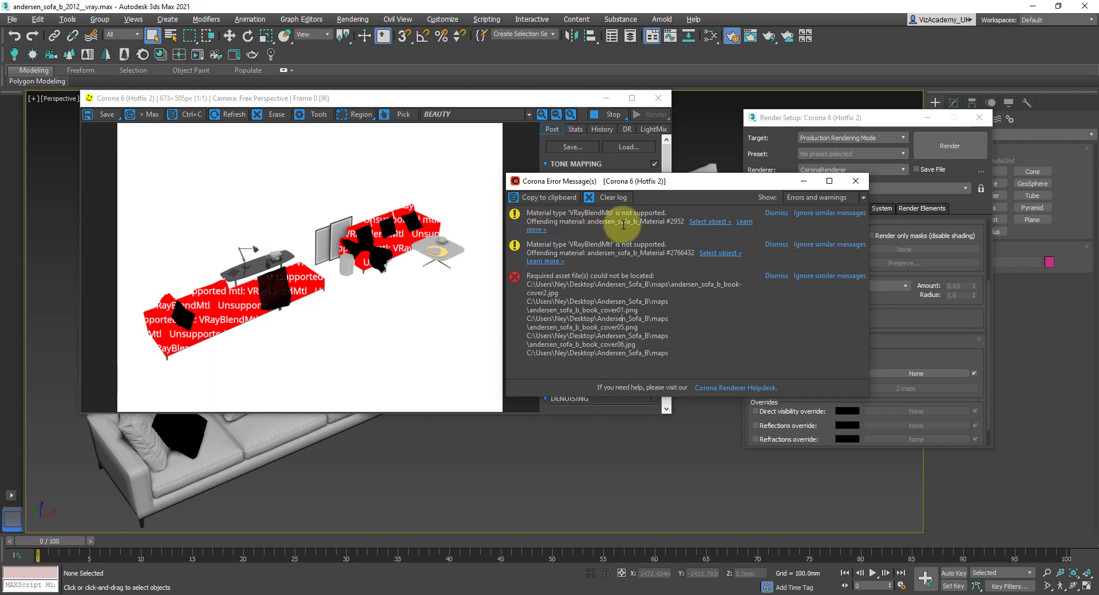
Select both objects carrying unsupported VRayBlendMtl materials using the error window's Select object links.
{"action": "left_click", "coordinate": [705, 222]}
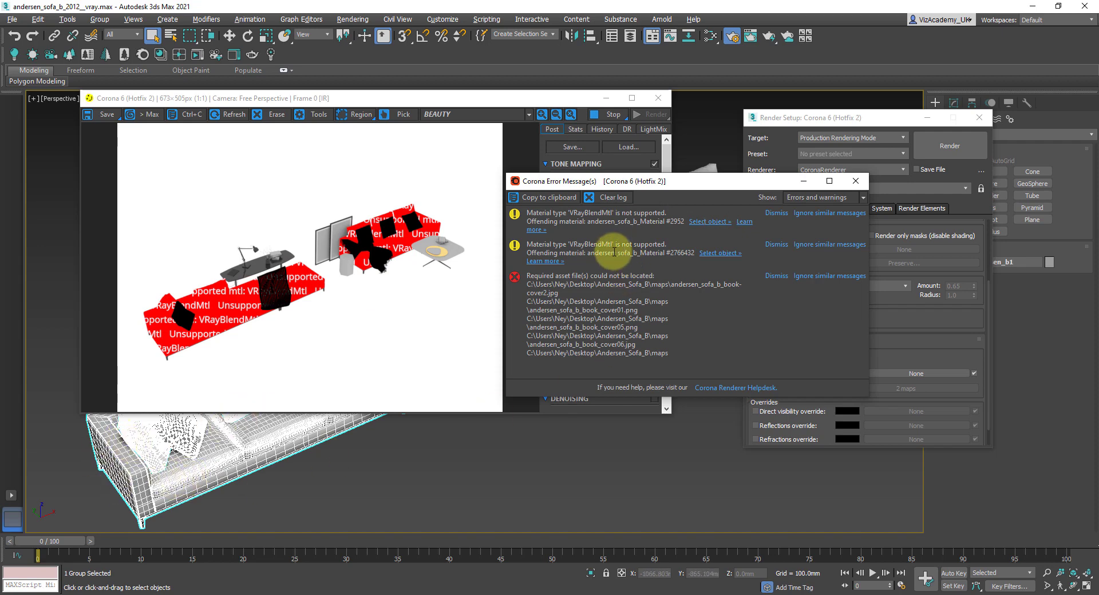
{"action": "left_click", "coordinate": [713, 254]}
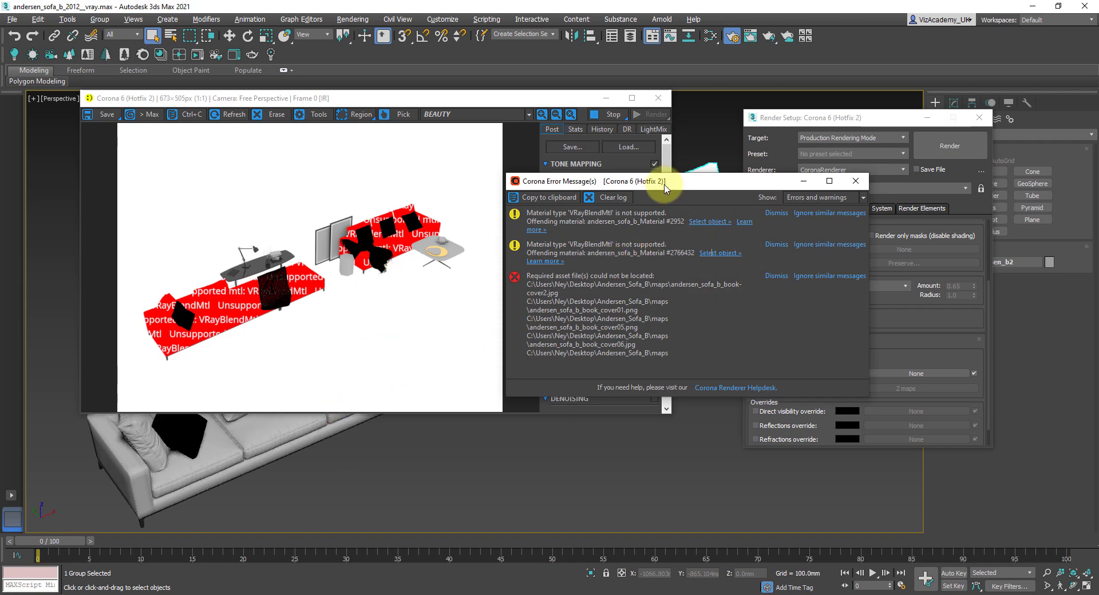
{"action": "left_click_drag", "start_coordinate": [658, 181], "coordinate": [601, 215]}
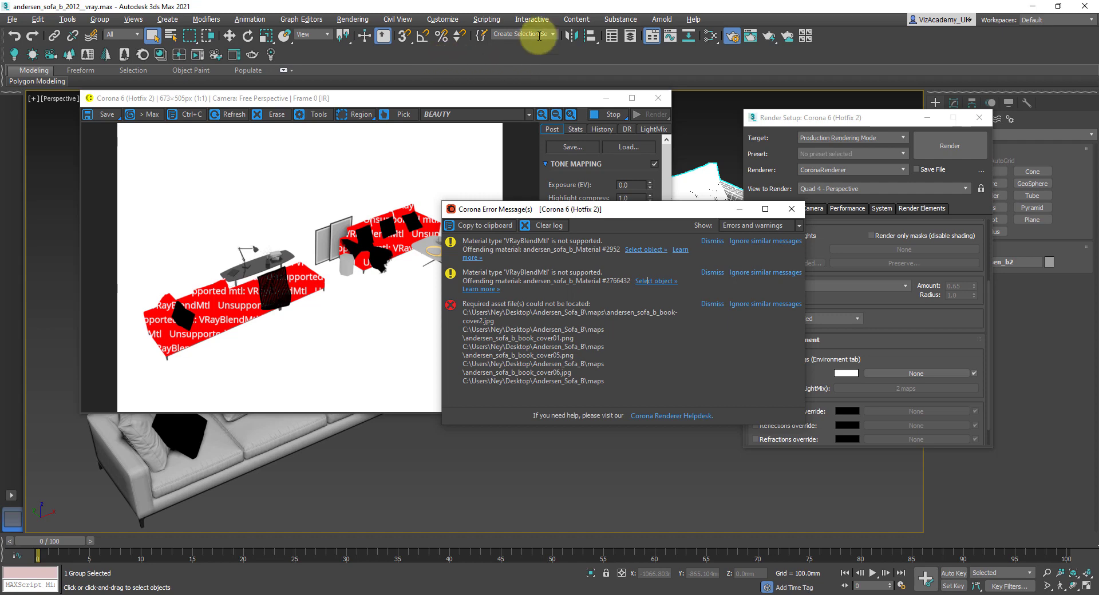
Run the coronaConverter_v1.45 script from the CoronaRenderer scripts folder.
{"action": "left_click", "coordinate": [486, 19]}
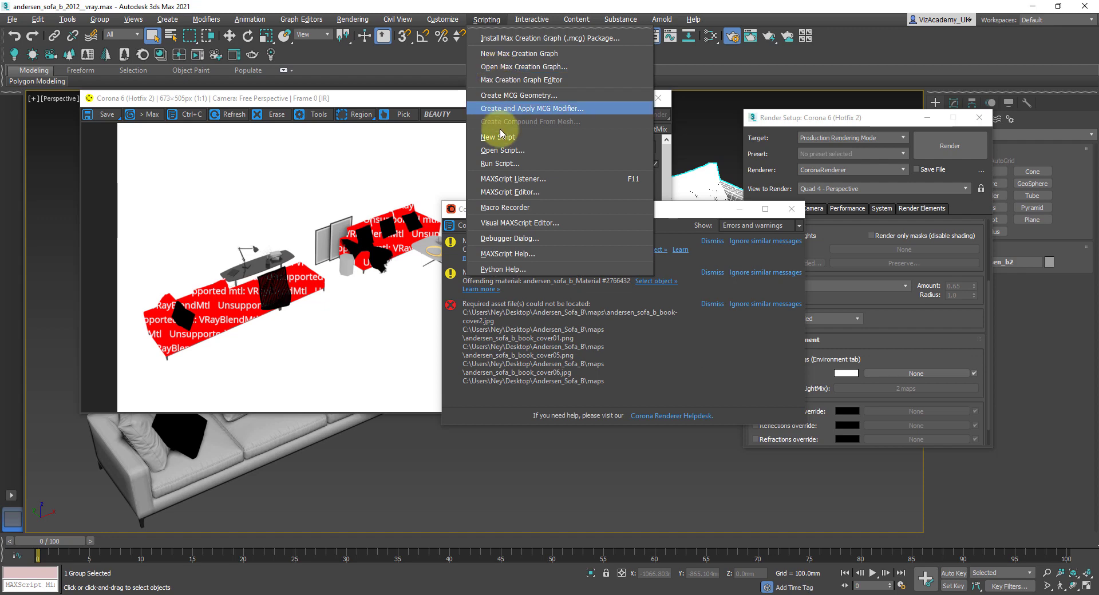
{"action": "left_click", "coordinate": [515, 157]}
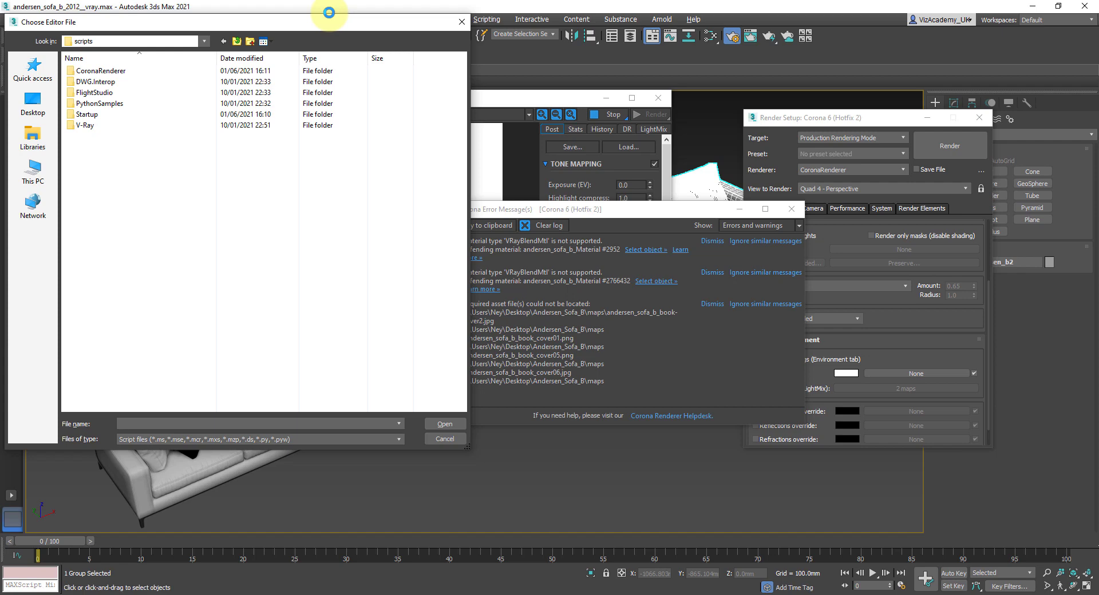
{"action": "double_click", "coordinate": [114, 70]}
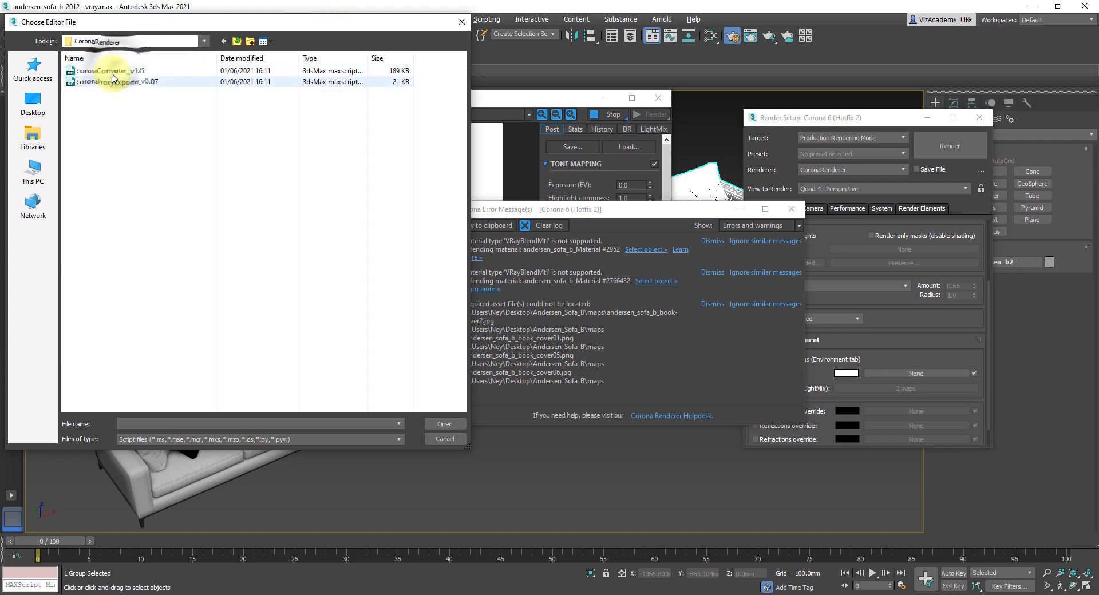
{"action": "left_click", "coordinate": [112, 72]}
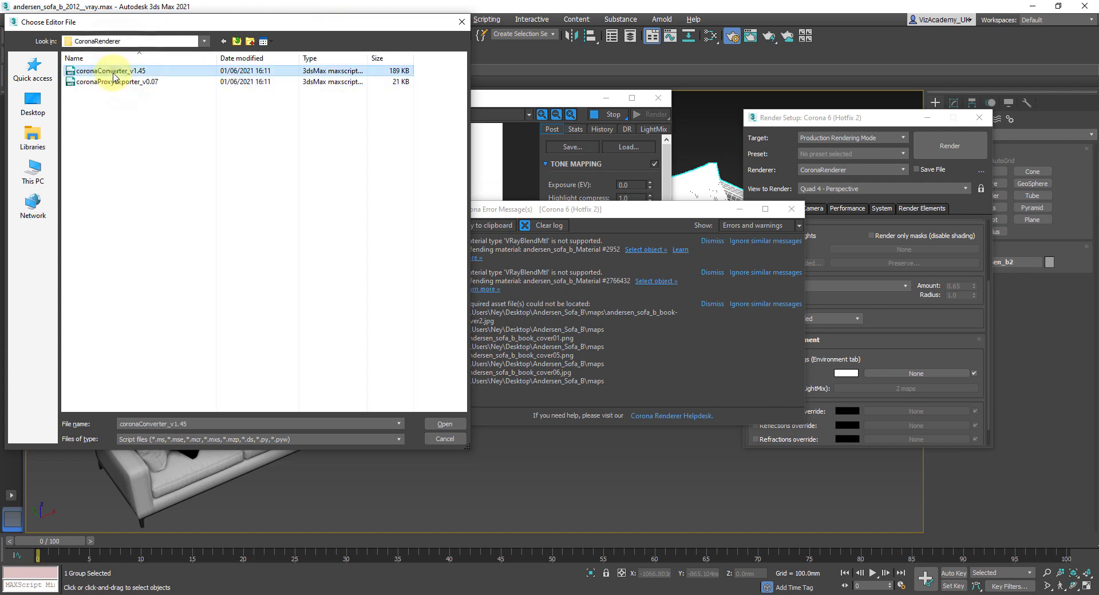
{"action": "left_click", "coordinate": [441, 425]}
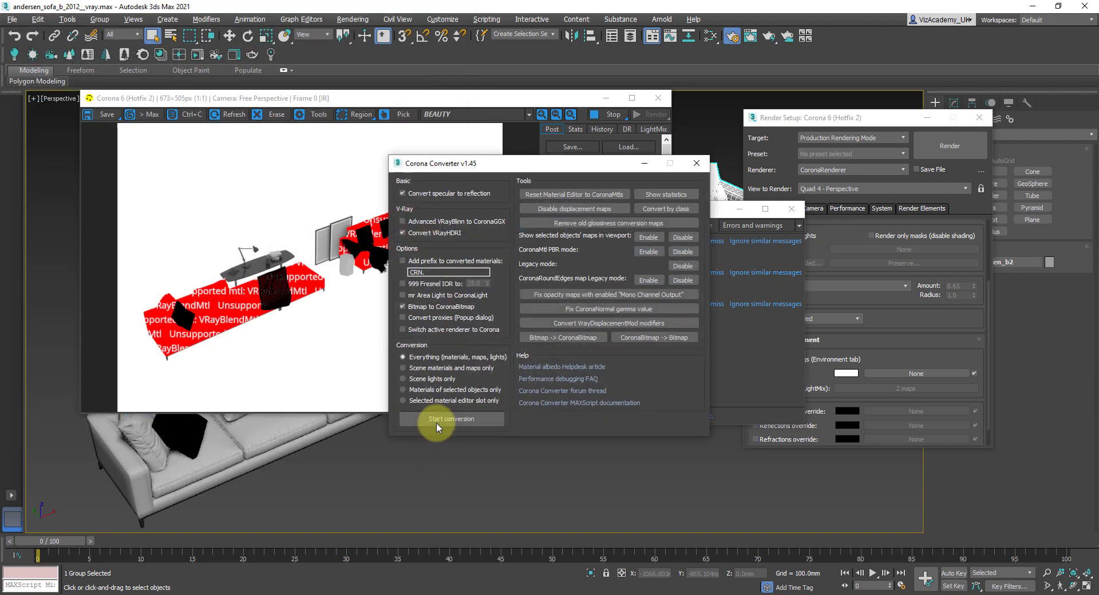
{"action": "left_click_drag", "start_coordinate": [546, 170], "coordinate": [267, 207]}
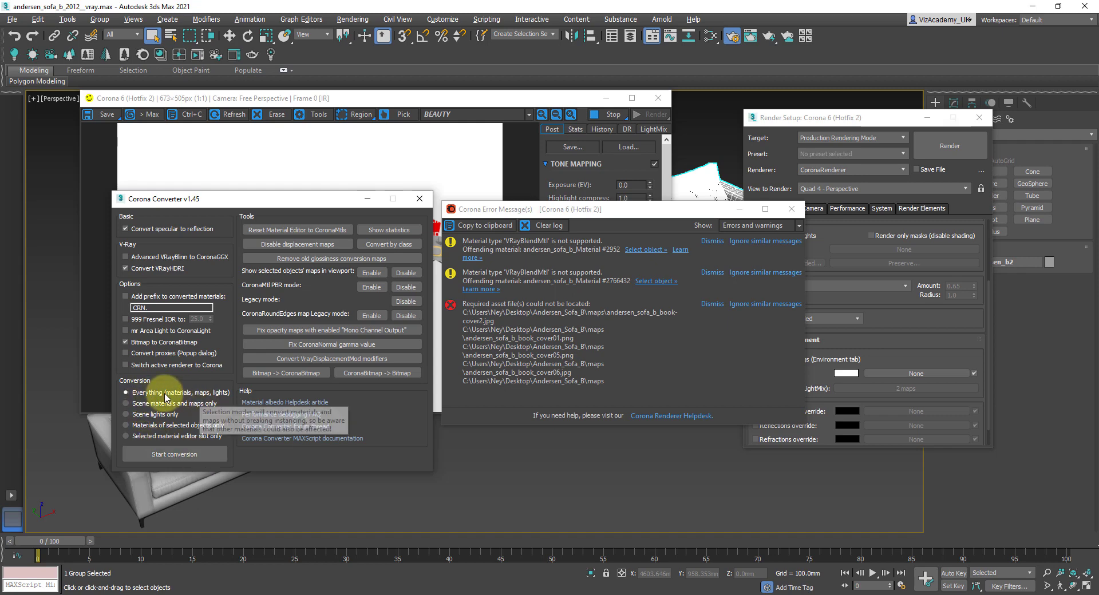
Stop the interactive render and convert everything in the scene to Corona.
{"action": "left_click", "coordinate": [180, 455]}
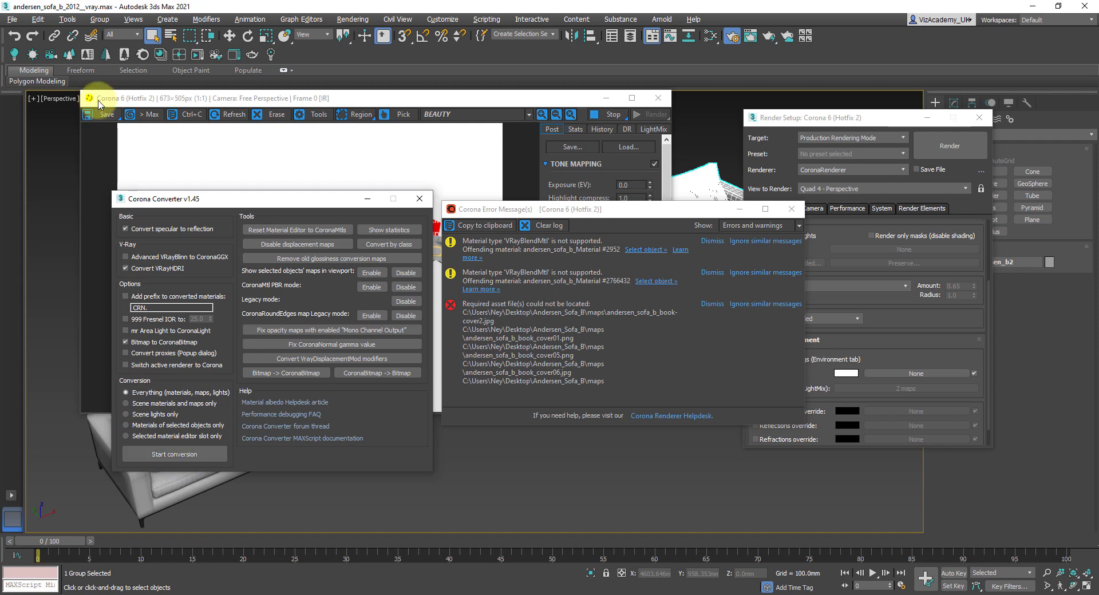
{"action": "left_click", "coordinate": [92, 99]}
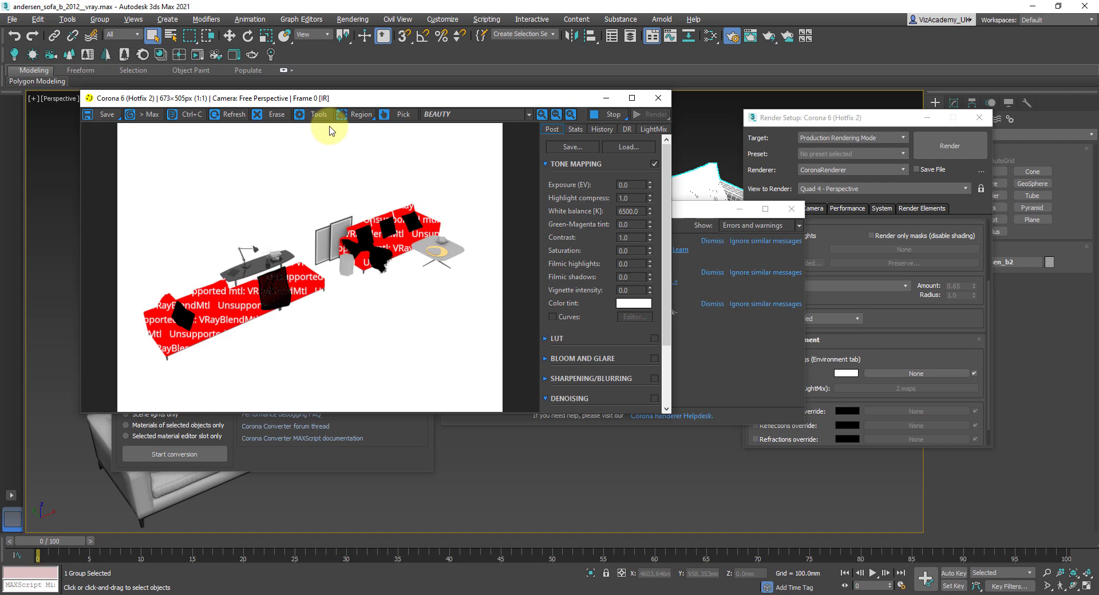
{"action": "left_click", "coordinate": [612, 115]}
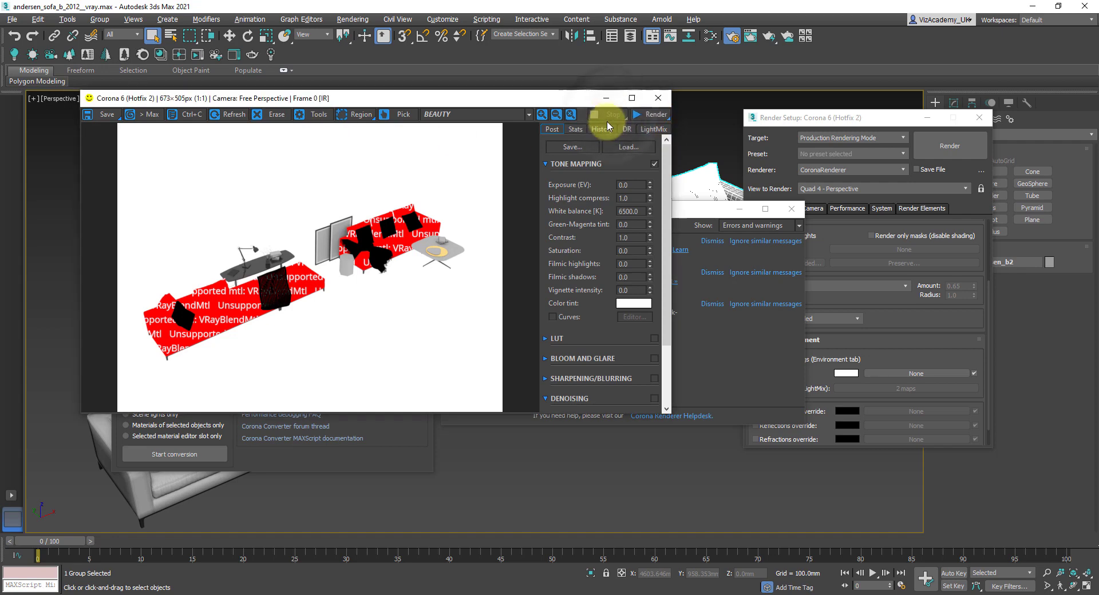
{"action": "left_click", "coordinate": [379, 462]}
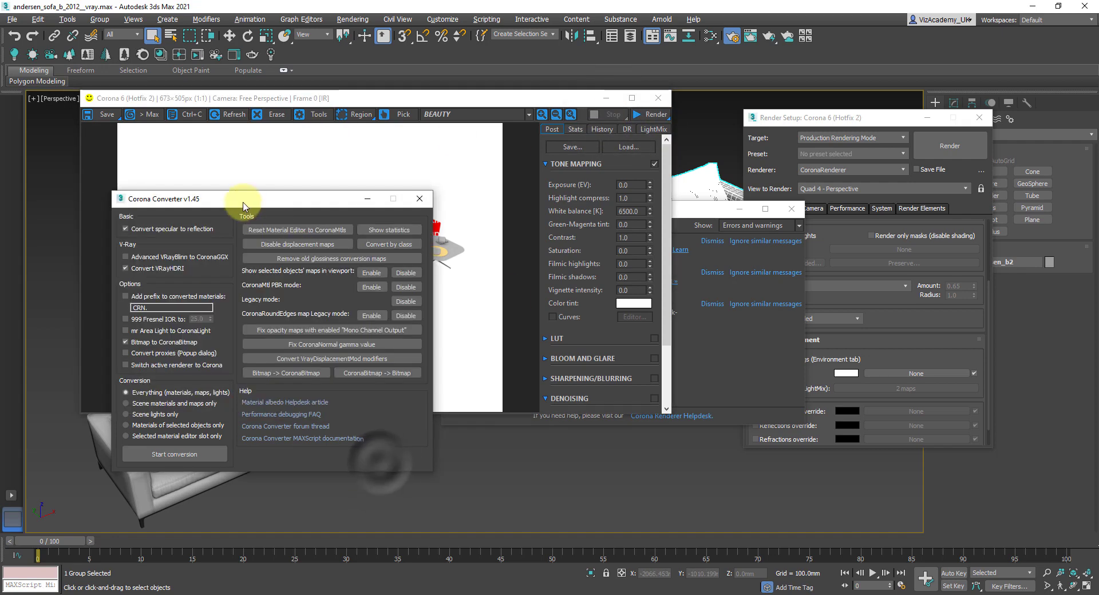
{"action": "left_click_drag", "start_coordinate": [253, 196], "coordinate": [338, 213]}
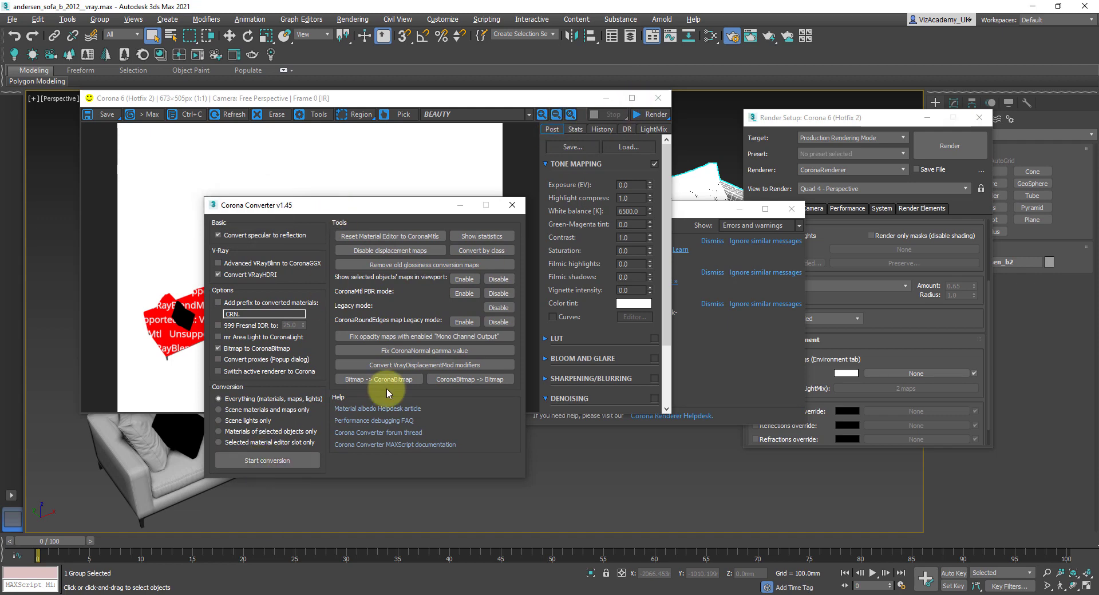
{"action": "left_click", "coordinate": [293, 464]}
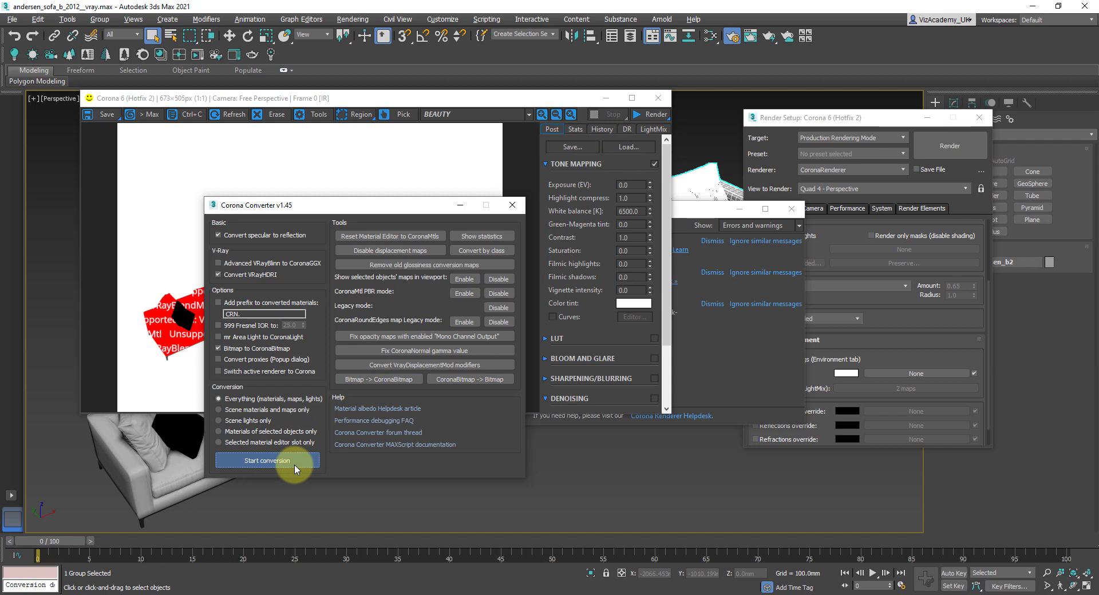
Re-render the converted sofa scene and read the remaining missing book-cover map paths in the error log.
{"action": "left_click", "coordinate": [650, 115]}
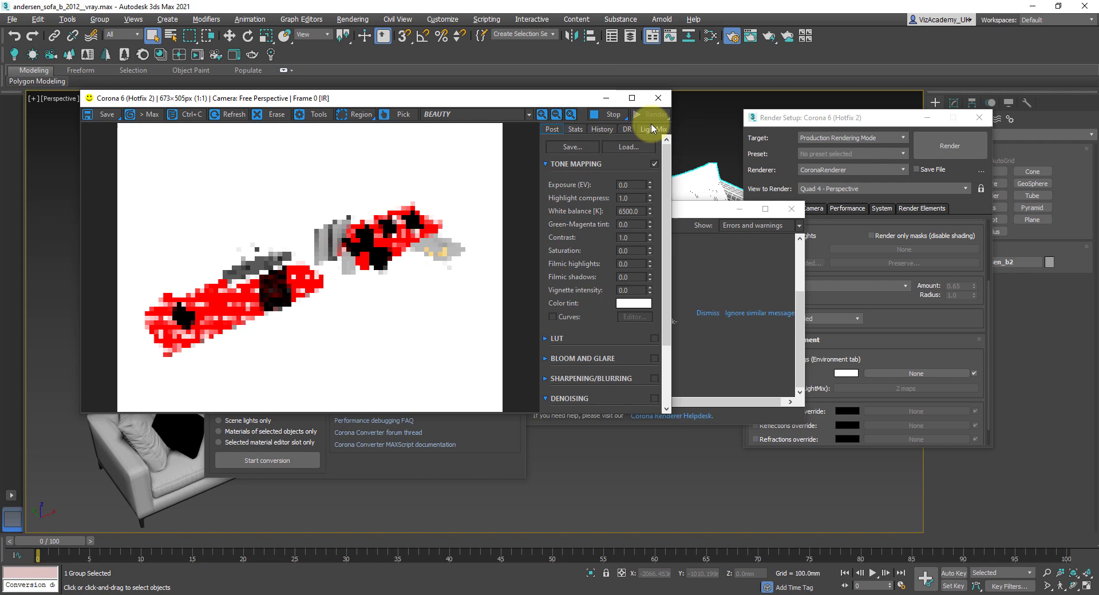
{"action": "left_click_drag", "start_coordinate": [712, 201], "coordinate": [791, 152]}
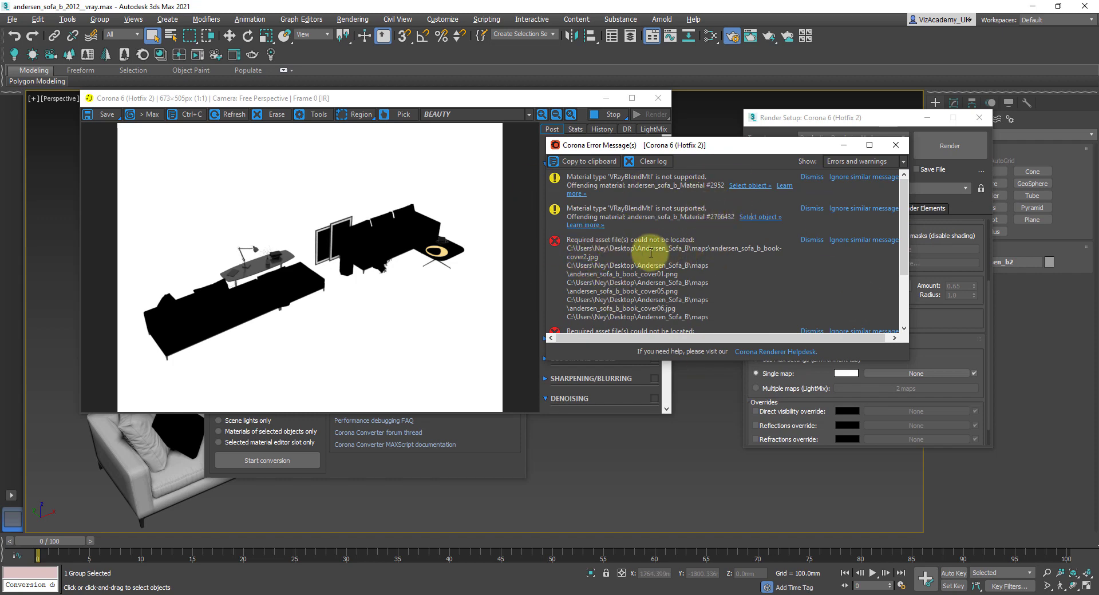
{"action": "left_click_drag", "start_coordinate": [902, 228], "coordinate": [902, 275]}
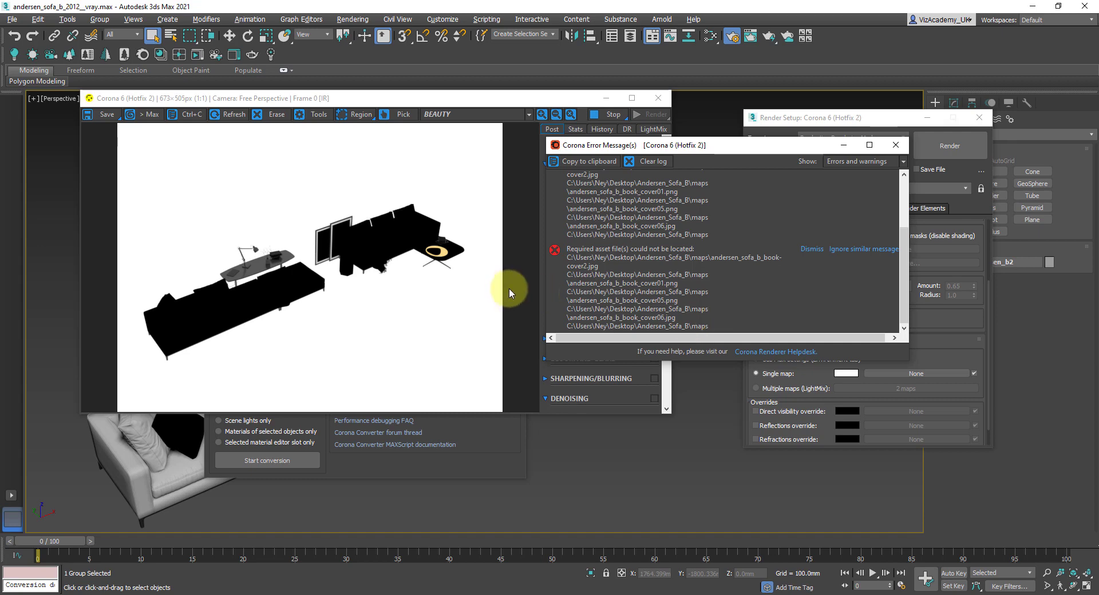
{"action": "left_click_drag", "start_coordinate": [667, 144], "coordinate": [620, 139]}
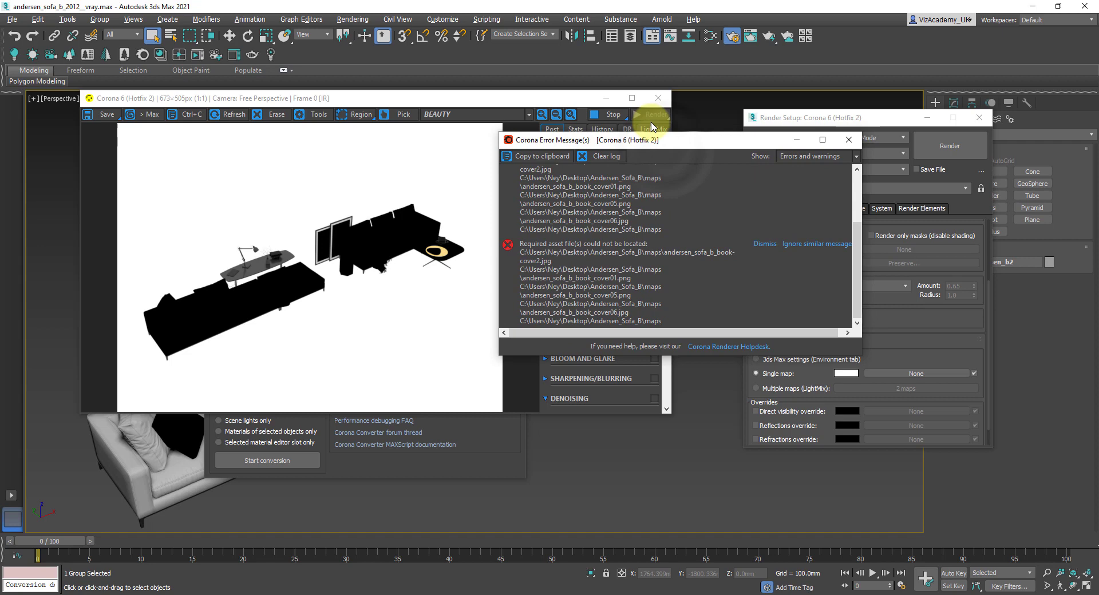
Load the sofa's material into the Slate Material Editor and open the Map #82 bitmap settings.
{"action": "left_click", "coordinate": [710, 36]}
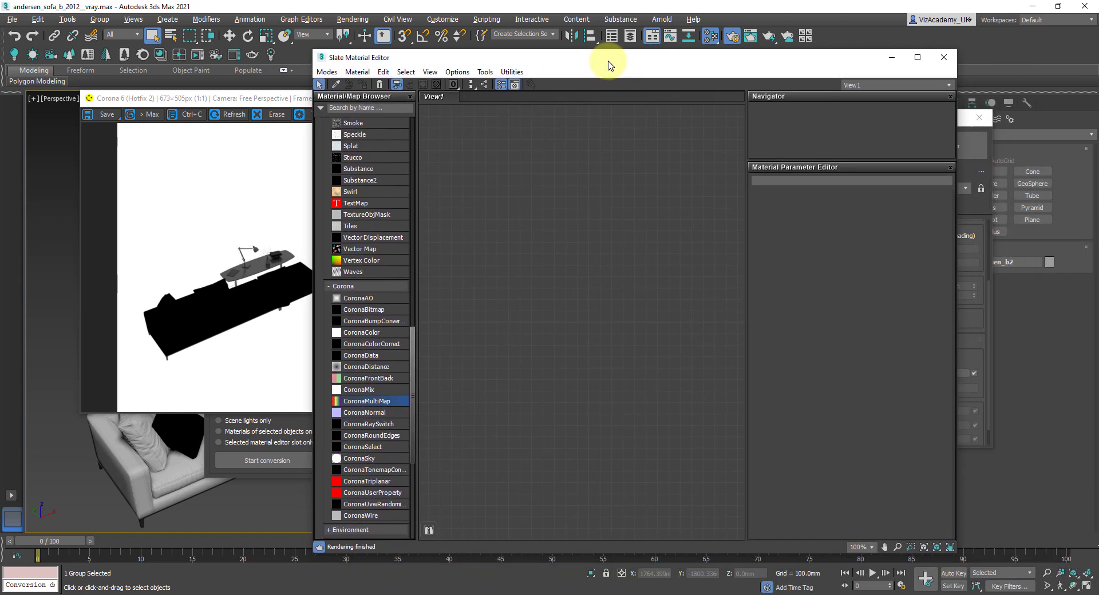
{"action": "left_click", "coordinate": [336, 84]}
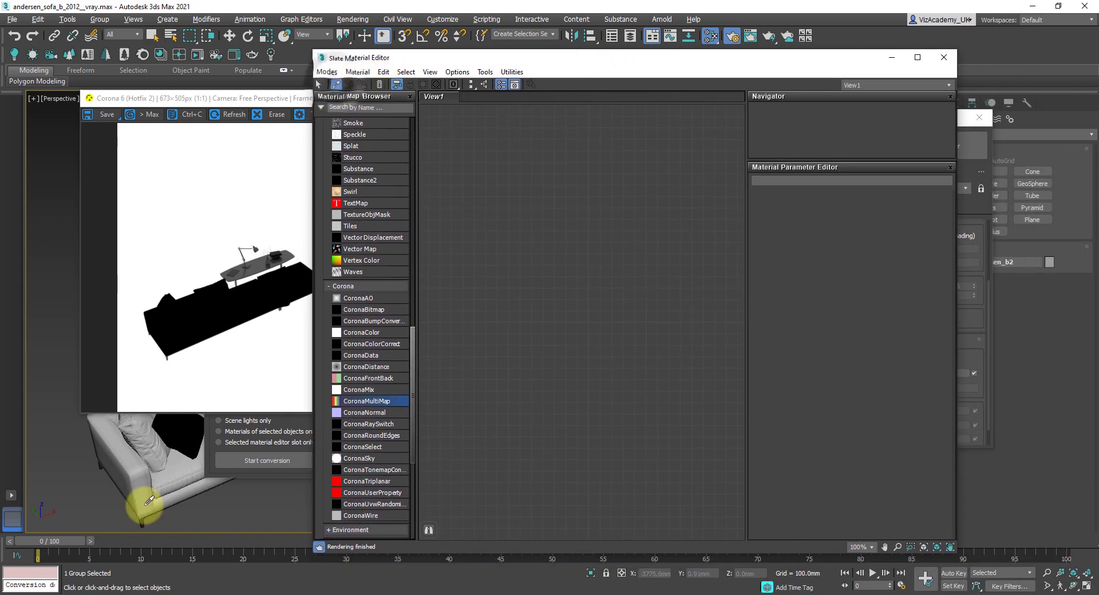
{"action": "left_click", "coordinate": [172, 477]}
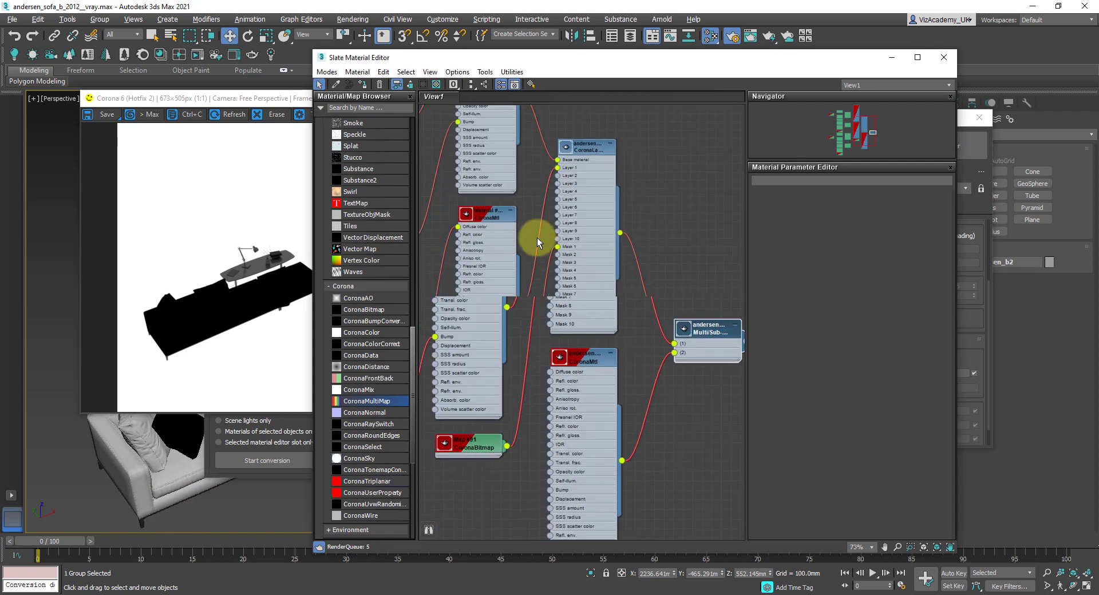
{"action": "middle_click_drag", "start_coordinate": [495, 246], "coordinate": [590, 255]}
{"action": "scroll", "coordinate": [502, 233], "scroll_direction": "up", "scroll_amount": 2}
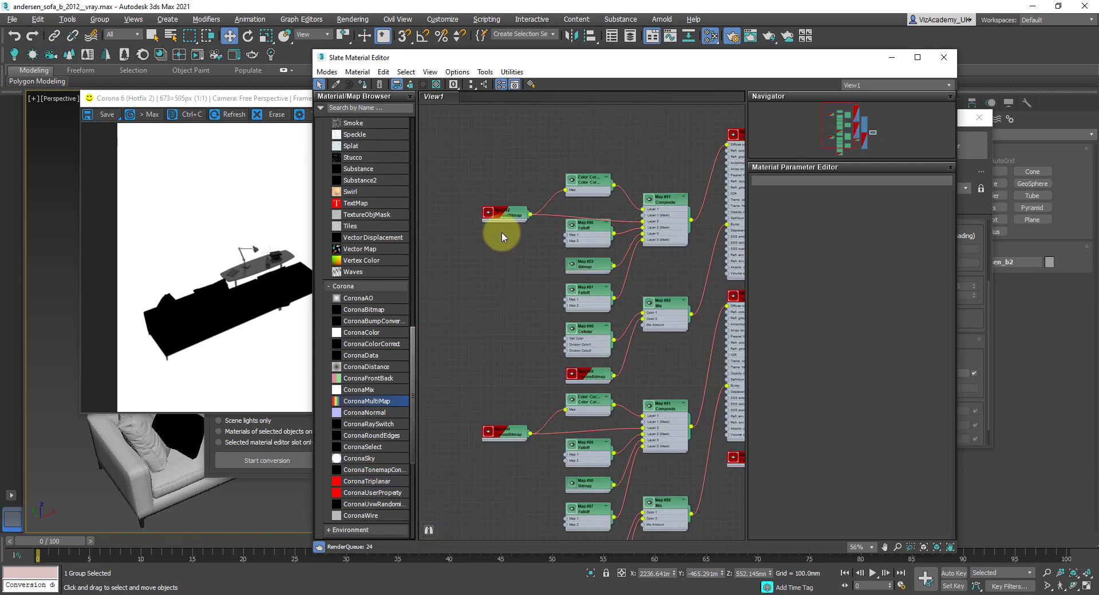
{"action": "double_click", "coordinate": [479, 220]}
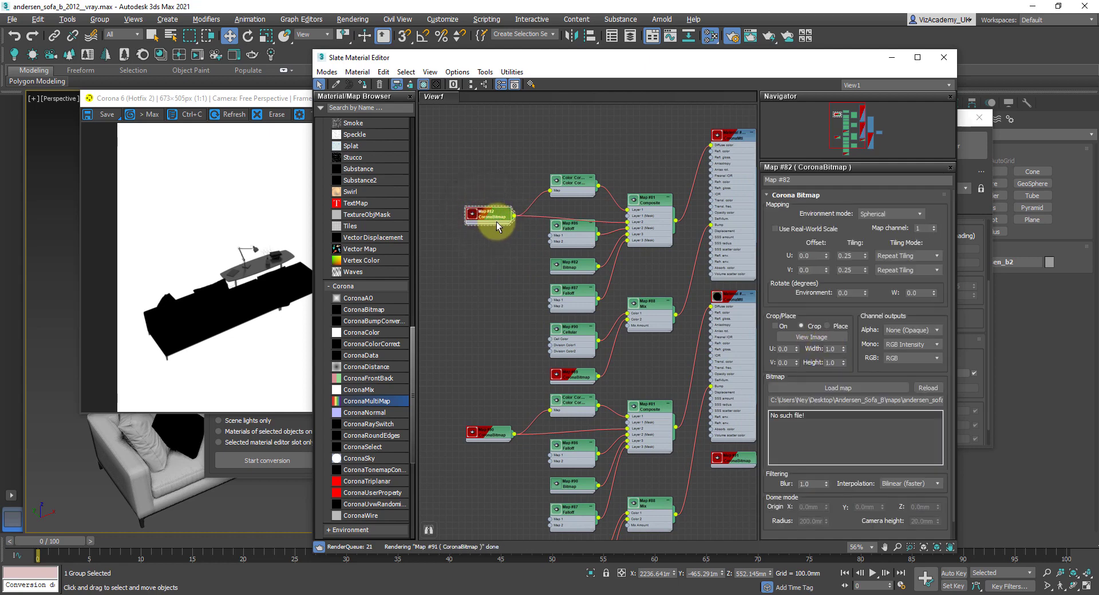
Copy the downloaded Textures folder path from Explorer.
{"action": "left_click", "coordinate": [849, 389]}
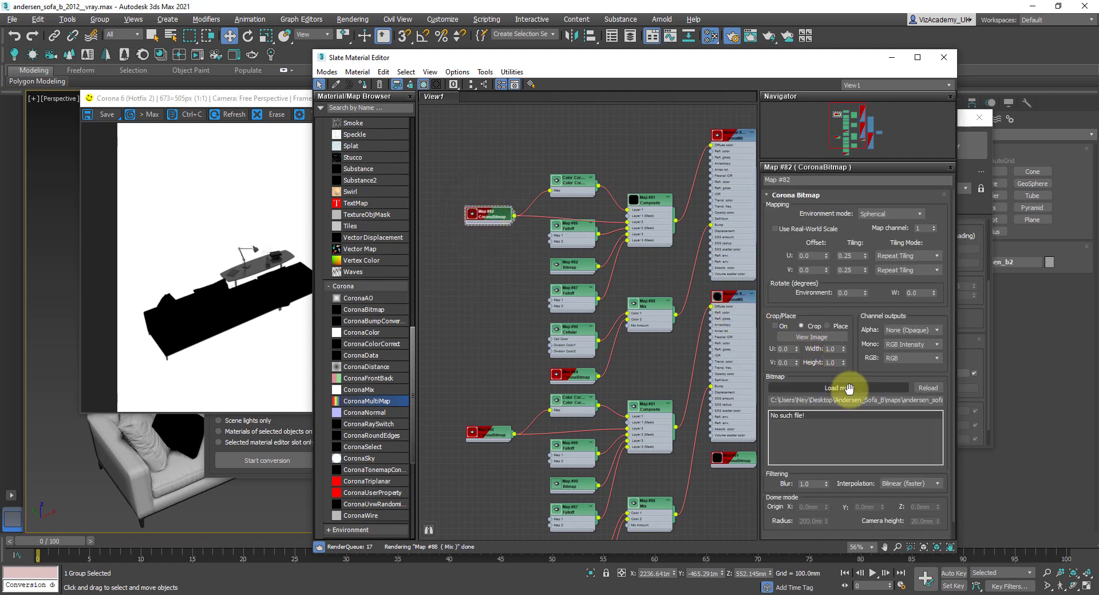
{"action": "left_click", "coordinate": [355, 594]}
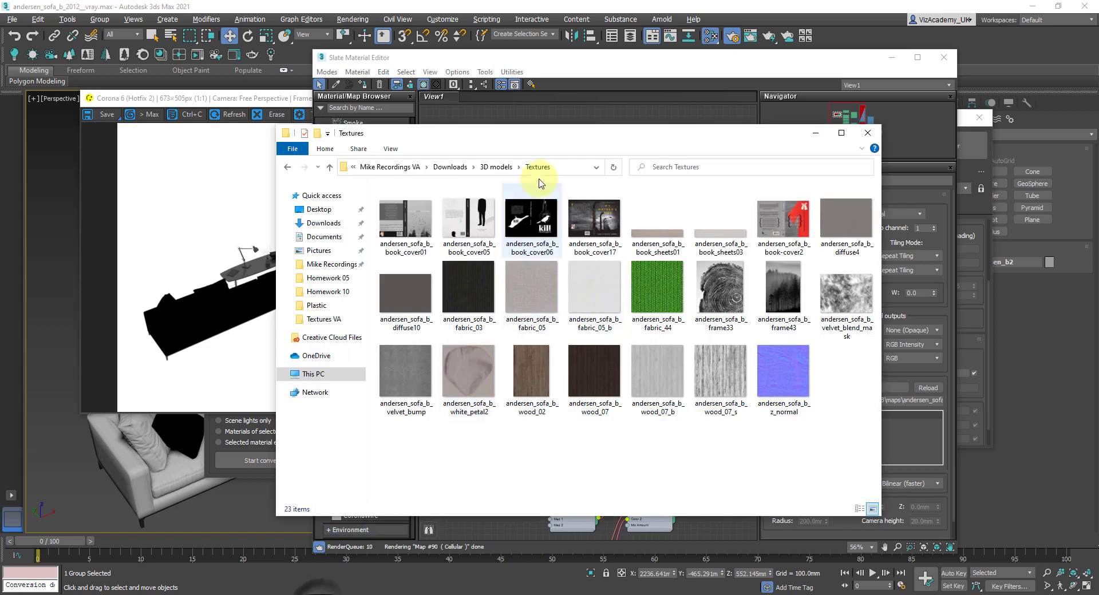
{"action": "left_click", "coordinate": [561, 167]}
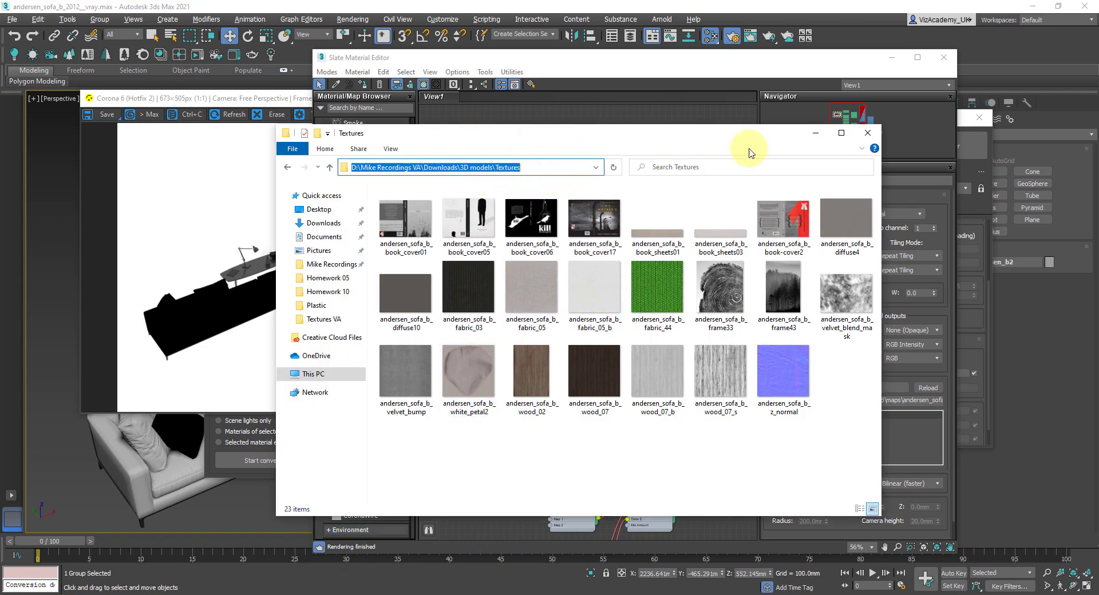
{"action": "left_click", "coordinate": [833, 119]}
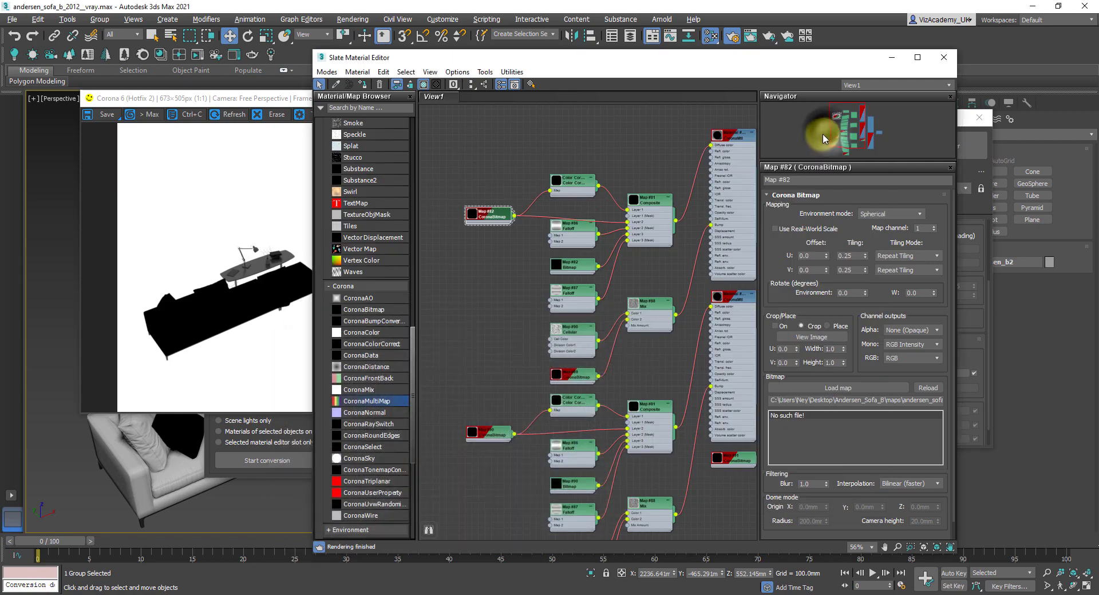
Load andersen_sofa_b_diffuse4.png from the Textures folder into Map #82 and close the editor.
{"action": "left_click", "coordinate": [834, 389]}
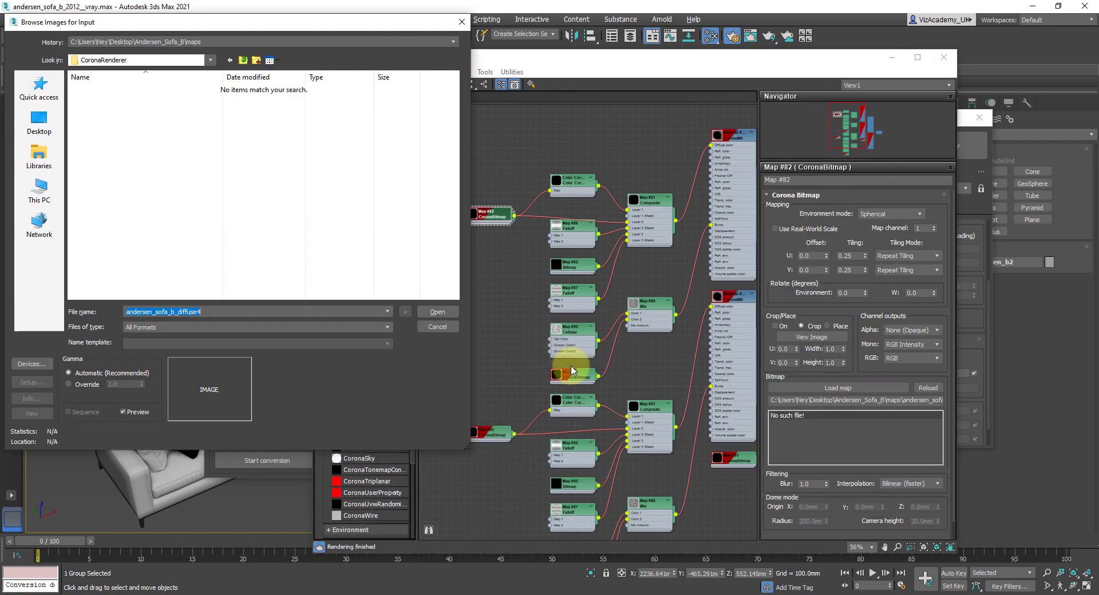
{"action": "key", "text": "ctrl+v"}
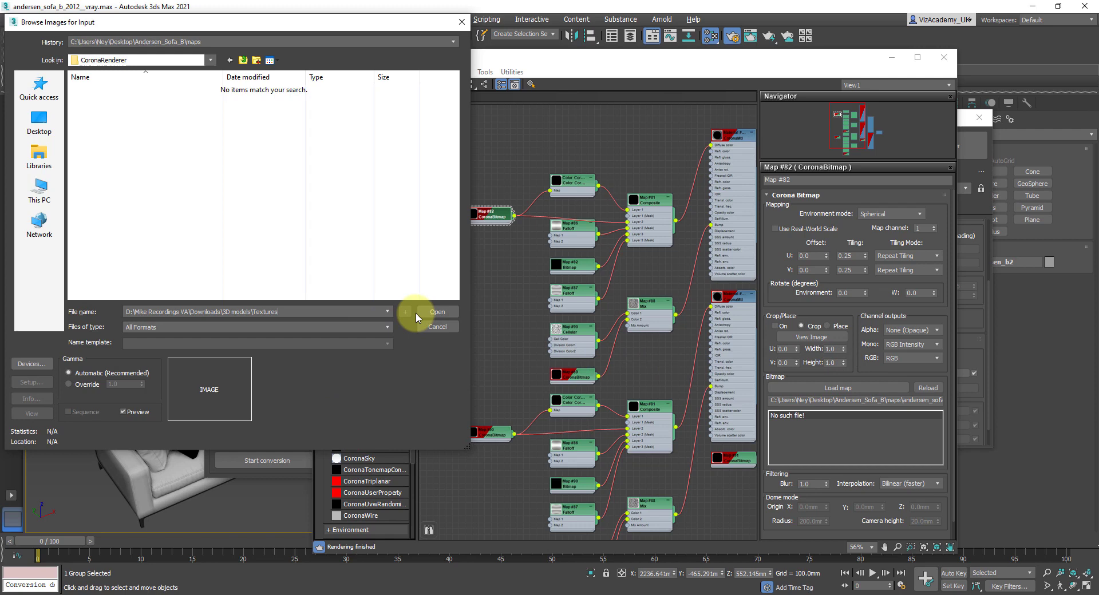
{"action": "left_click", "coordinate": [438, 314]}
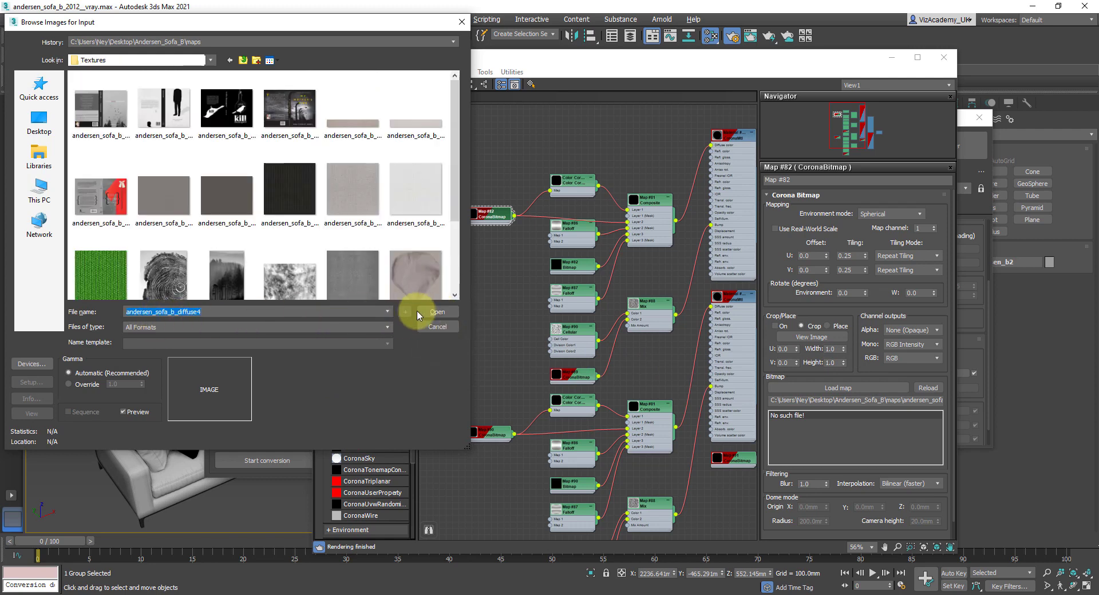
{"action": "left_click", "coordinate": [420, 315]}
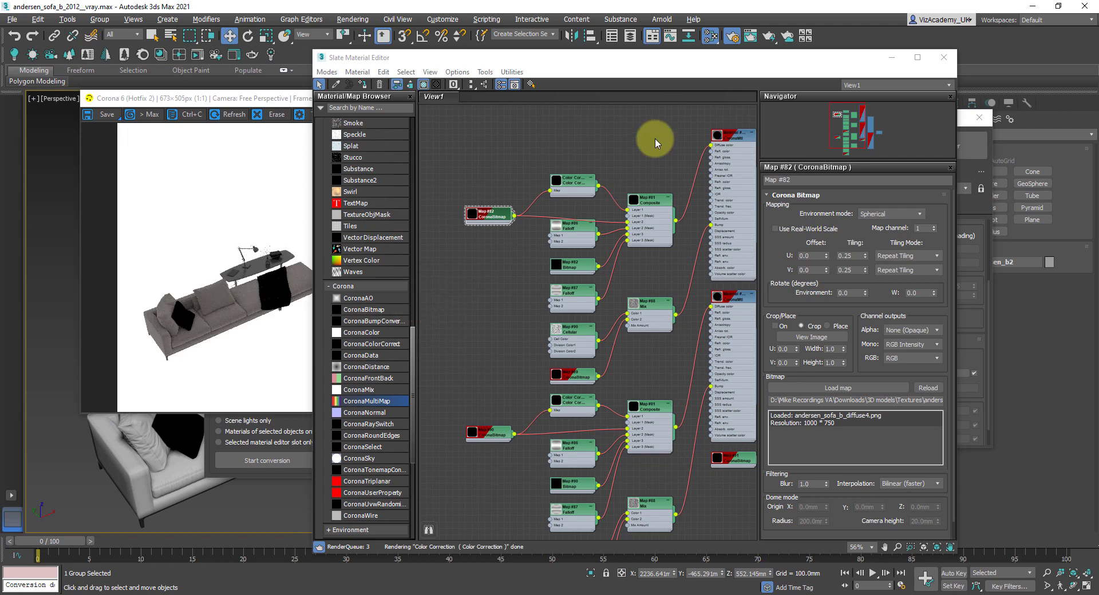
{"action": "left_click", "coordinate": [892, 58]}
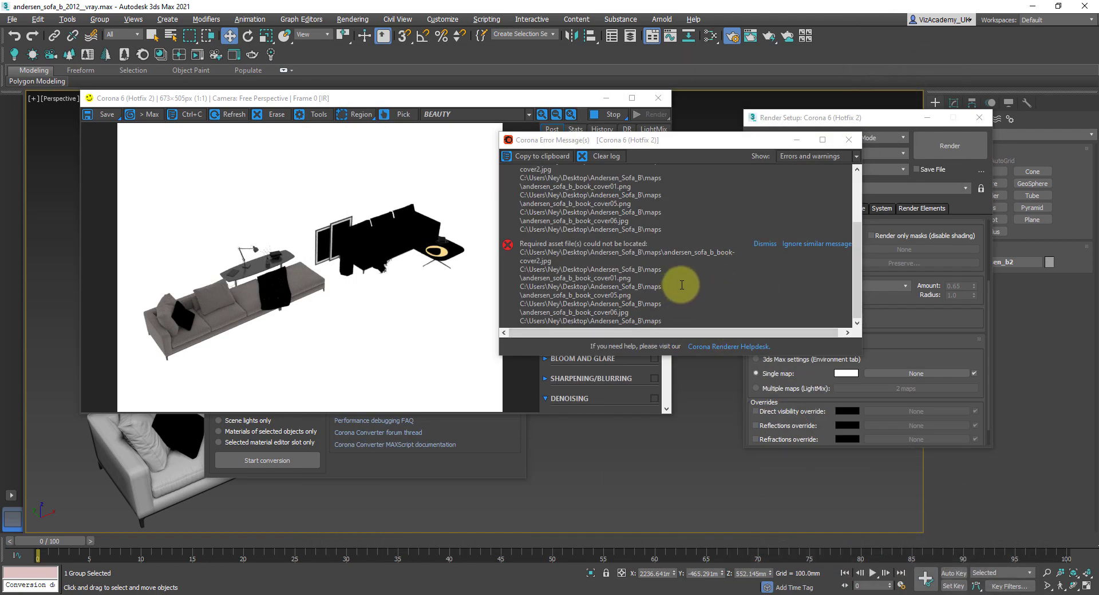
{"action": "scroll", "coordinate": [681, 285], "scroll_direction": "up", "scroll_amount": 1}
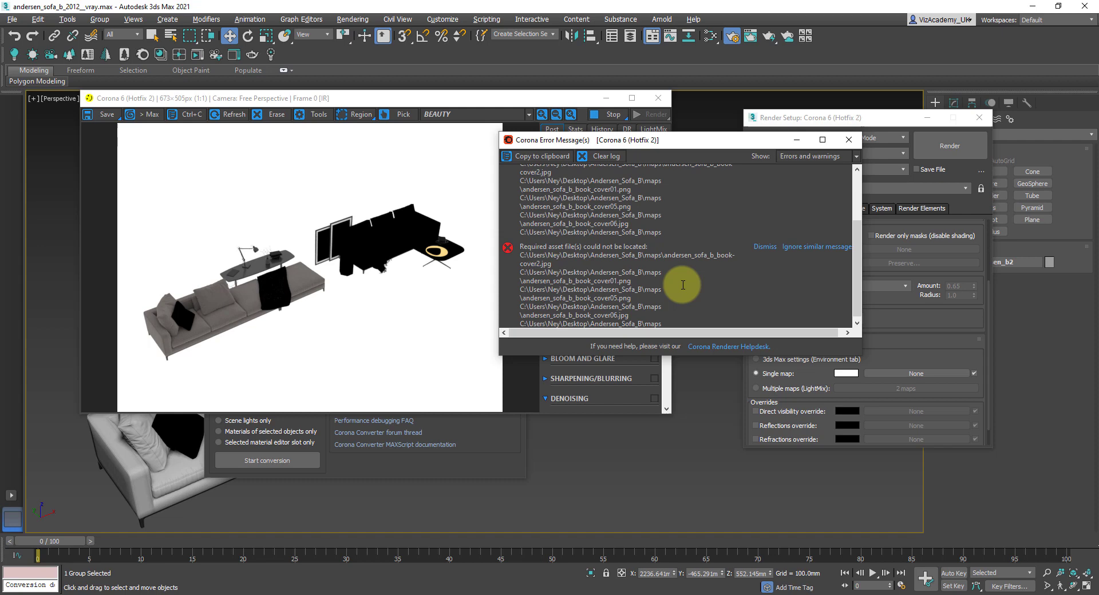
Stop the Corona frame buffer render and bring the Corona Error Message window to the front.
{"action": "left_click", "coordinate": [392, 251]}
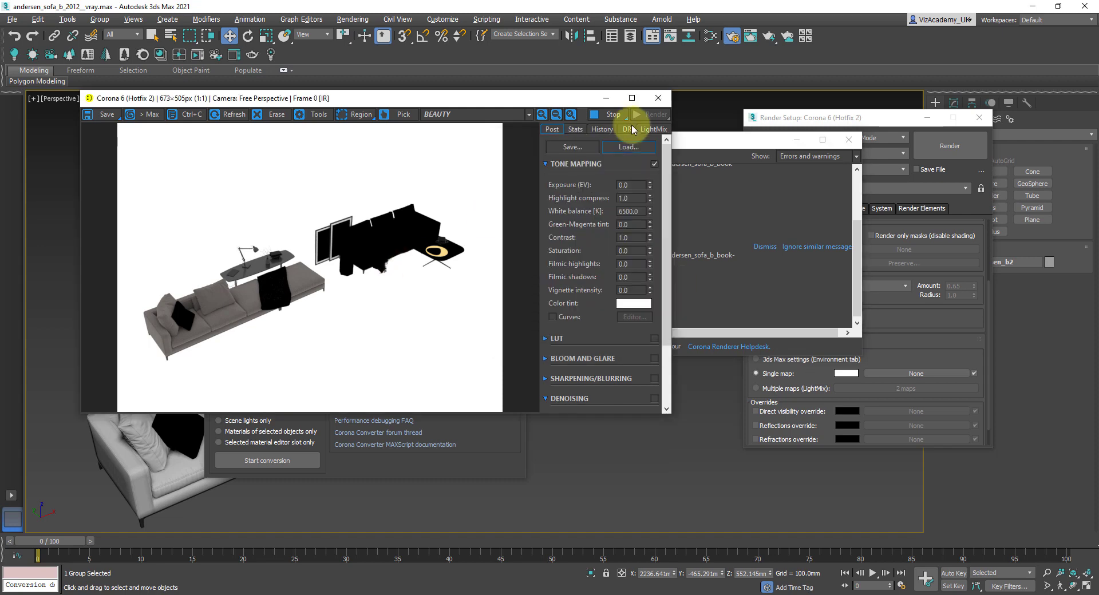
{"action": "left_click", "coordinate": [610, 117]}
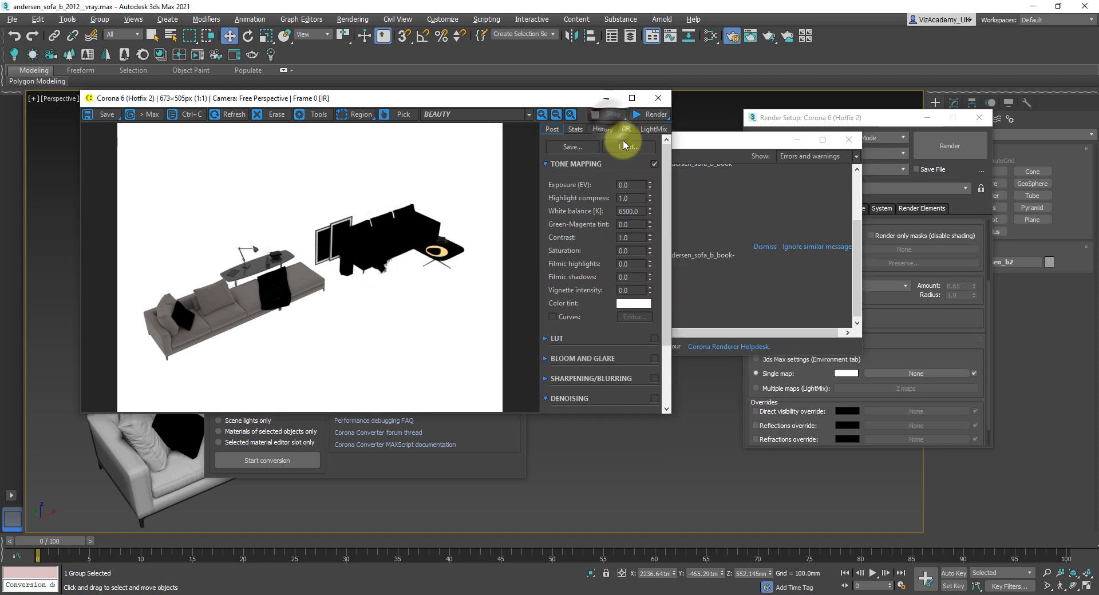
{"action": "left_click", "coordinate": [720, 307]}
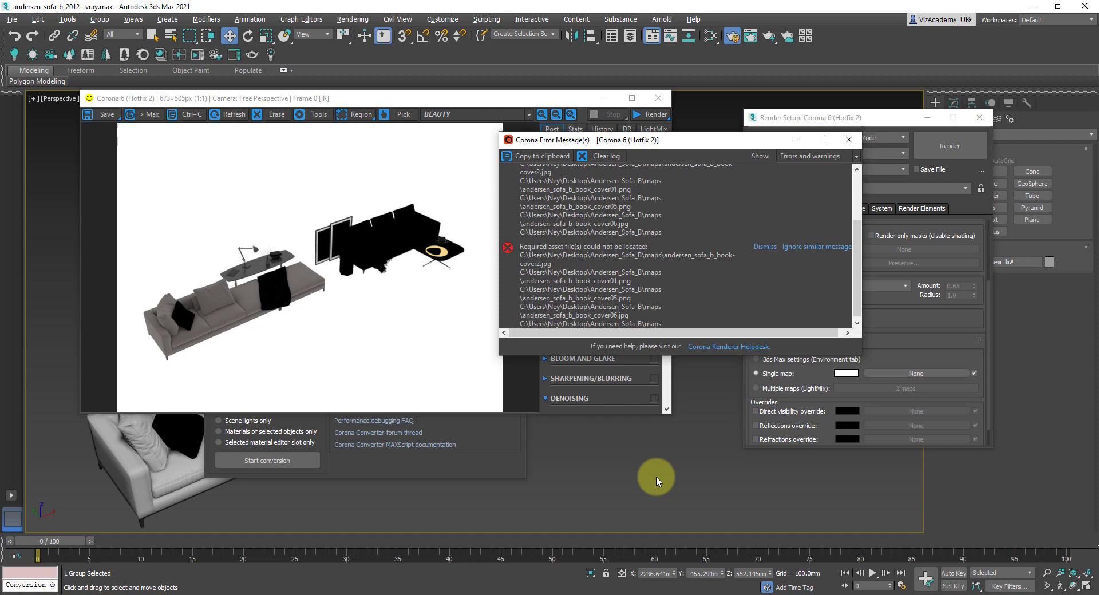
Open Asset Tracking from File > Reference, enlarge it, refresh the map statuses, and move it up-left.
{"action": "left_click", "coordinate": [18, 22]}
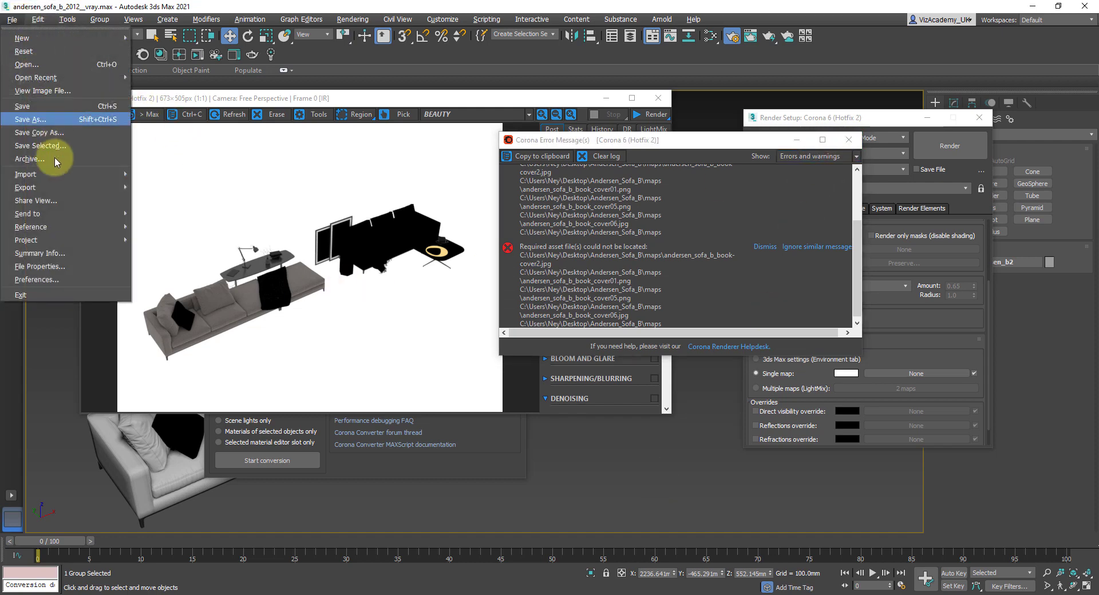
{"action": "mouse_move", "coordinate": [66, 226]}
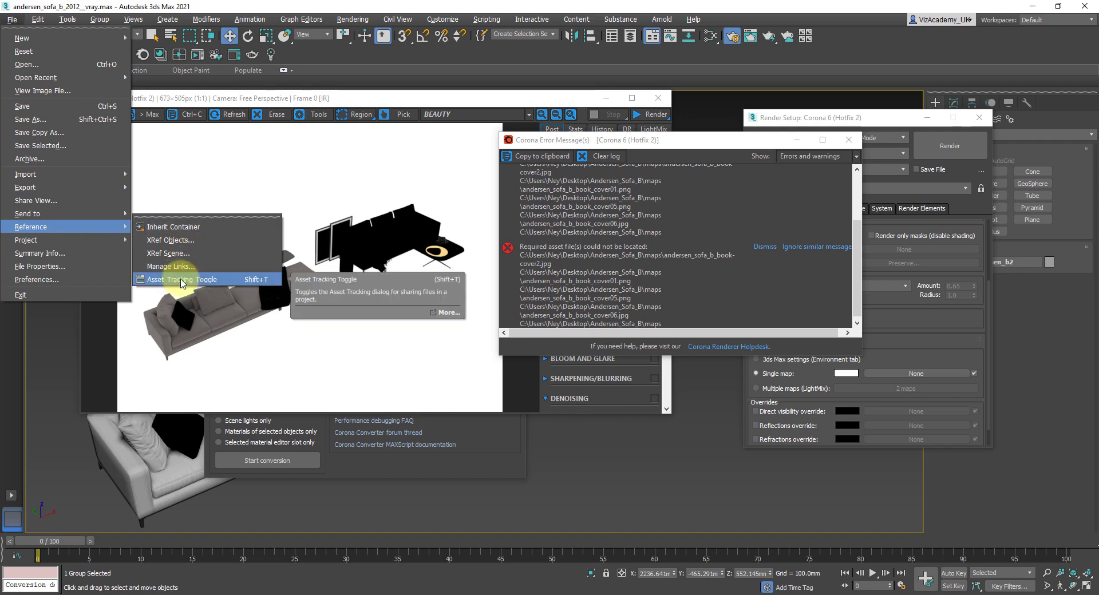
{"action": "left_click", "coordinate": [249, 287]}
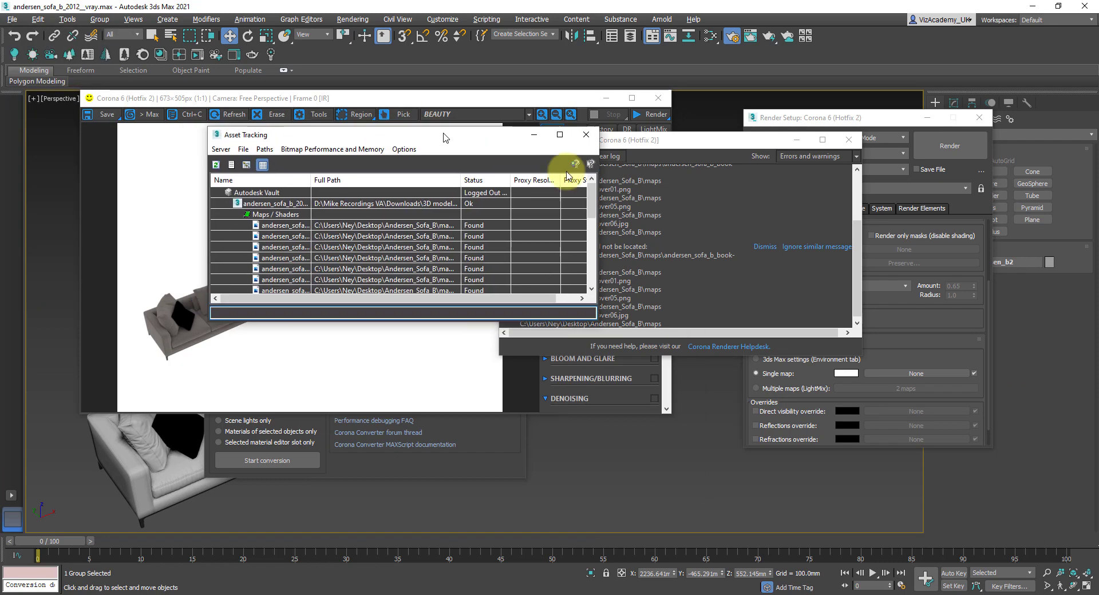
{"action": "left_click_drag", "start_coordinate": [676, 290], "coordinate": [834, 484]}
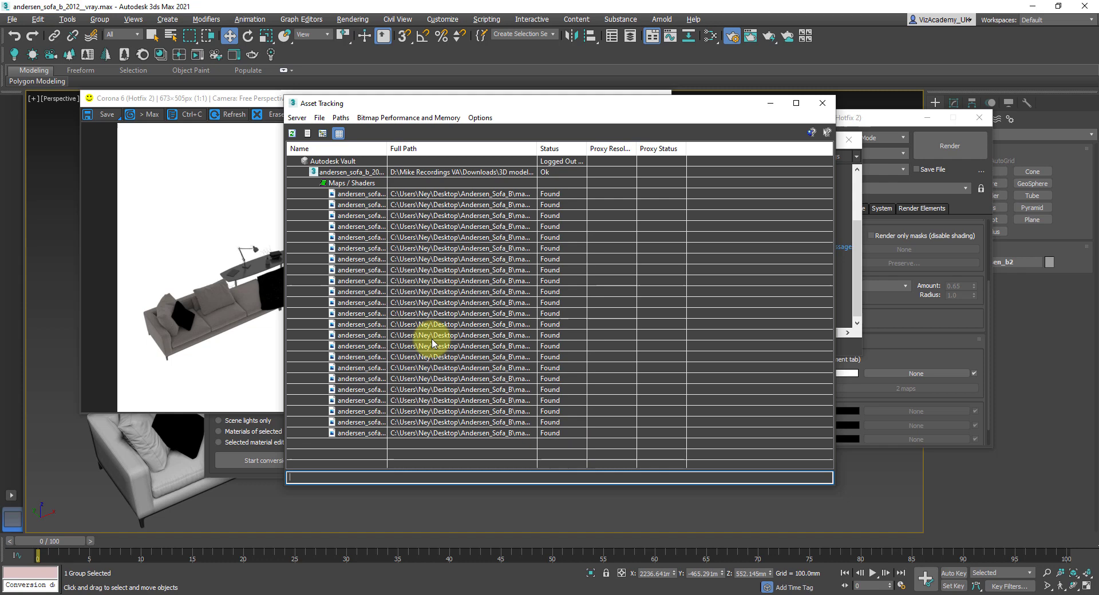
{"action": "left_click", "coordinate": [290, 135]}
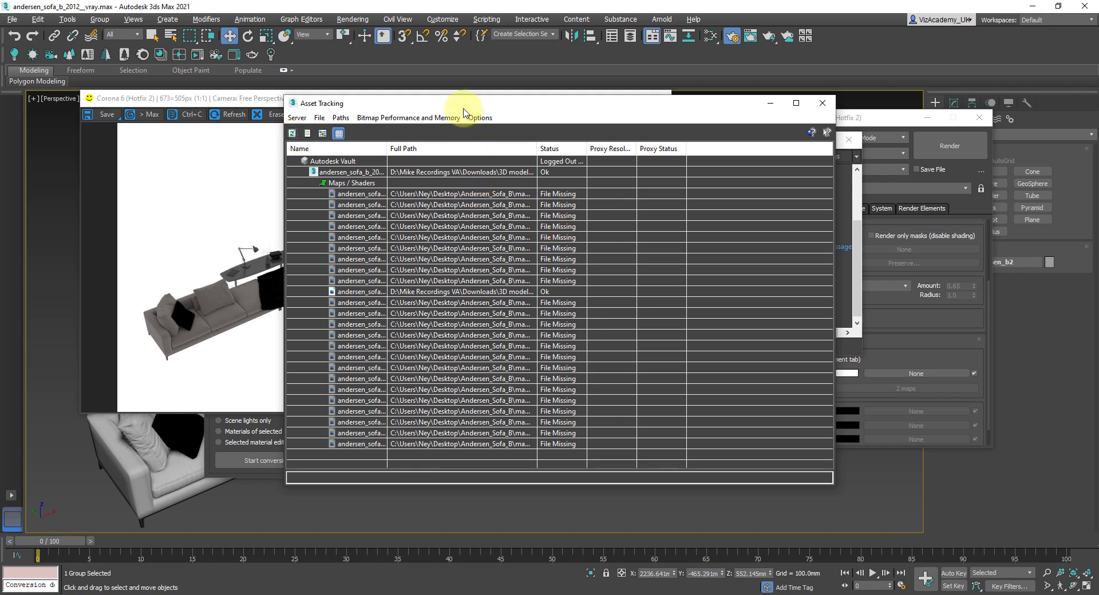
{"action": "left_click_drag", "start_coordinate": [465, 109], "coordinate": [442, 87]}
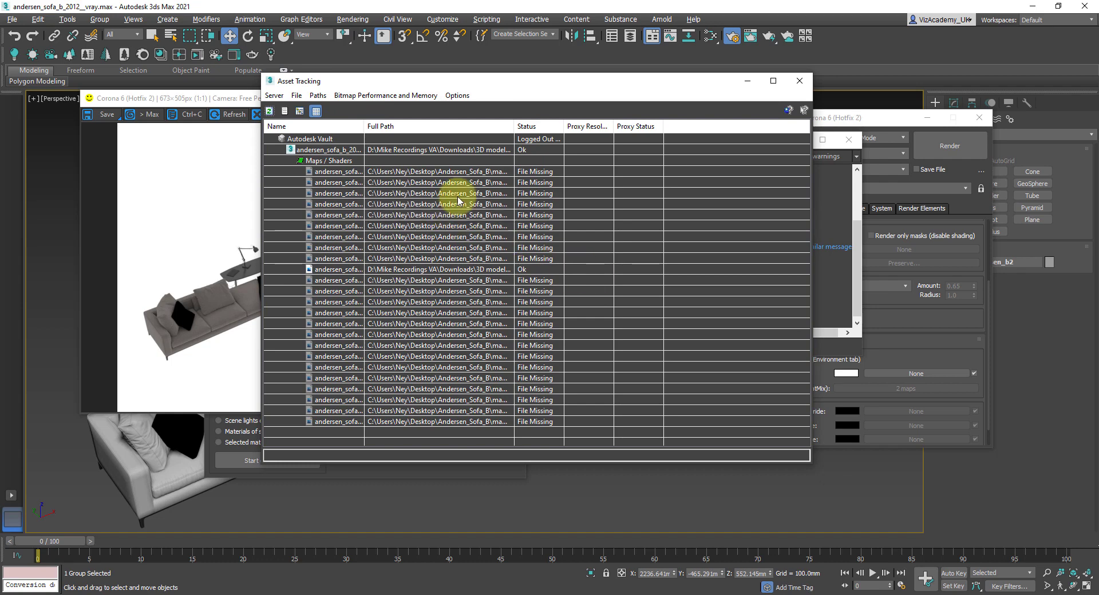
Widen the Asset Tracking Name column to show the full map file names.
{"action": "right_click", "coordinate": [633, 269]}
{"action": "left_click", "coordinate": [668, 391]}
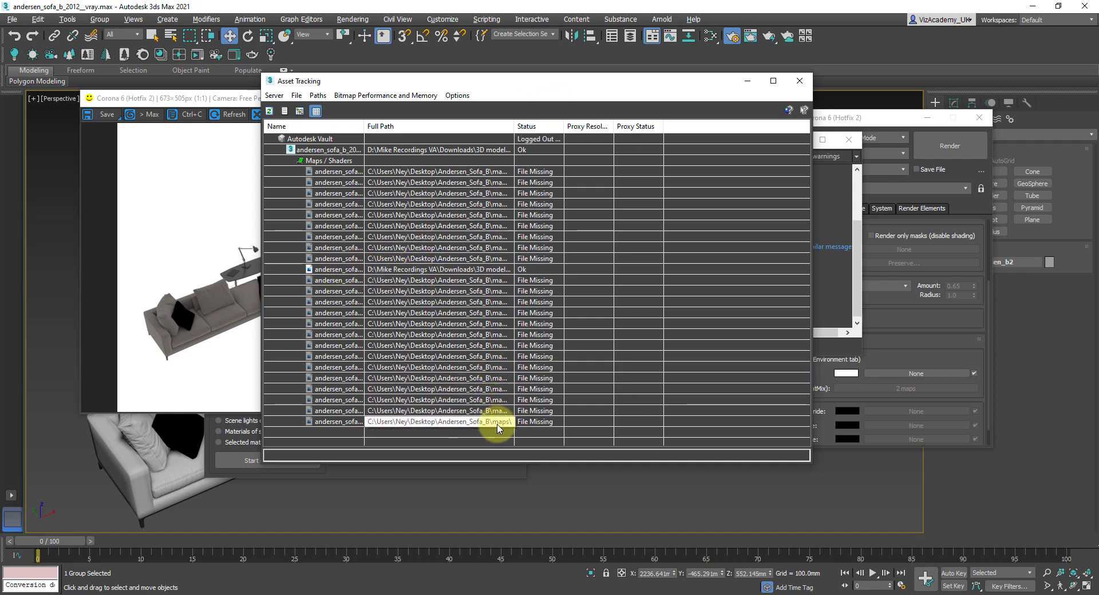
{"action": "left_click", "coordinate": [411, 175]}
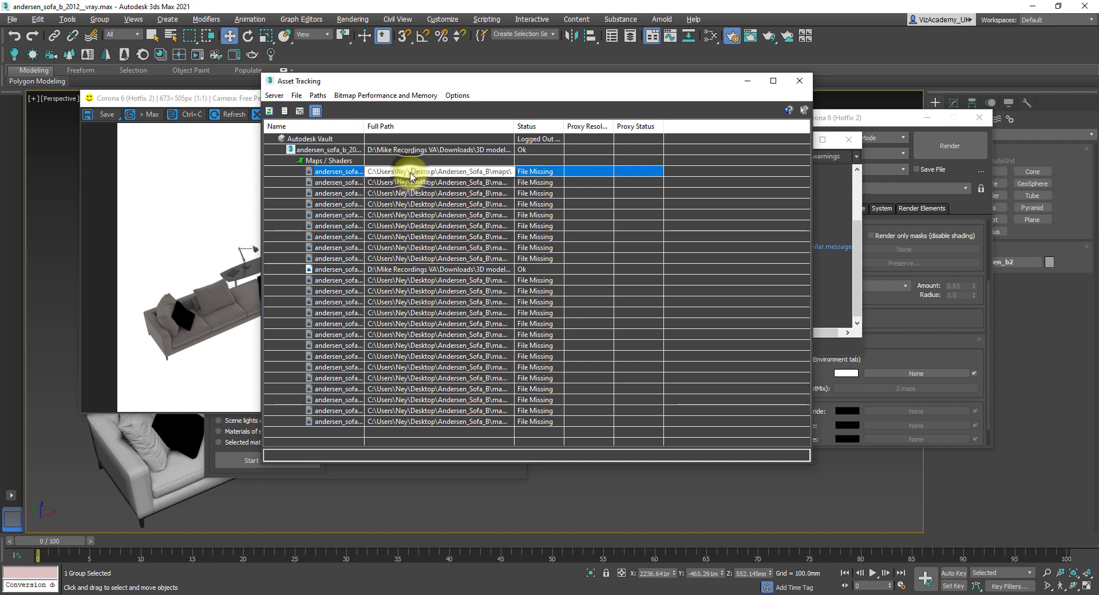
{"action": "left_click_drag", "start_coordinate": [362, 124], "coordinate": [445, 126]}
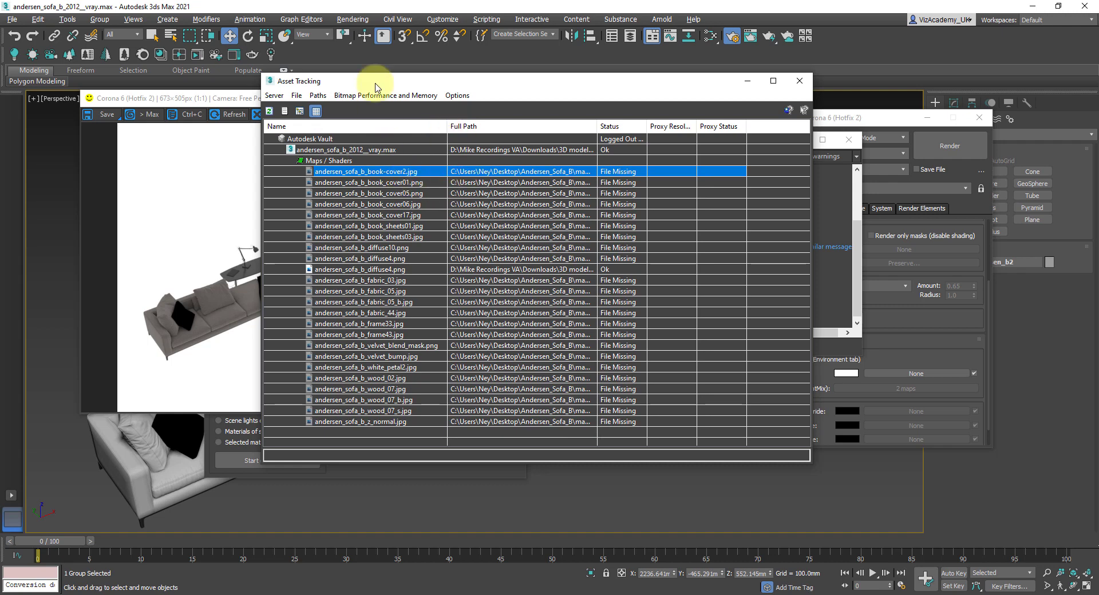
{"action": "left_click_drag", "start_coordinate": [377, 87], "coordinate": [365, 92]}
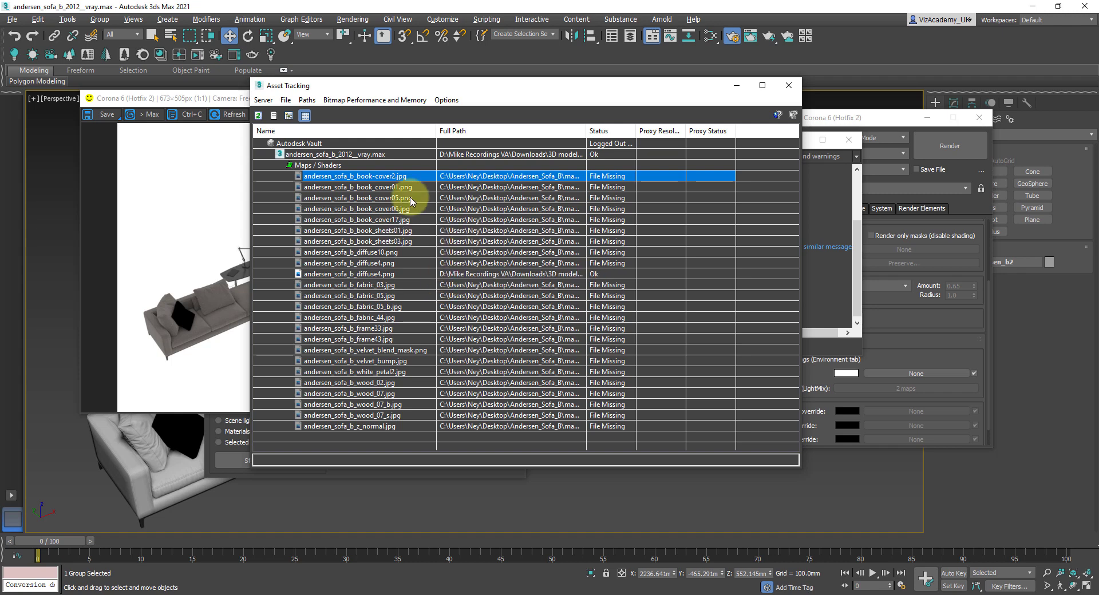
Strip the stored paths from all sofa maps except diffuse4.png.
{"action": "left_click", "coordinate": [412, 428], "text": "shift"}
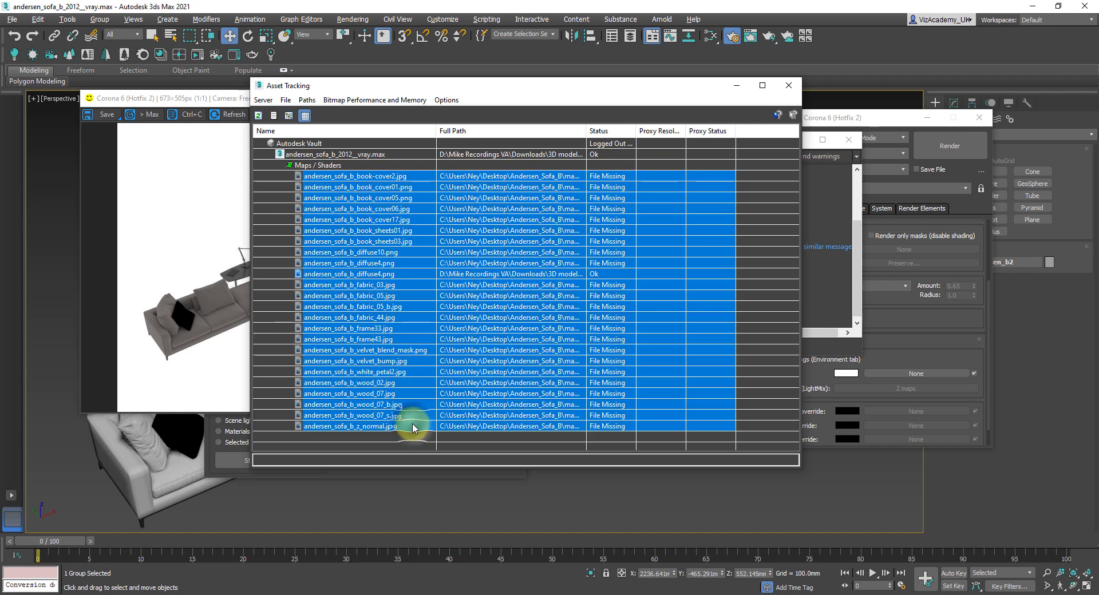
{"action": "left_click", "coordinate": [353, 275], "text": "ctrl"}
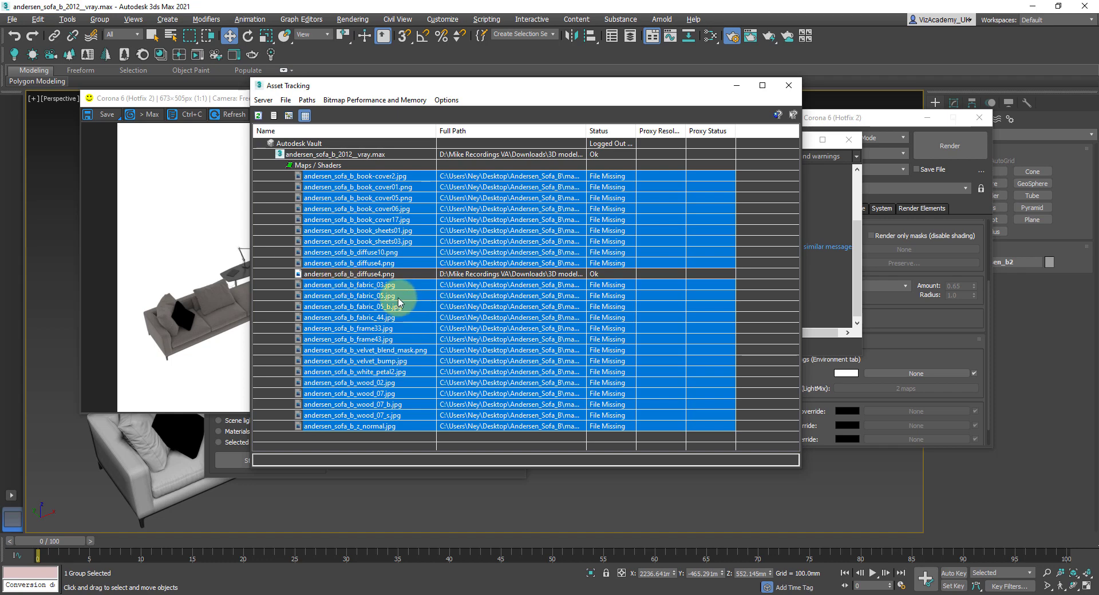
{"action": "right_click", "coordinate": [407, 234]}
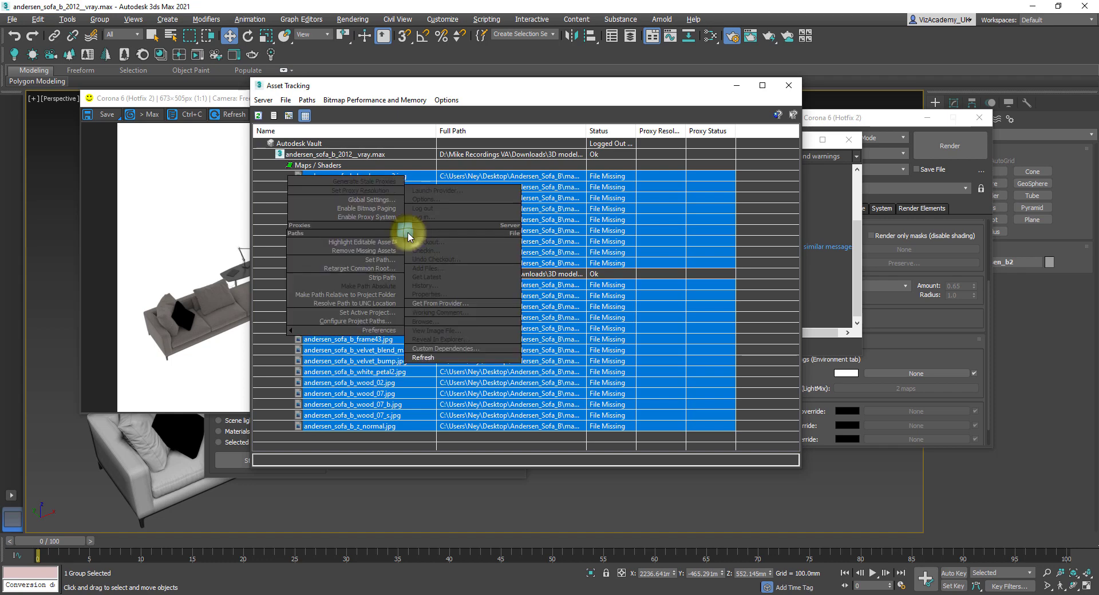
{"action": "left_click", "coordinate": [394, 278]}
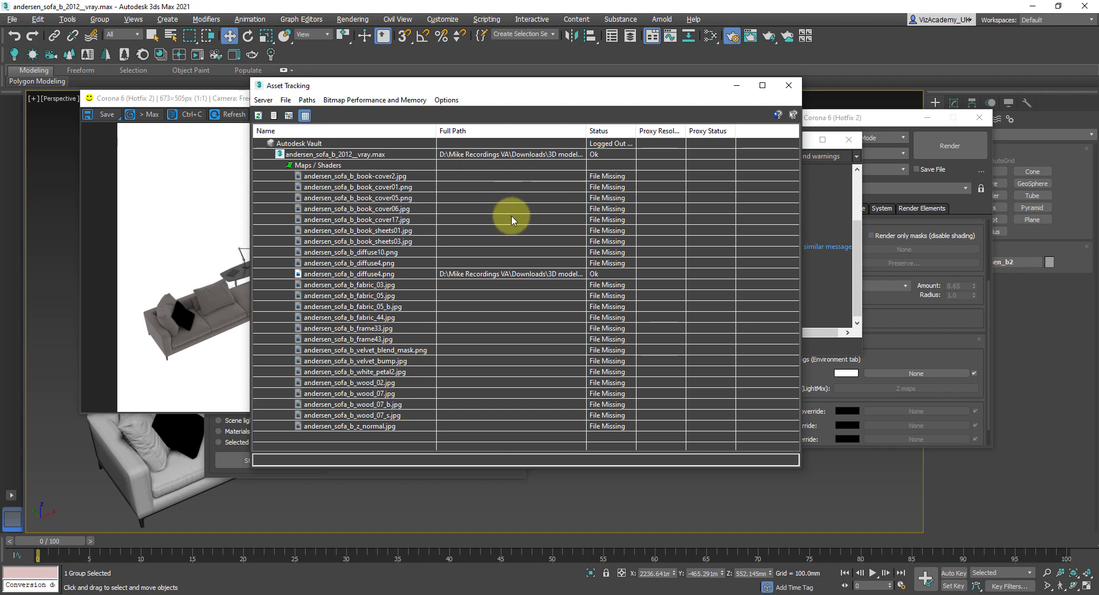
Copy the Textures folder path from the Explorer address bar.
{"action": "left_click", "coordinate": [315, 589]}
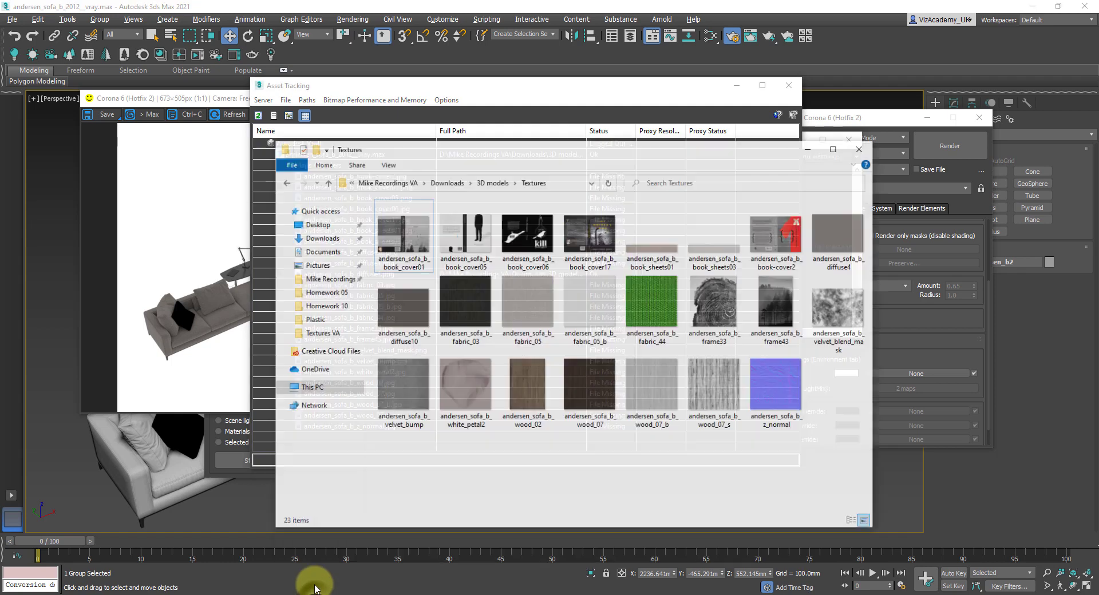
{"action": "left_click", "coordinate": [566, 167]}
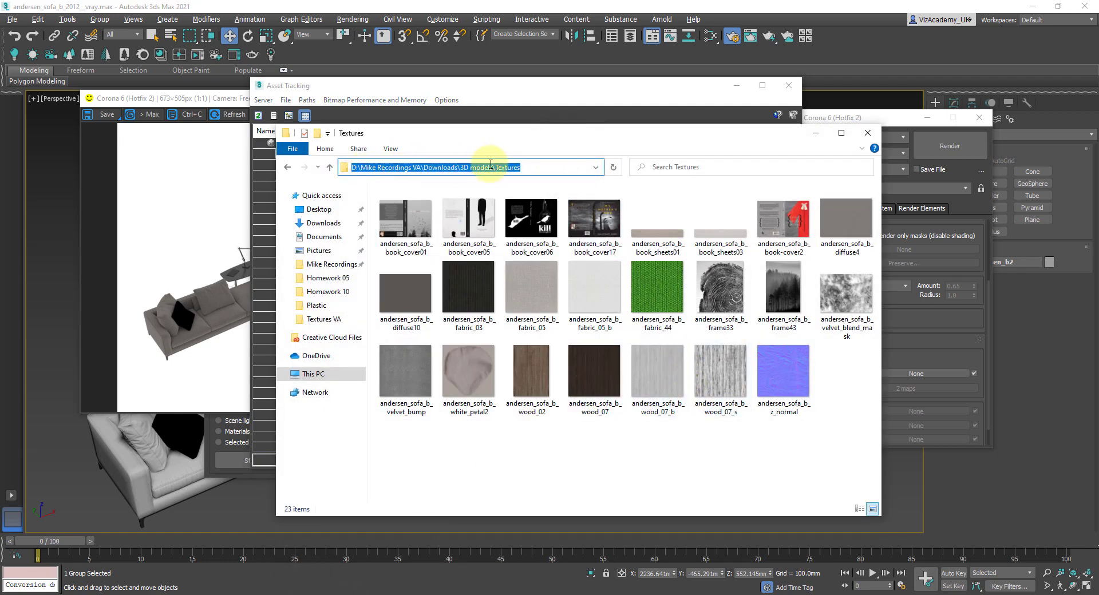
{"action": "right_click", "coordinate": [527, 166]}
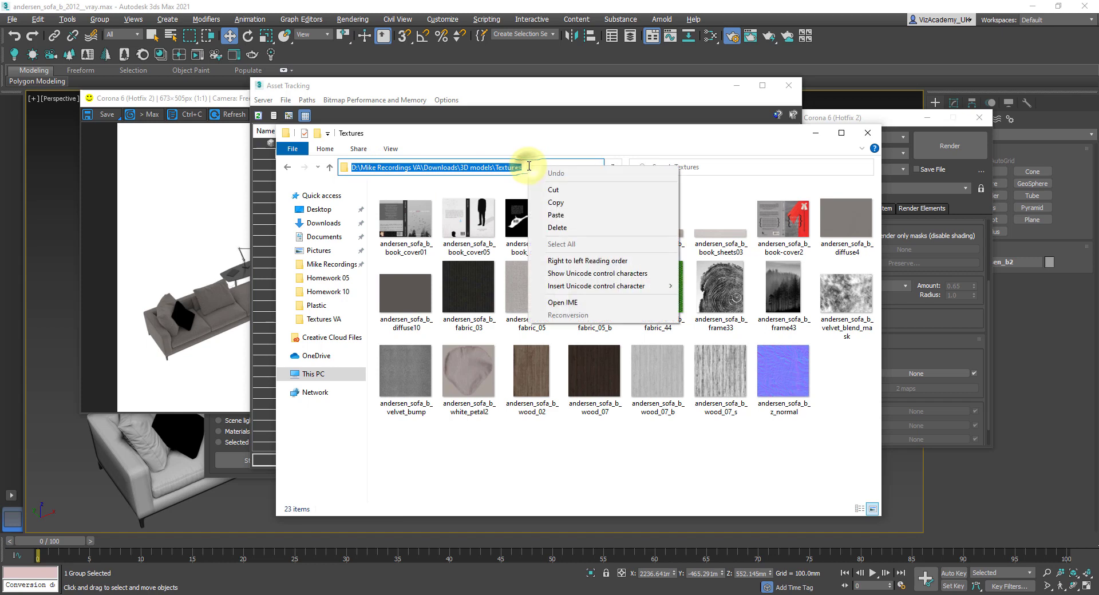
{"action": "left_click", "coordinate": [558, 202]}
{"action": "left_click", "coordinate": [815, 132]}
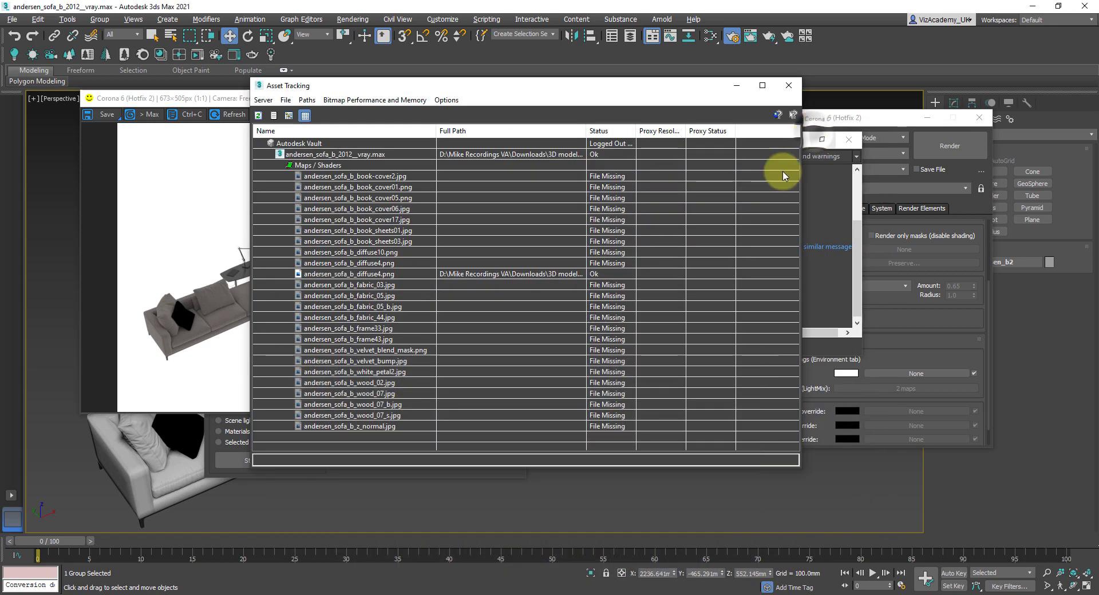
Set the path of maps fabric_03.jpg through z_normal.jpg to the Textures folder.
{"action": "left_click", "coordinate": [502, 285]}
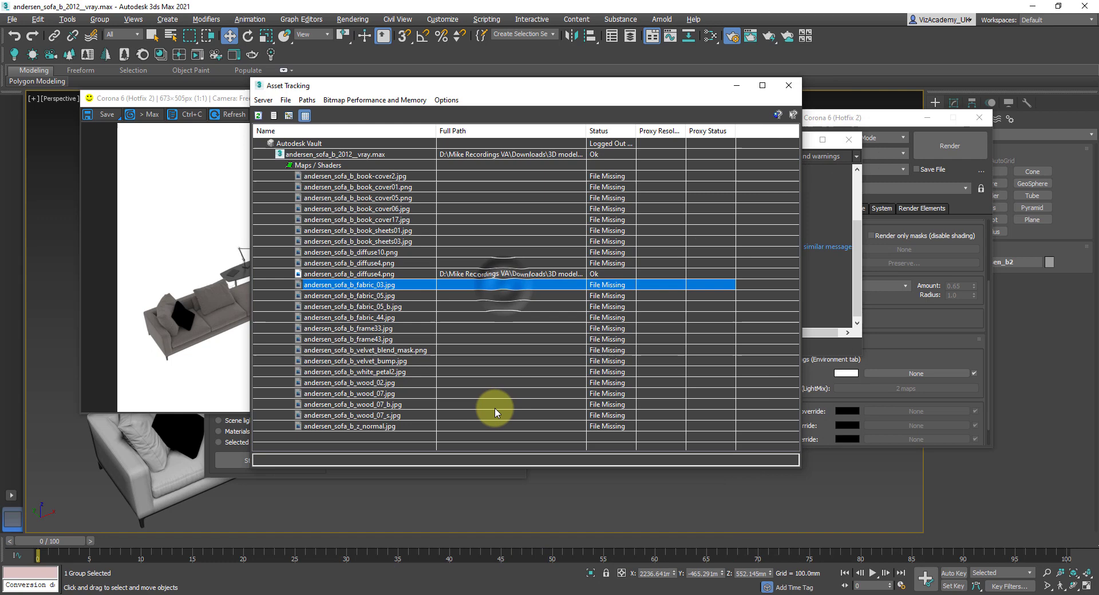
{"action": "left_click", "coordinate": [490, 427], "text": "shift"}
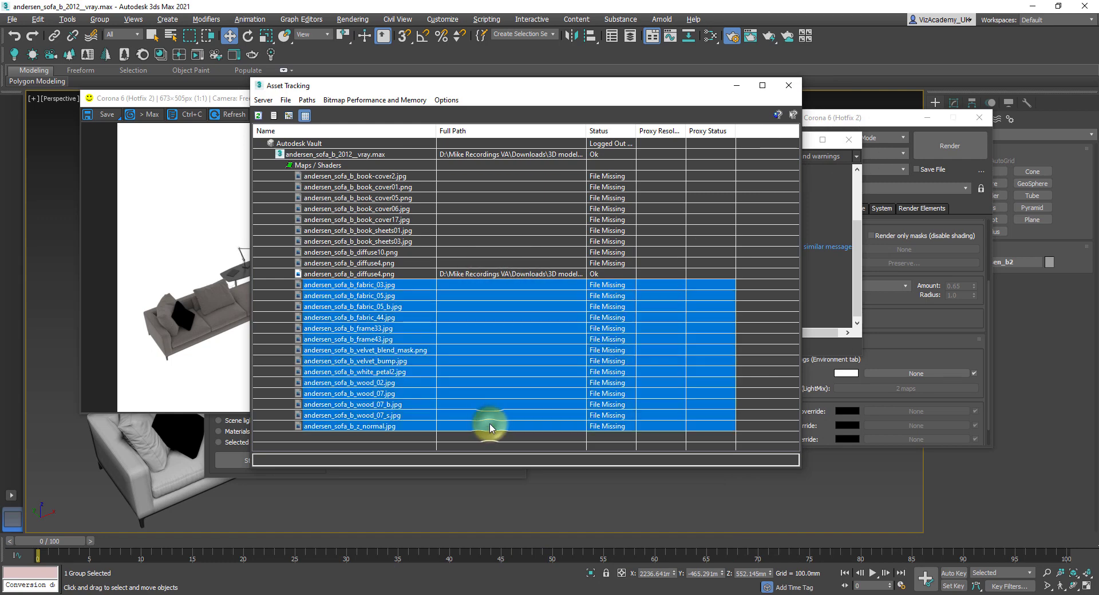
{"action": "right_click", "coordinate": [482, 285]}
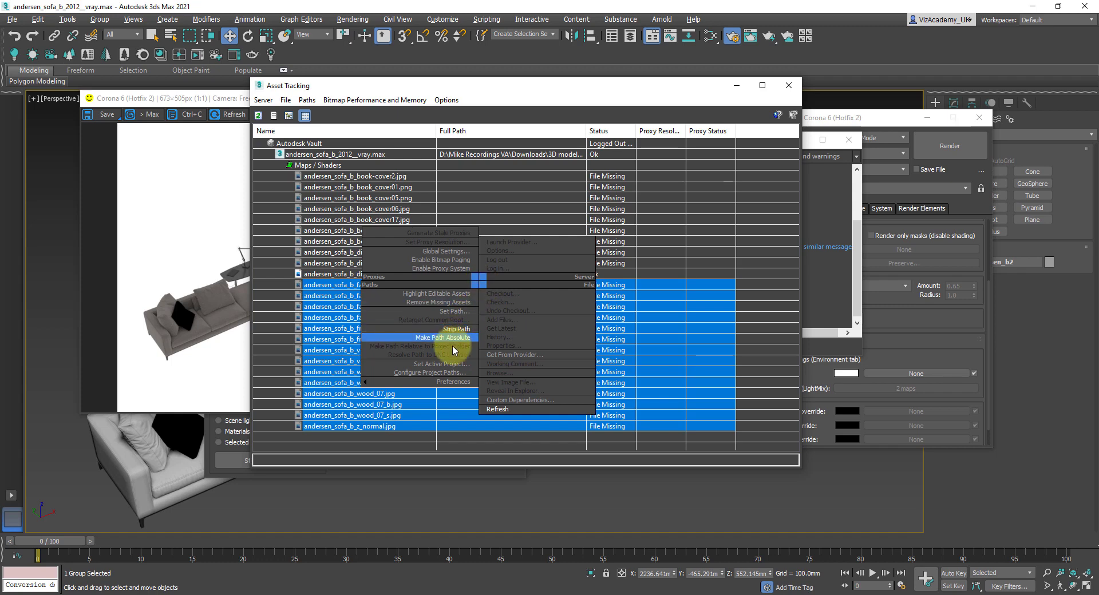
{"action": "left_click", "coordinate": [464, 315]}
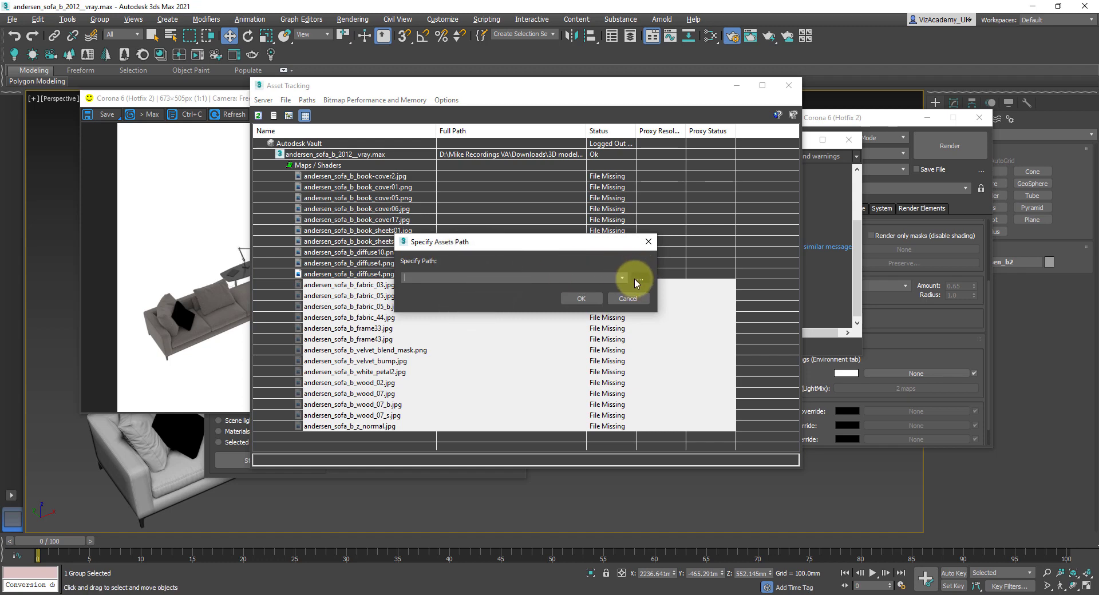
{"action": "left_click", "coordinate": [540, 277]}
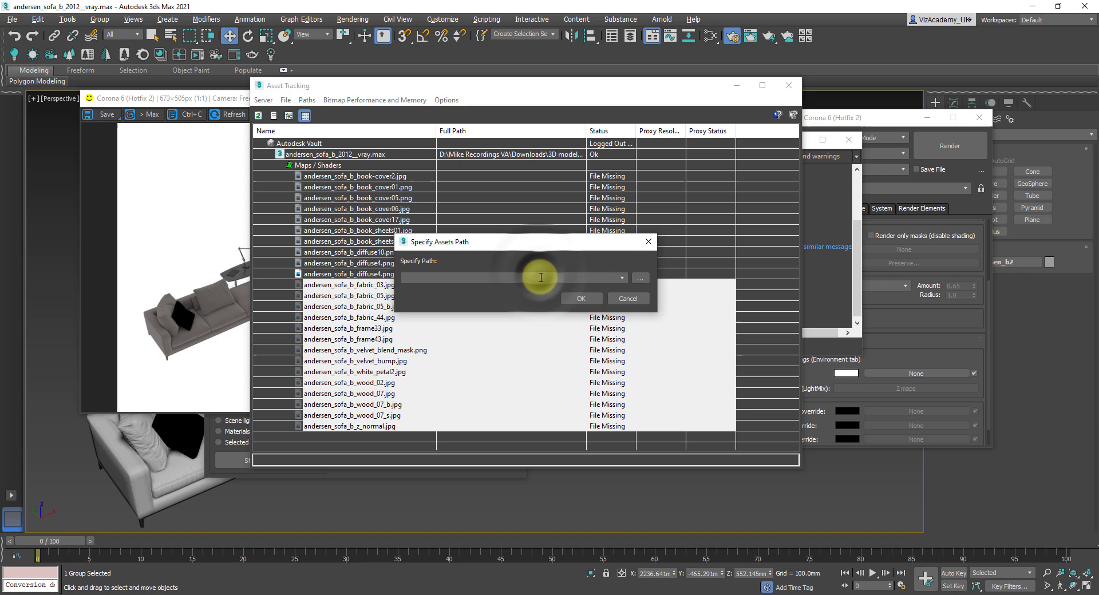
{"action": "left_click", "coordinate": [541, 277]}
{"action": "key", "text": "ctrl+v"}
{"action": "left_click", "coordinate": [581, 306]}
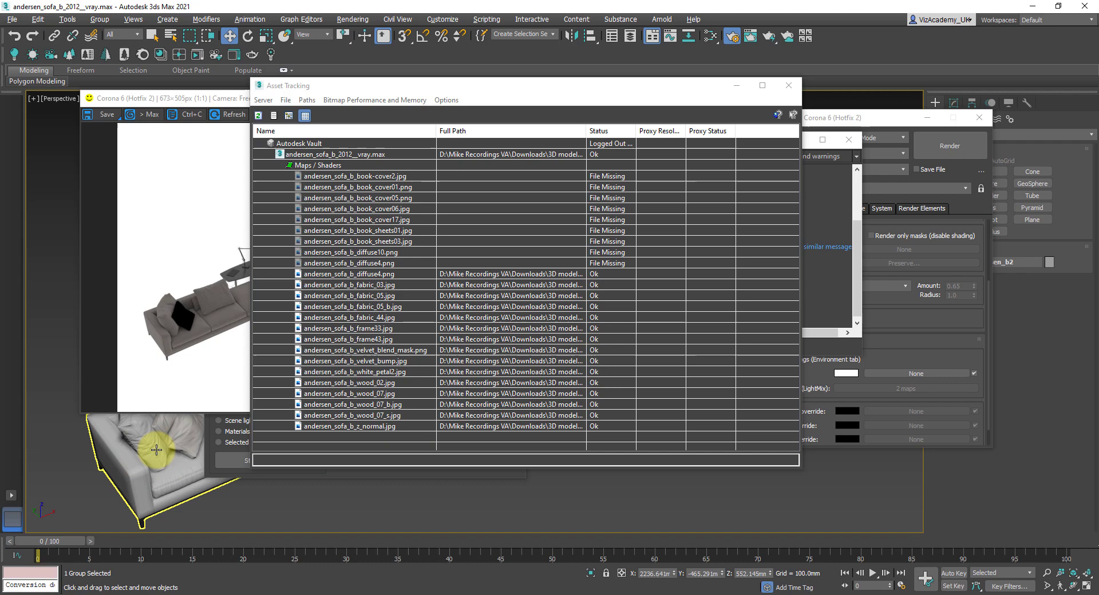
Repath the nine remaining missing maps to the Textures folder and restart the Corona interactive render.
{"action": "left_click", "coordinate": [388, 262]}
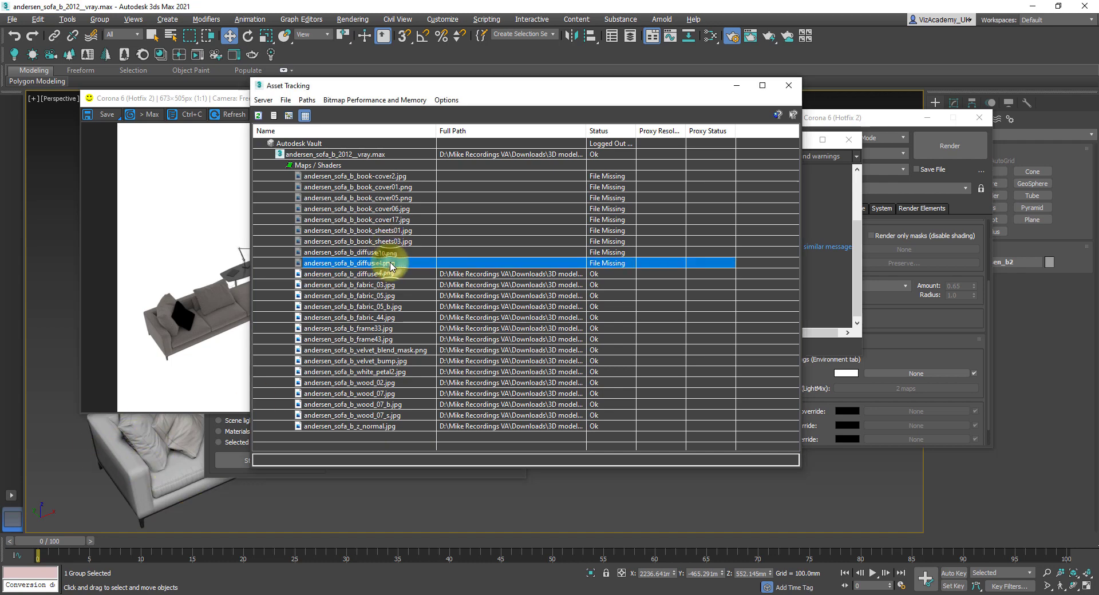
{"action": "left_click", "coordinate": [380, 177], "text": "shift"}
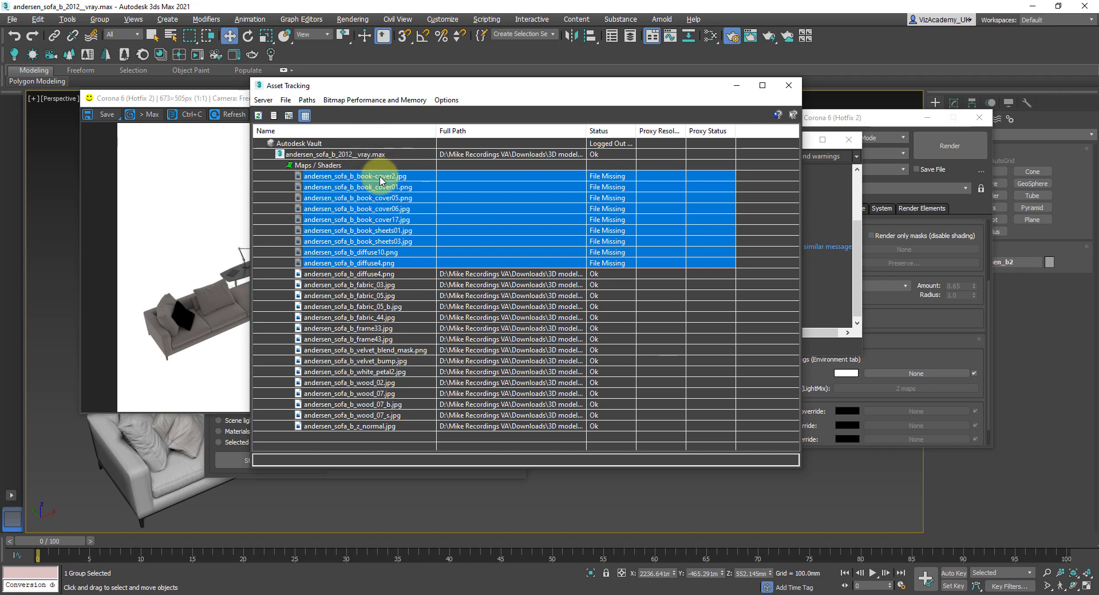
{"action": "right_click", "coordinate": [380, 177]}
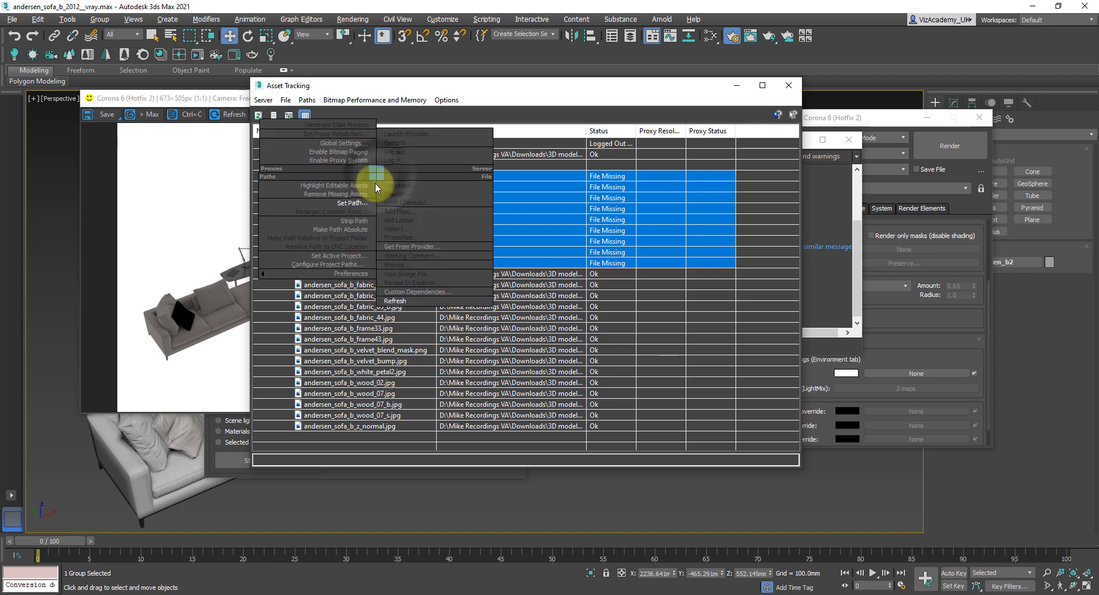
{"action": "left_click", "coordinate": [370, 204]}
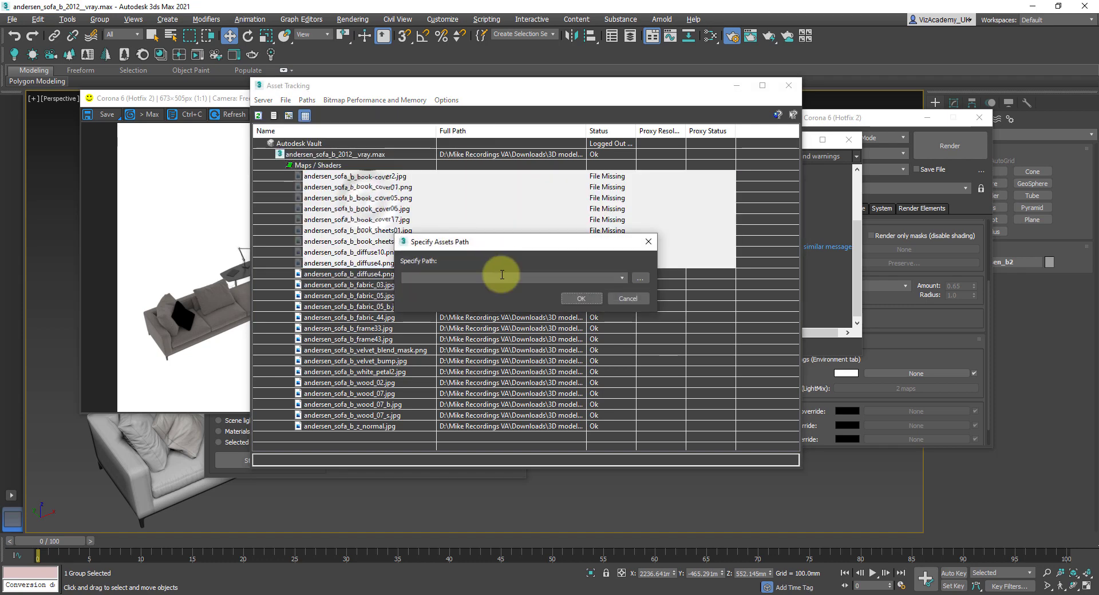
{"action": "key", "text": "ctrl+v"}
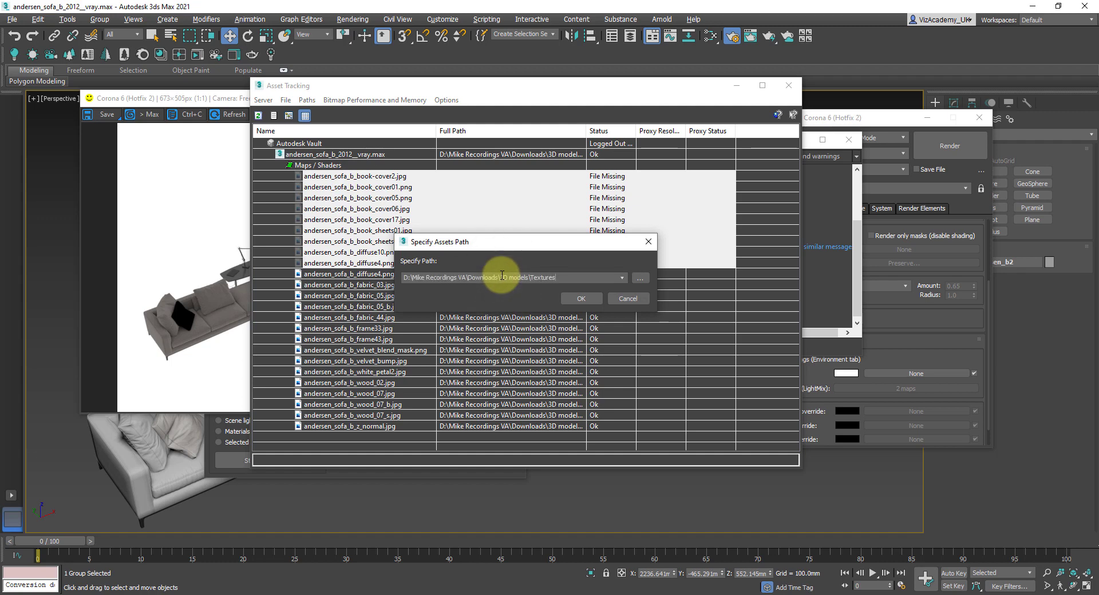
{"action": "left_click", "coordinate": [576, 301]}
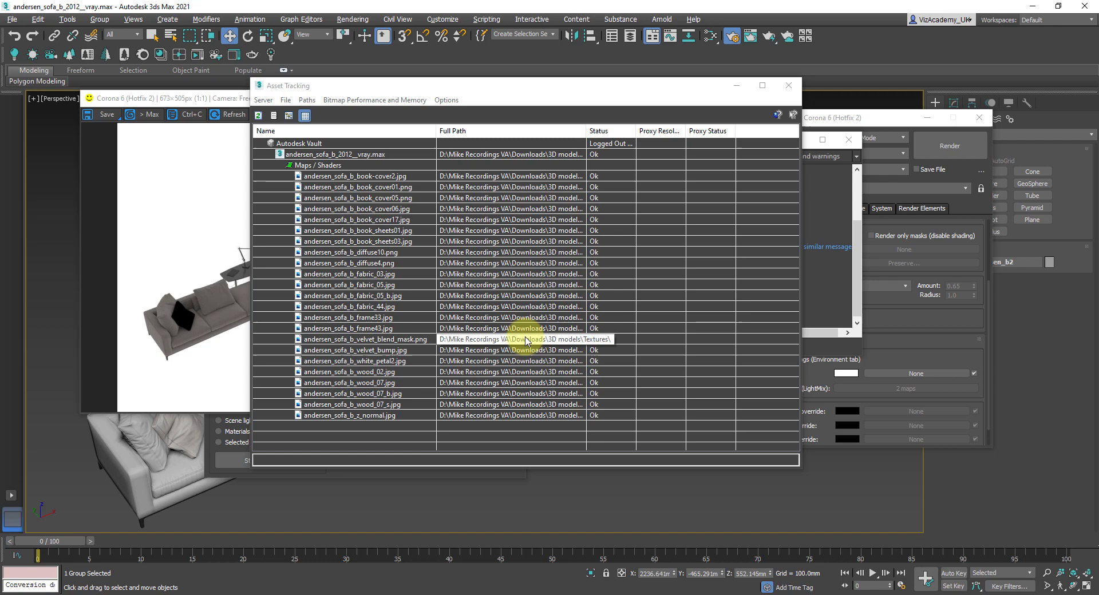
{"action": "left_click", "coordinate": [228, 313]}
{"action": "left_click", "coordinate": [647, 115]}
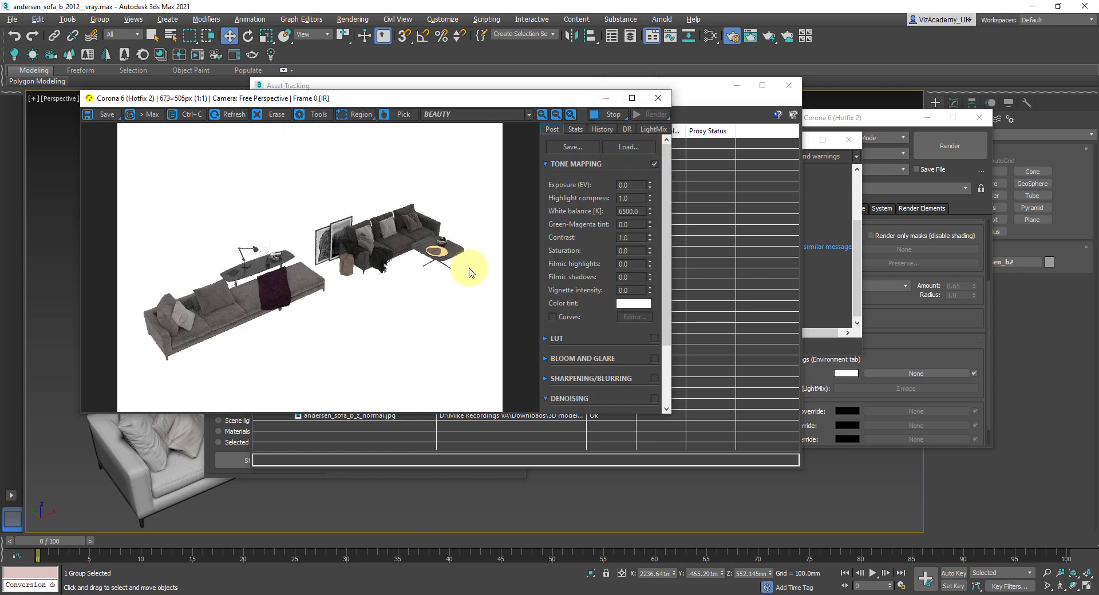
Compare the Corona frame buffer's textured sofa render against the Asset Tracking list.
{"action": "left_click", "coordinate": [688, 434]}
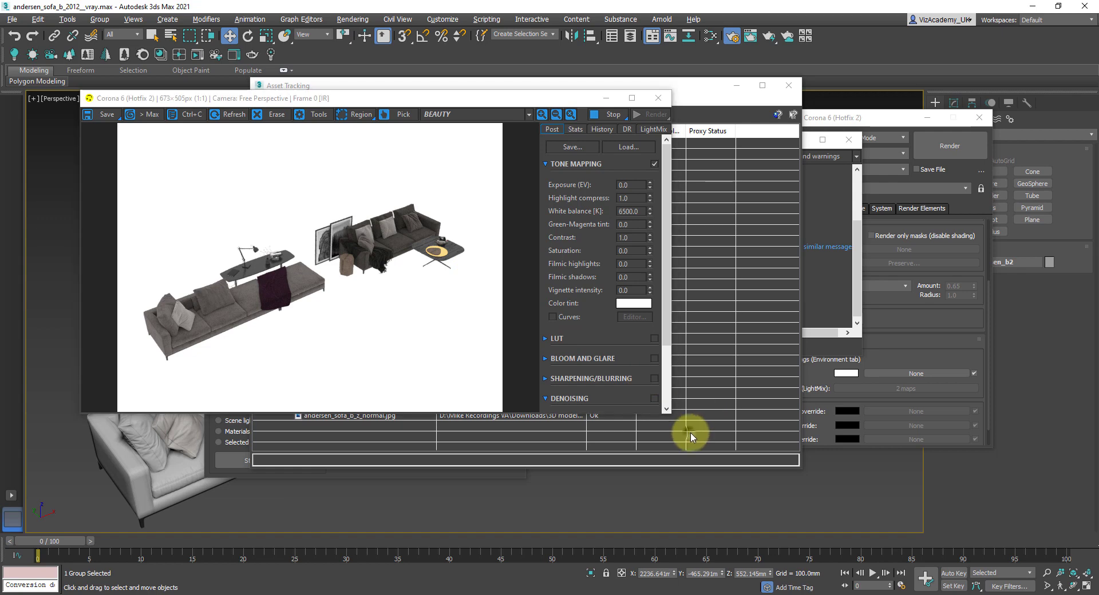
{"action": "left_click", "coordinate": [183, 329]}
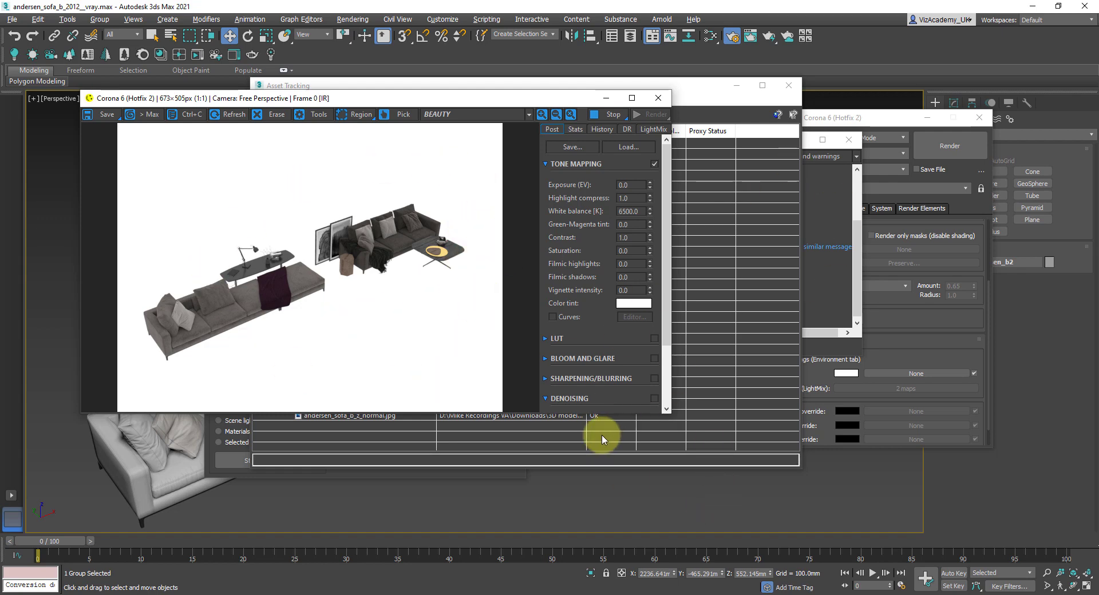
{"action": "left_click", "coordinate": [568, 440]}
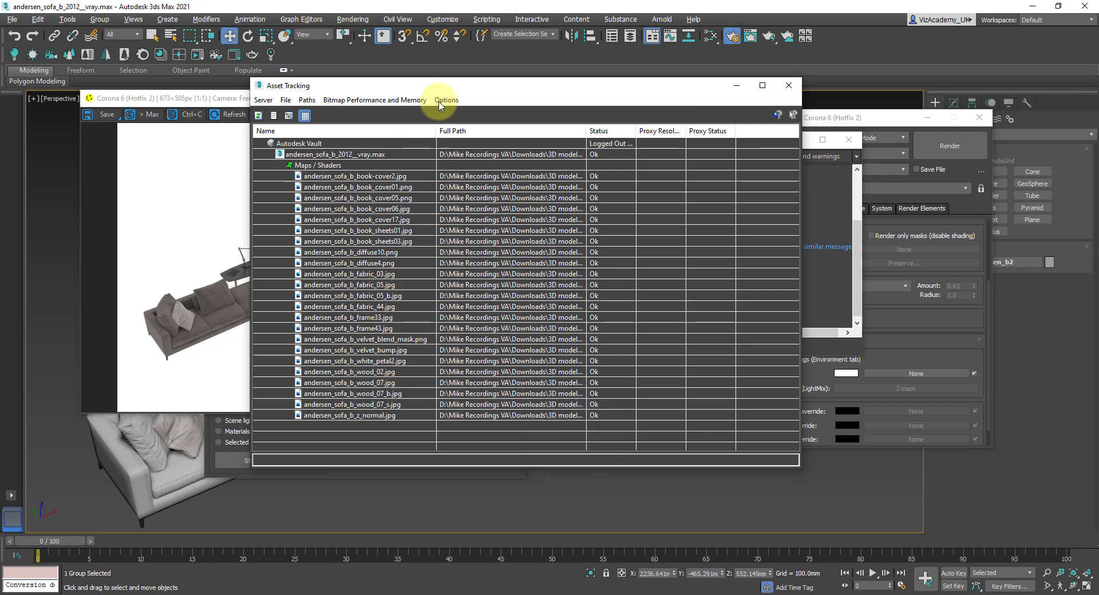
Close the Render Setup and Asset Tracking windows.
{"action": "left_click", "coordinate": [840, 141]}
{"action": "left_click", "coordinate": [950, 119]}
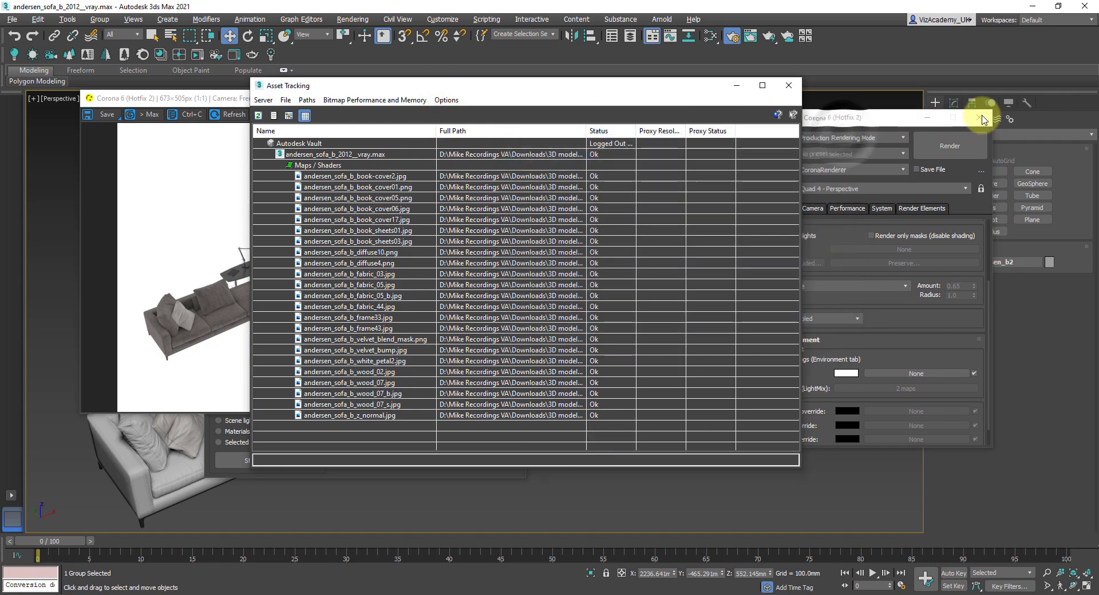
{"action": "left_click", "coordinate": [977, 120]}
{"action": "left_click", "coordinate": [789, 86]}
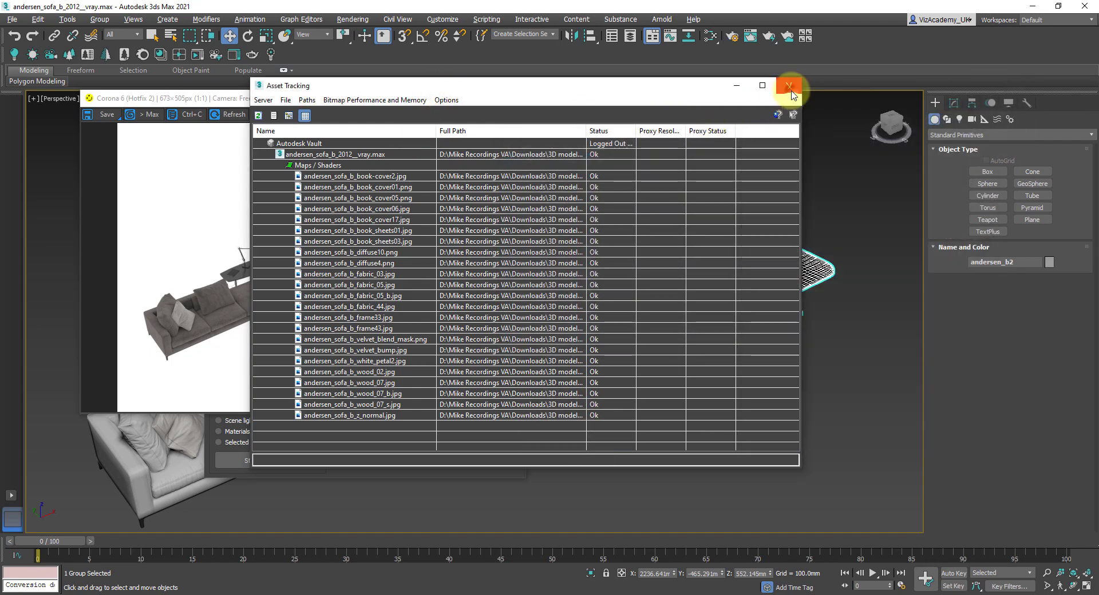
Close the Corona Converter window.
{"action": "left_click", "coordinate": [263, 452]}
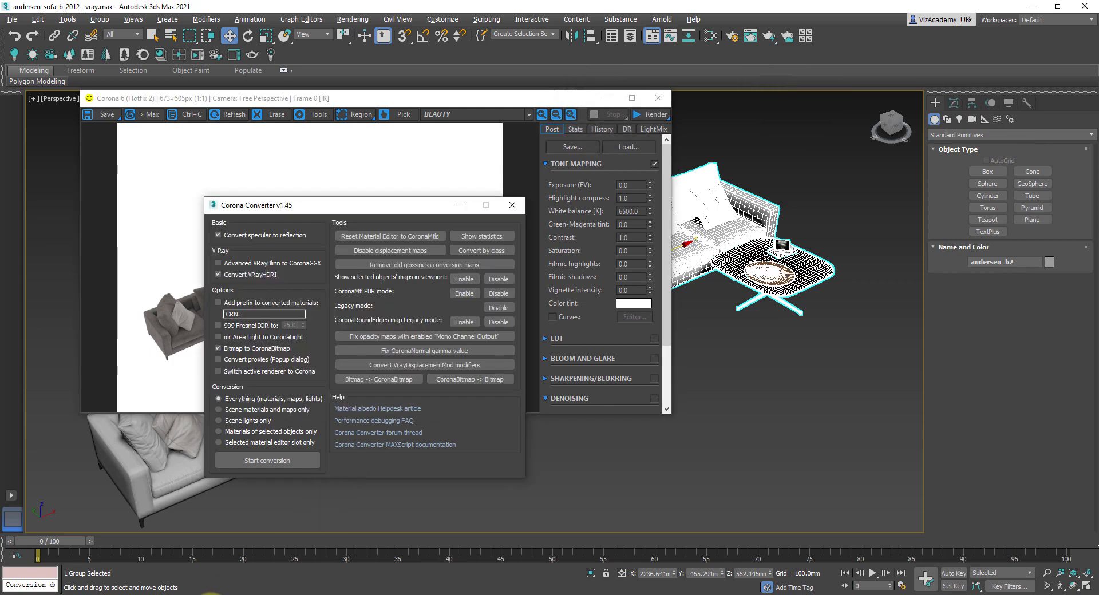
{"action": "key", "text": "alt+Tab"}
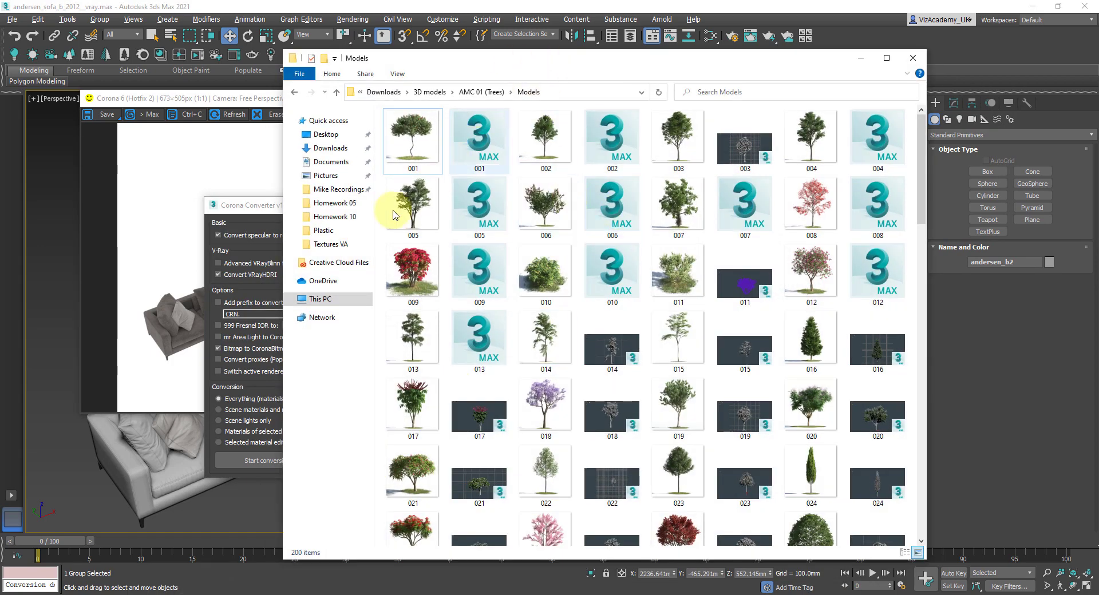
{"action": "left_click", "coordinate": [238, 216]}
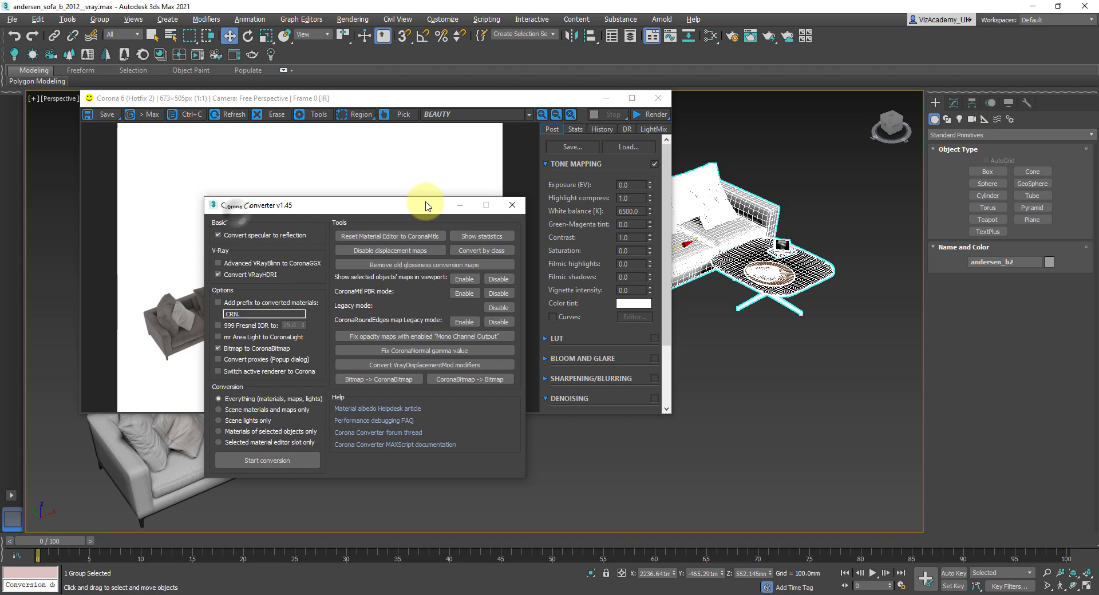
{"action": "left_click", "coordinate": [512, 207]}
Bring the AMC 01 (Trees) Models folder forward and shift its window left.
{"action": "key", "text": "alt+Tab"}
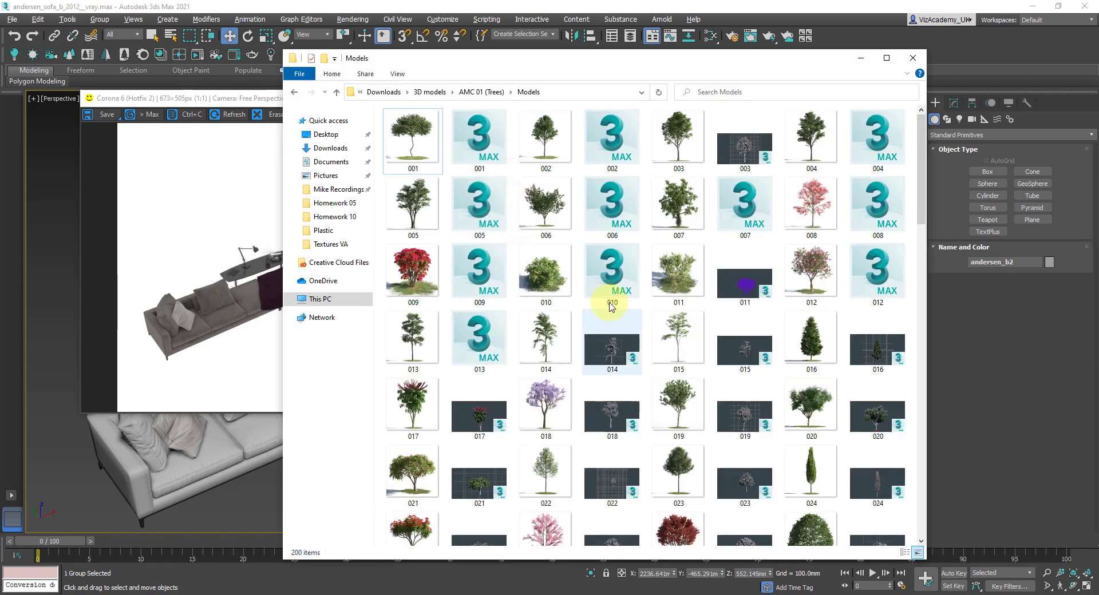
{"action": "scroll", "coordinate": [641, 276], "scroll_direction": "down", "scroll_amount": 6}
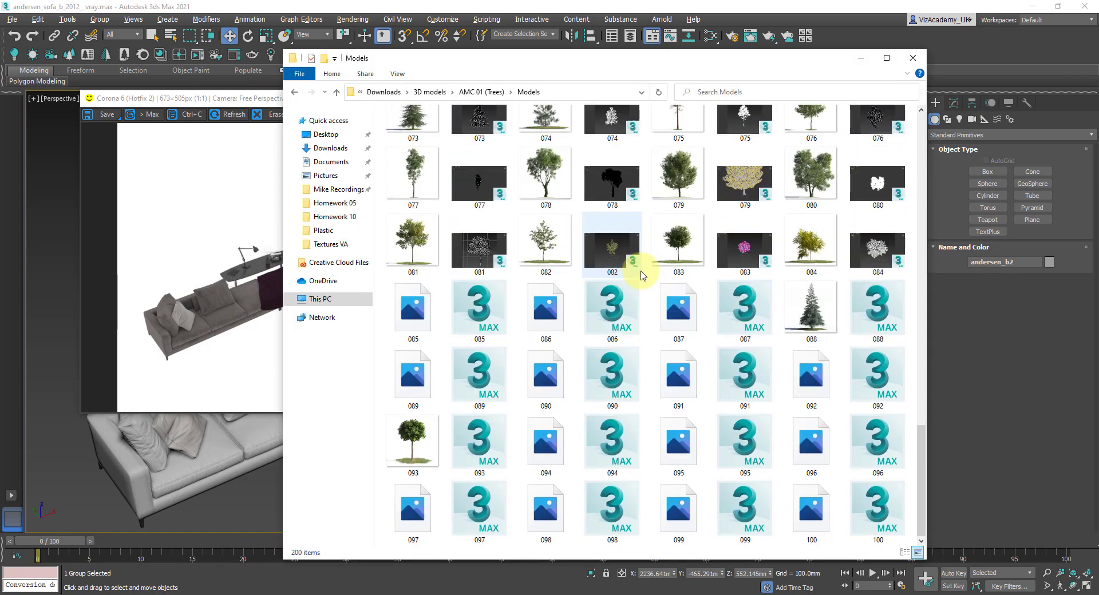
{"action": "scroll", "coordinate": [687, 323], "scroll_direction": "up", "scroll_amount": 8}
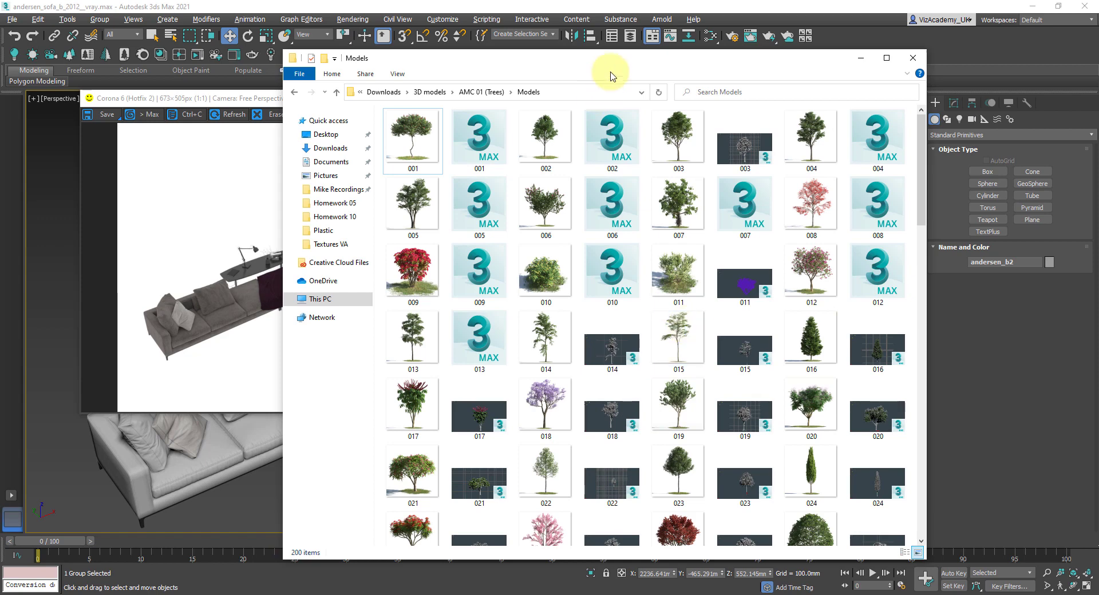
{"action": "left_click_drag", "start_coordinate": [607, 60], "coordinate": [453, 43]}
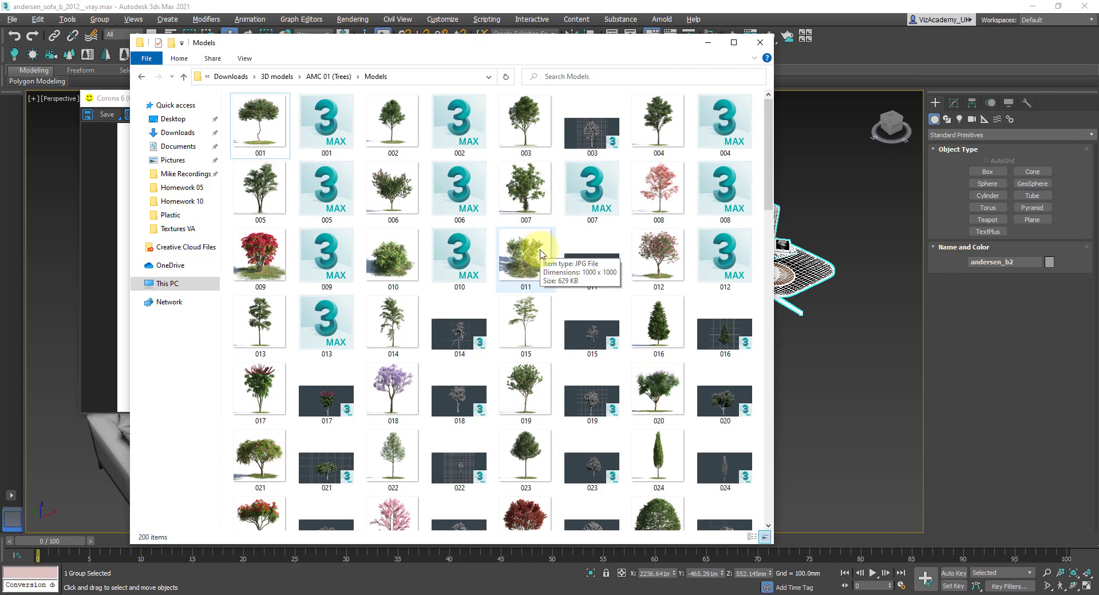
Minimize Explorer, deselect the sofa group and start a new Corona render.
{"action": "left_click", "coordinate": [706, 42]}
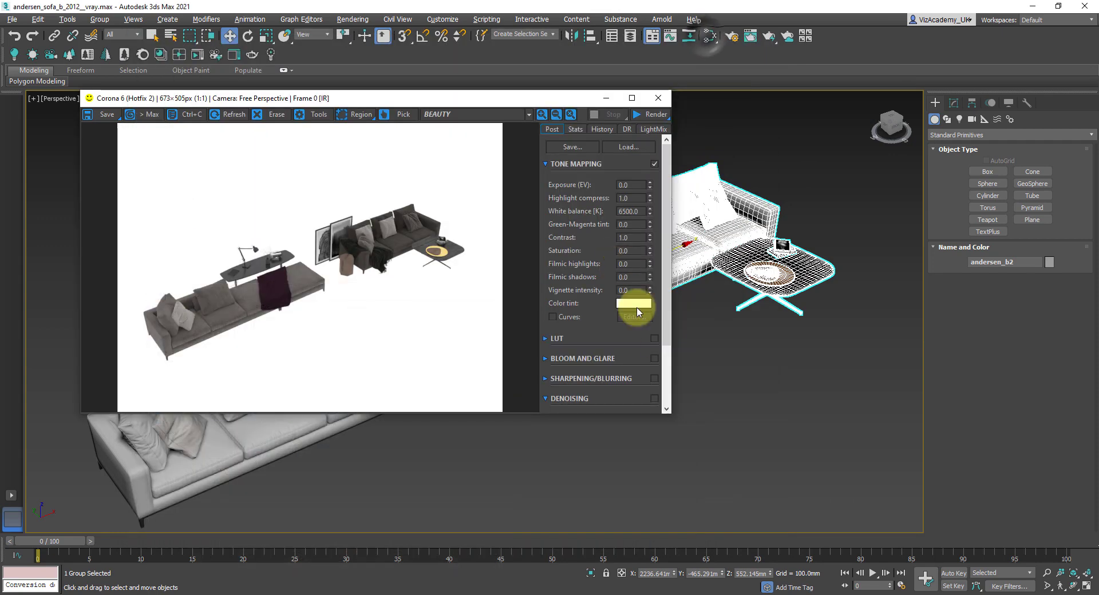
{"action": "left_click", "coordinate": [751, 348]}
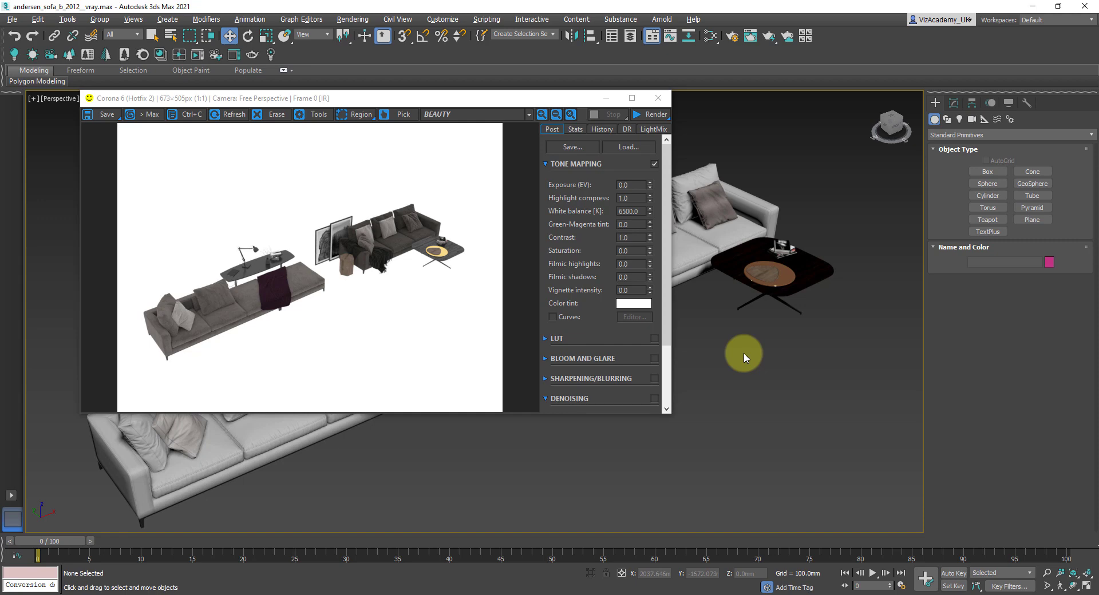
{"action": "scroll", "coordinate": [733, 366], "scroll_direction": "up", "scroll_amount": 2}
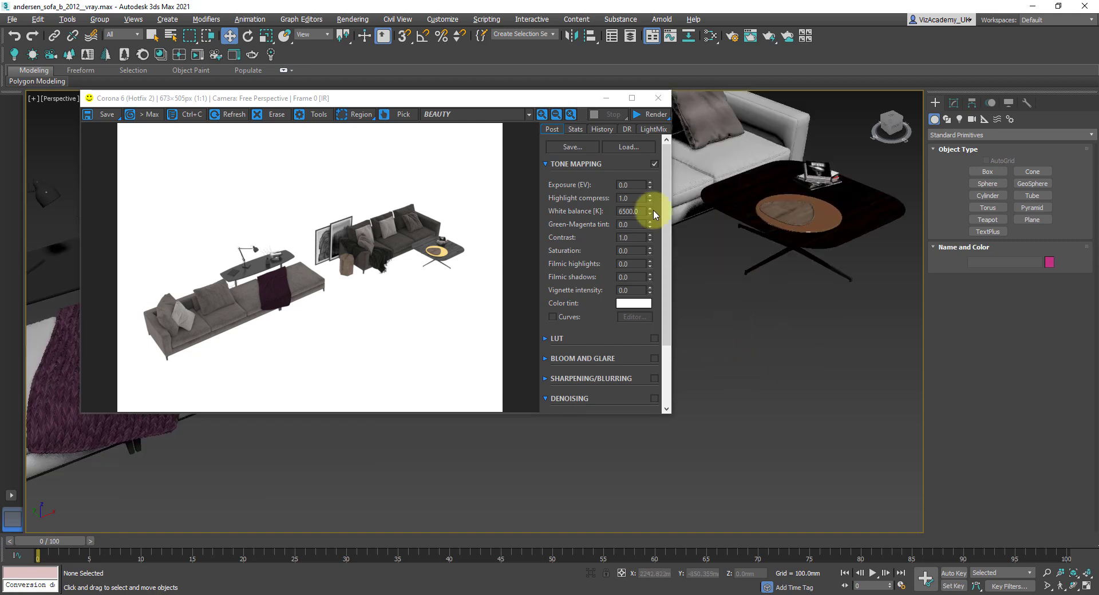
{"action": "left_click", "coordinate": [651, 116]}
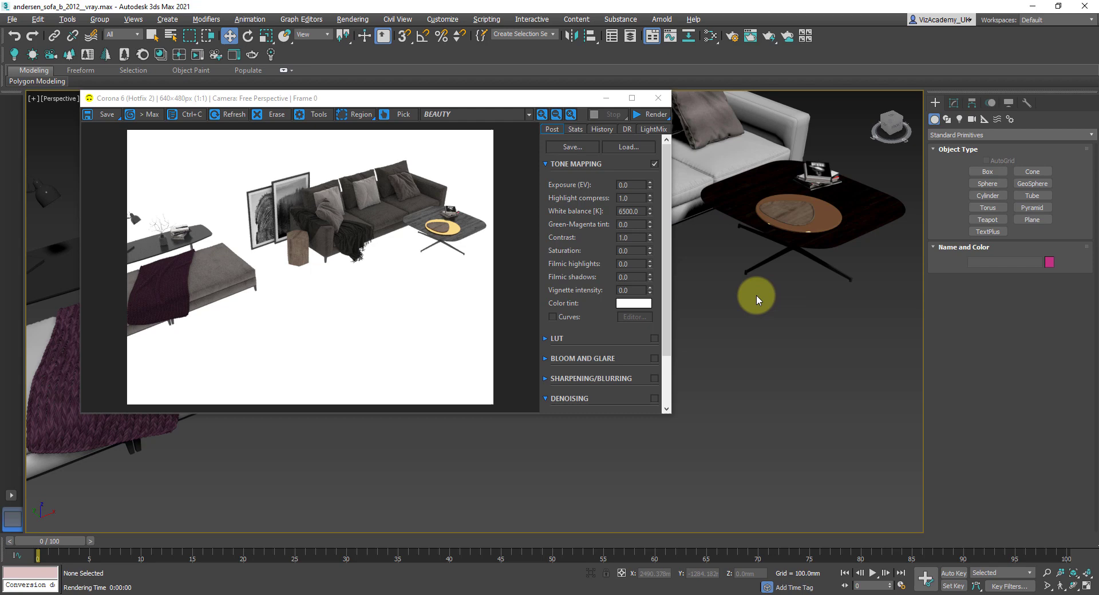
Pan and orbit the Perspective viewport around the sofas.
{"action": "scroll", "coordinate": [764, 312], "scroll_direction": "down", "scroll_amount": 4}
{"action": "mouse_move", "coordinate": [769, 331]}
{"action": "middle_mouse_down"}
{"action": "mouse_move", "coordinate": [759, 316]}
{"action": "mouse_move", "coordinate": [756, 325]}
{"action": "middle_mouse_up"}
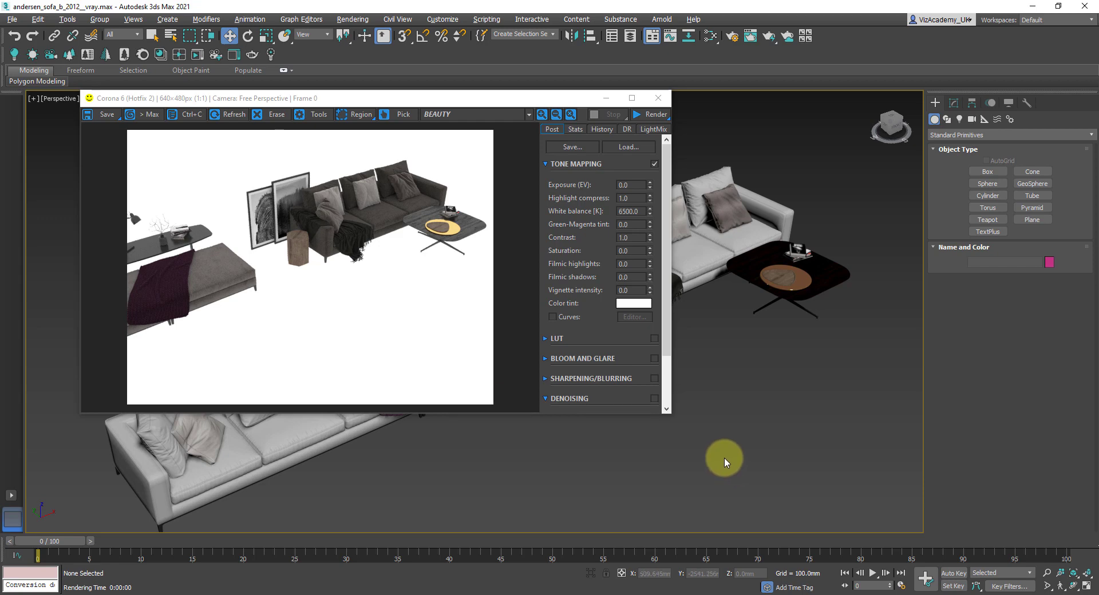
{"action": "middle_click_drag", "start_coordinate": [723, 458], "coordinate": [745, 351], "text": "alt"}
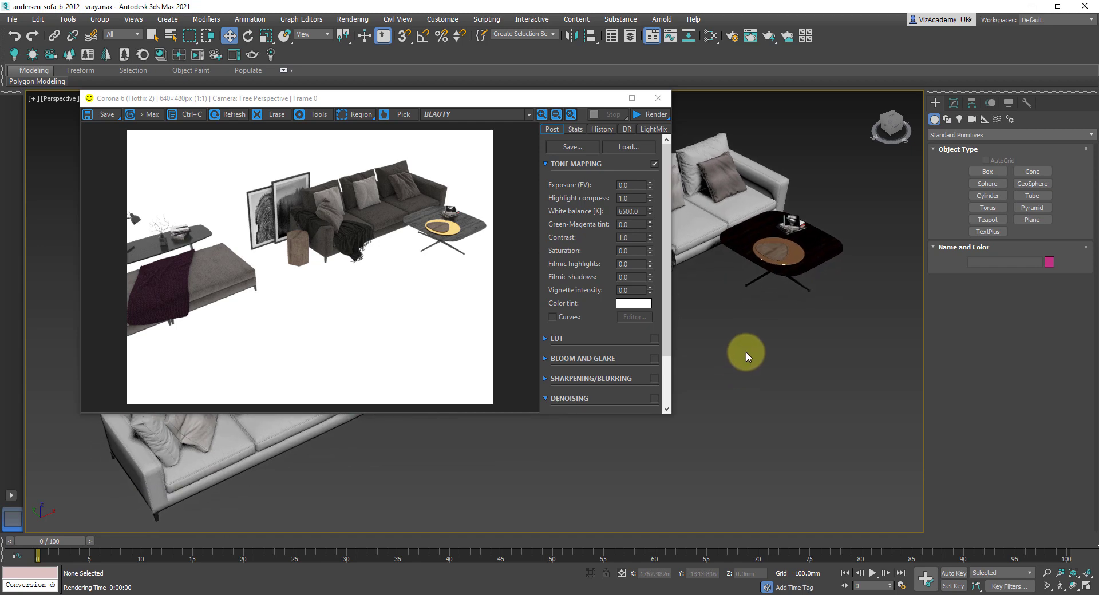
{"action": "middle_click_drag", "start_coordinate": [754, 362], "coordinate": [756, 361]}
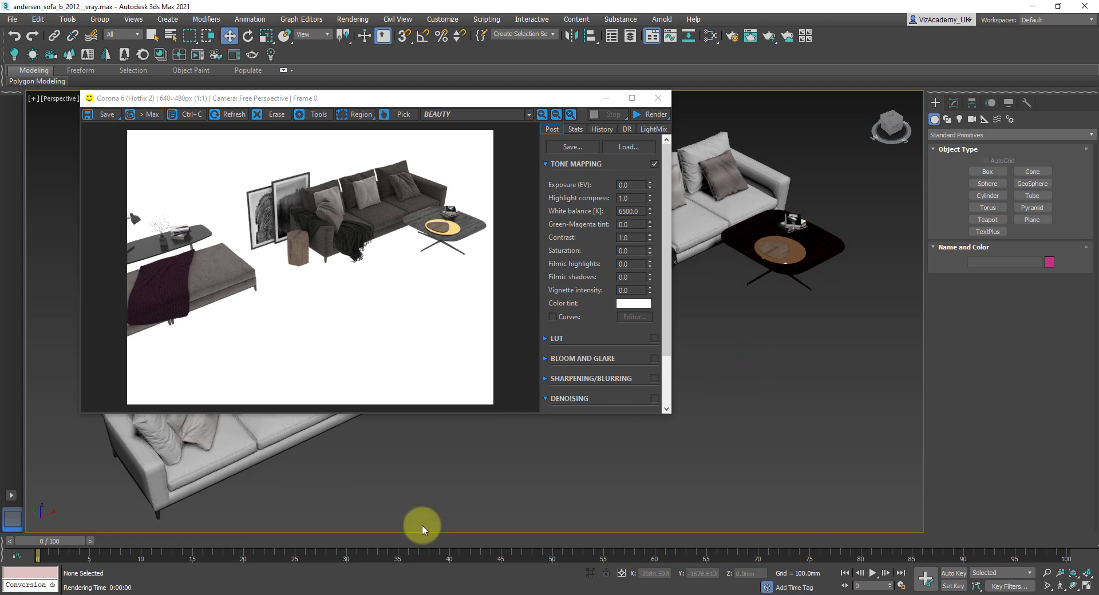
Drag 004.max from the Models folder into the viewport and merge it into the scene.
{"action": "left_click", "coordinate": [217, 591]}
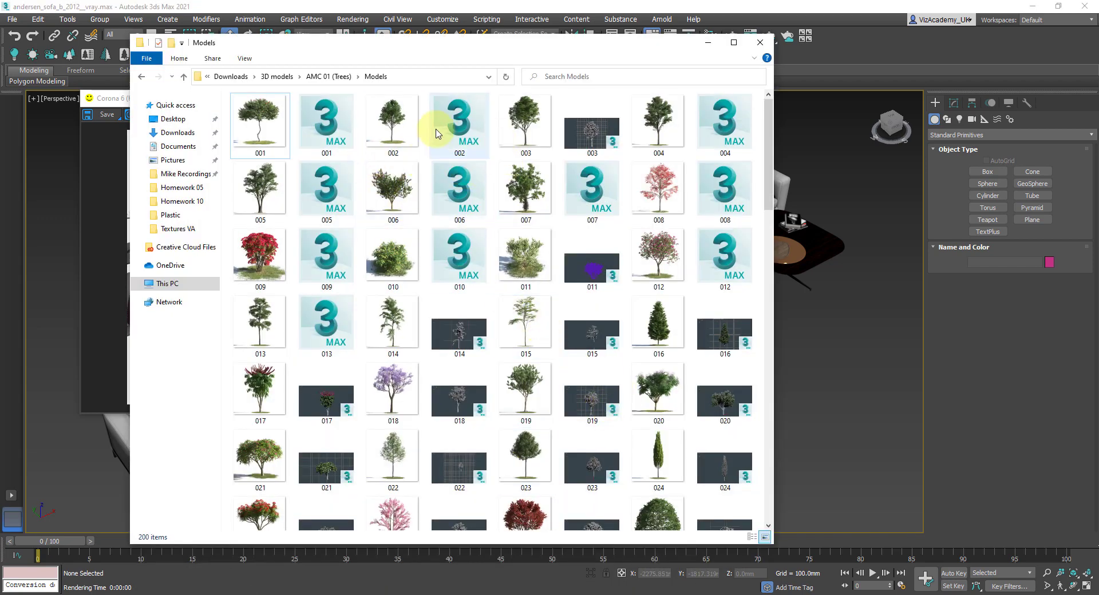
{"action": "left_click", "coordinate": [477, 134]}
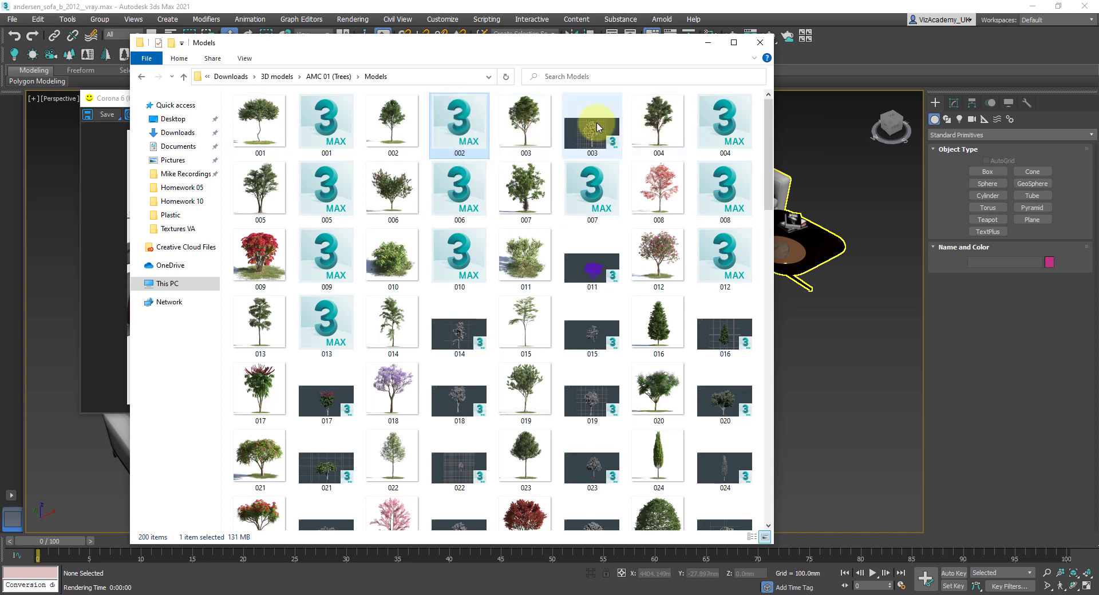
{"action": "left_click", "coordinate": [720, 130]}
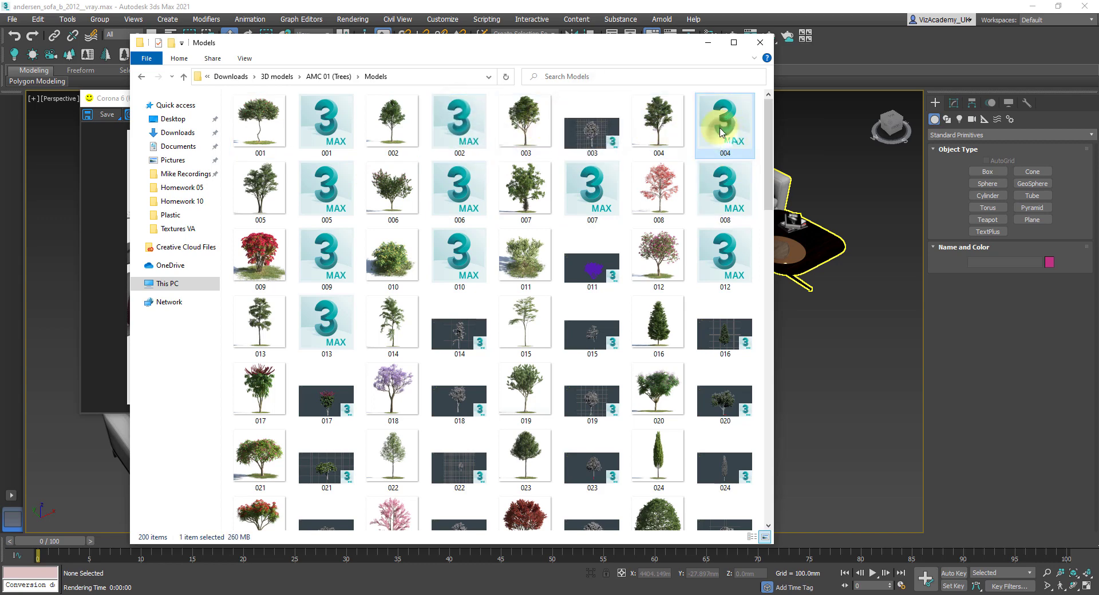
{"action": "left_click_drag", "start_coordinate": [720, 130], "coordinate": [833, 364]}
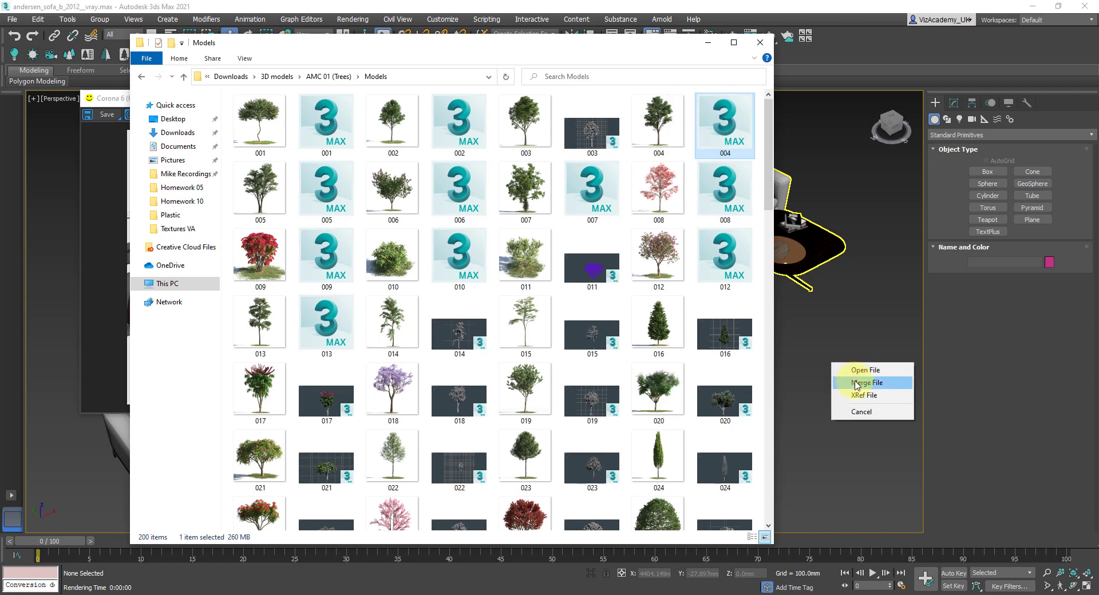
{"action": "left_click", "coordinate": [857, 383]}
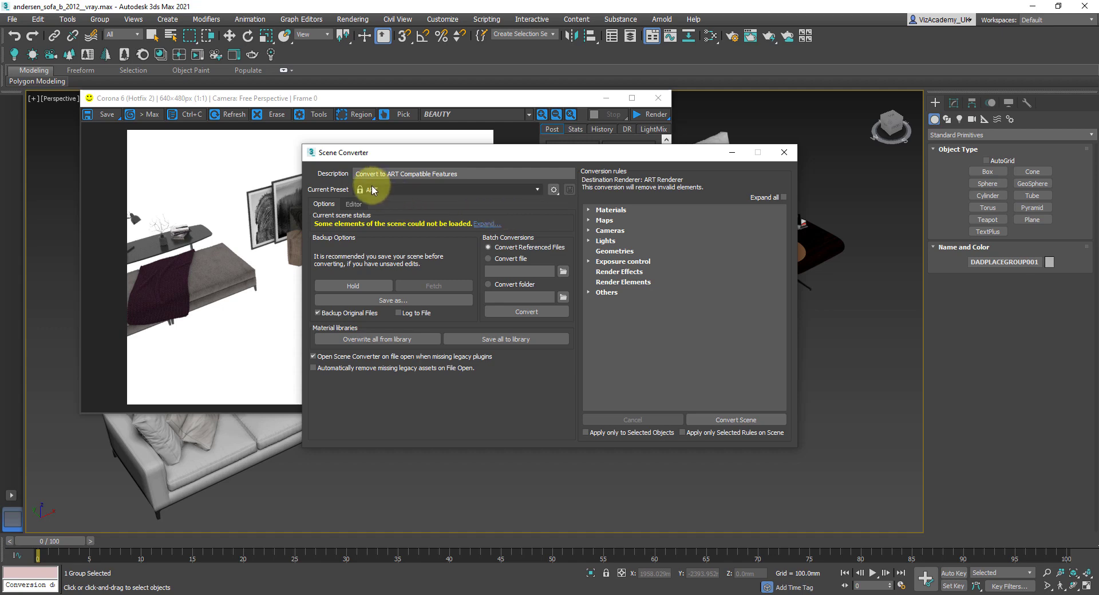
Expand the unloaded mental ray material details, then close the Scene Converter.
{"action": "left_click", "coordinate": [498, 225]}
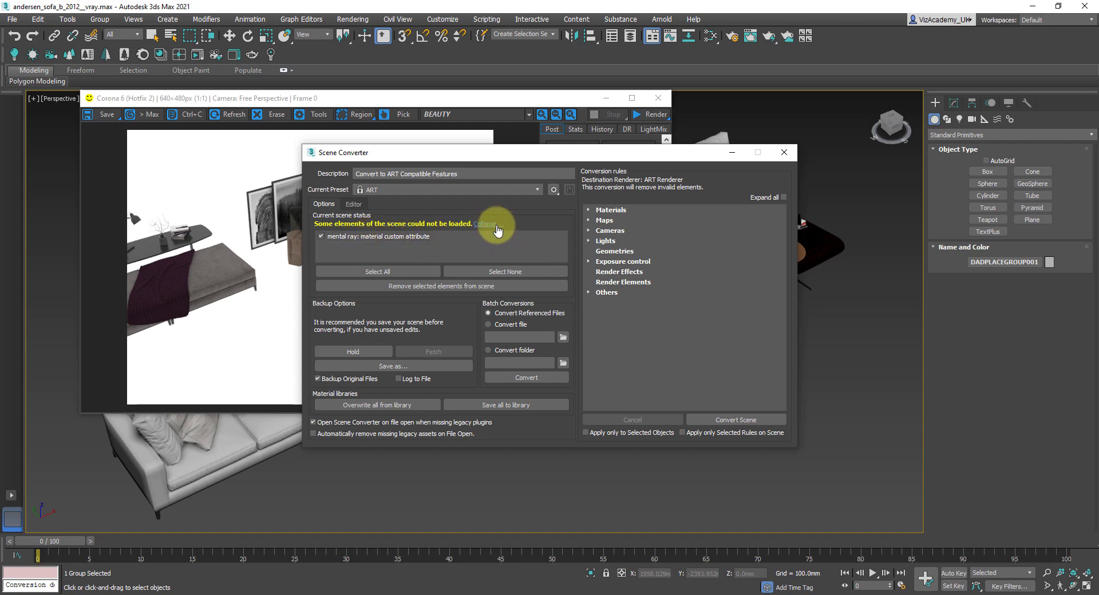
{"action": "left_click", "coordinate": [788, 153]}
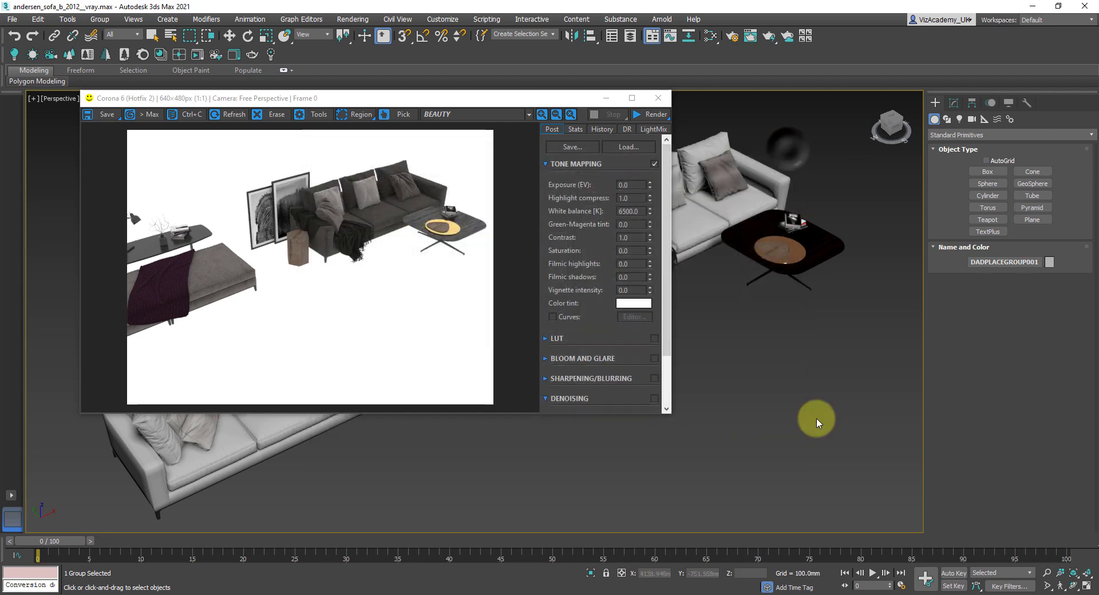
Select the merged tree and render the scene with Corona.
{"action": "key", "text": "w"}
{"action": "left_click", "coordinate": [808, 380]}
{"action": "scroll", "coordinate": [761, 396], "scroll_direction": "down", "scroll_amount": 6}
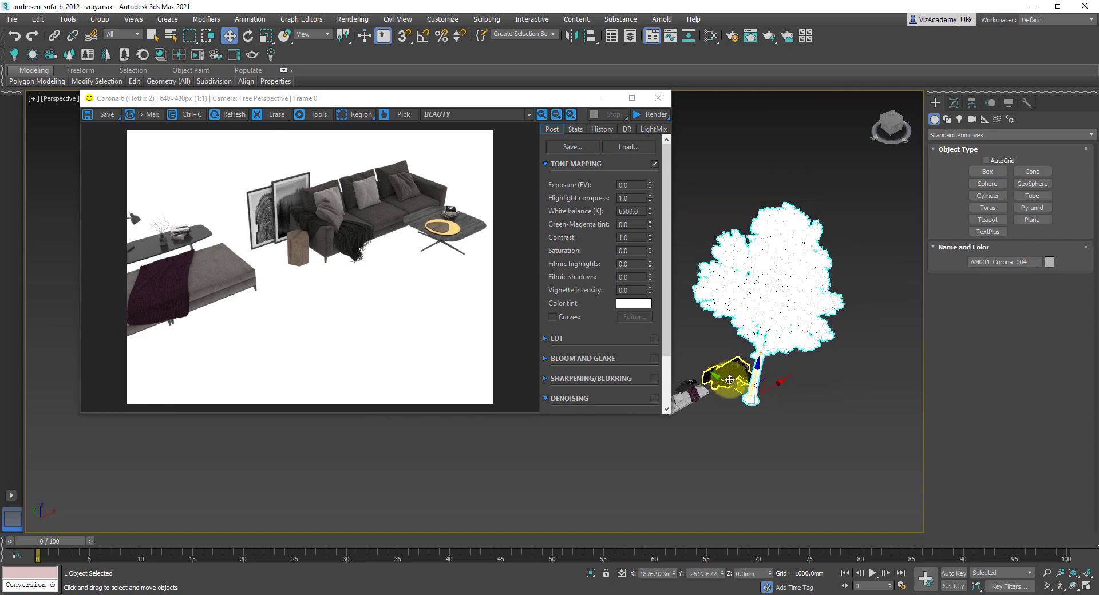
{"action": "scroll", "coordinate": [738, 382], "scroll_direction": "up", "scroll_amount": 3}
{"action": "left_click", "coordinate": [639, 115]}
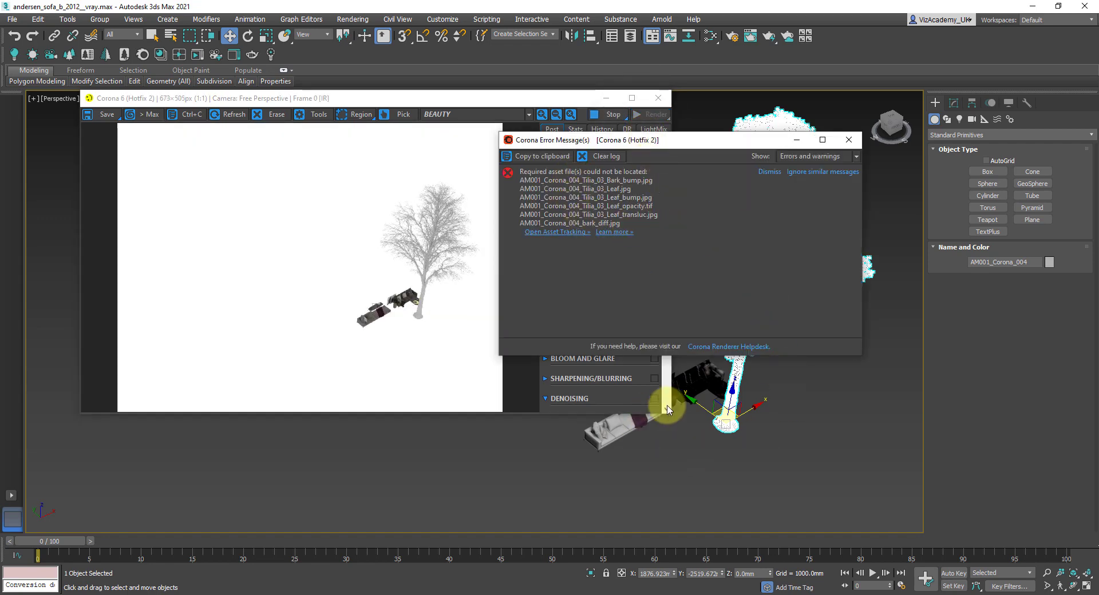
Open Asset Tracking from the Corona error log, refresh it, and close the error window.
{"action": "left_click", "coordinate": [743, 419]}
{"action": "left_click", "coordinate": [557, 232]}
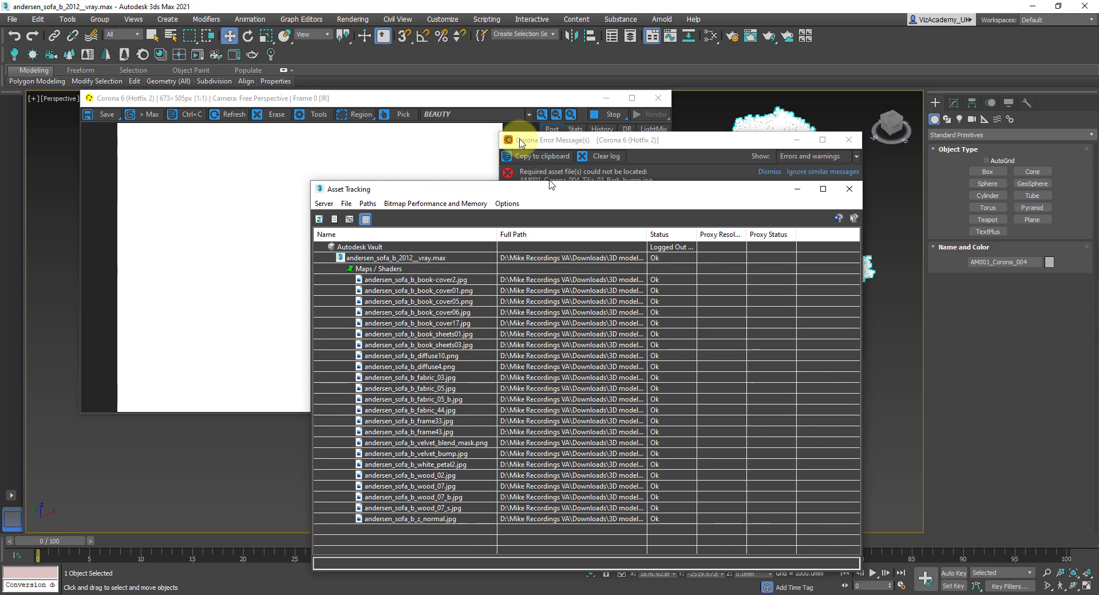
{"action": "left_click_drag", "start_coordinate": [560, 192], "coordinate": [522, 105]}
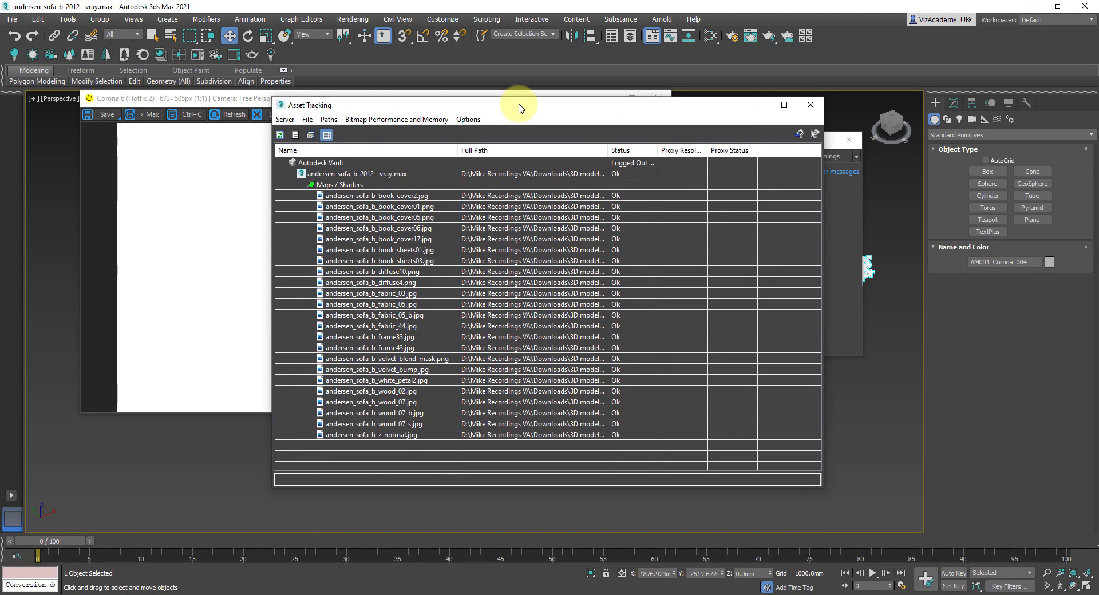
{"action": "left_click", "coordinate": [279, 135]}
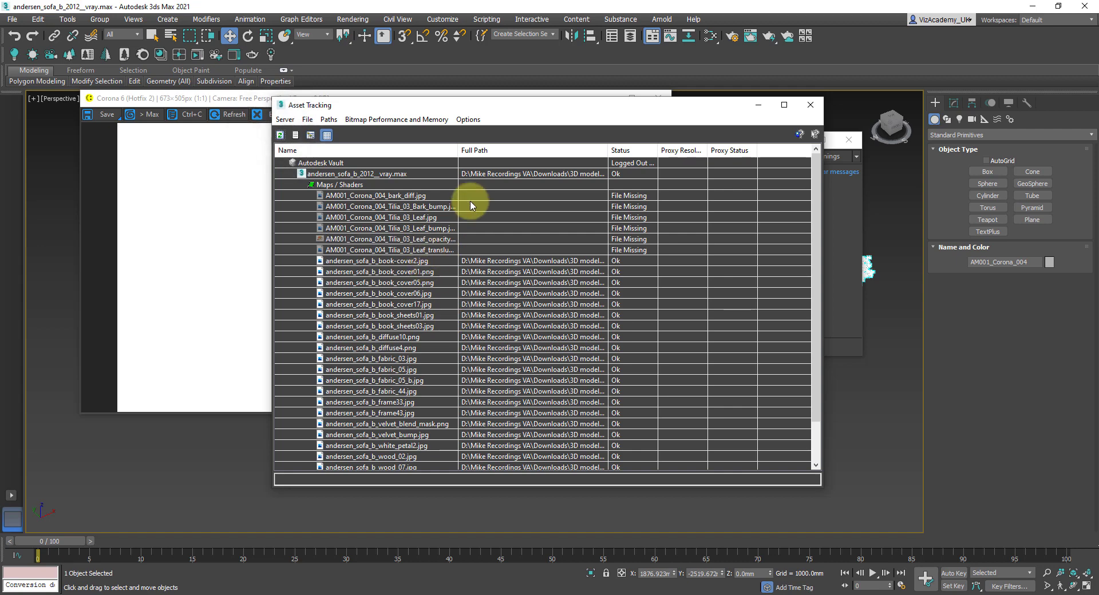
{"action": "left_click", "coordinate": [850, 266]}
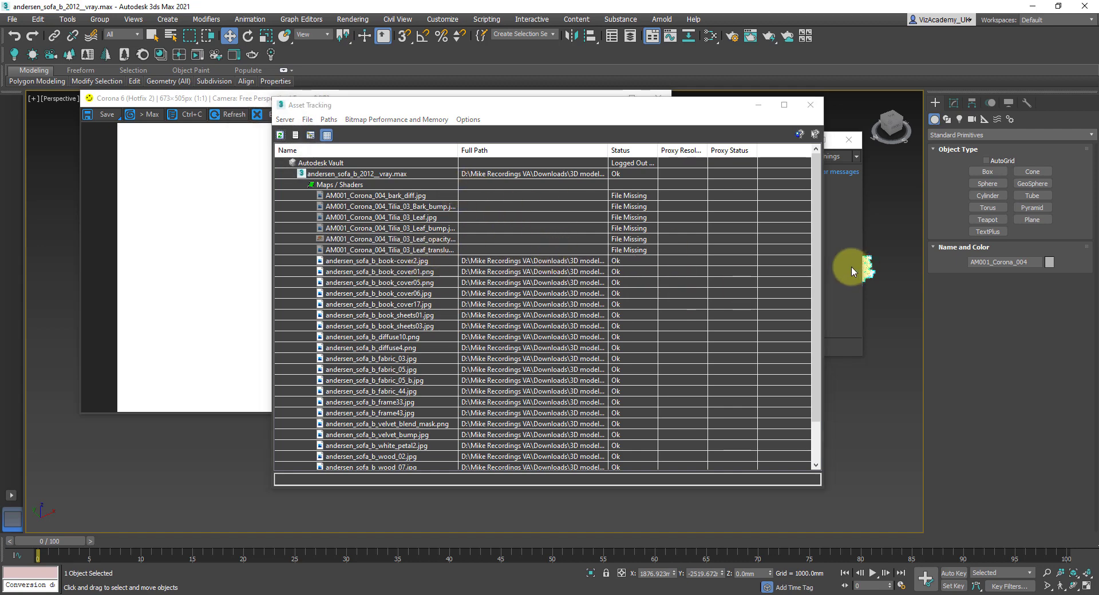
{"action": "left_click", "coordinate": [851, 143]}
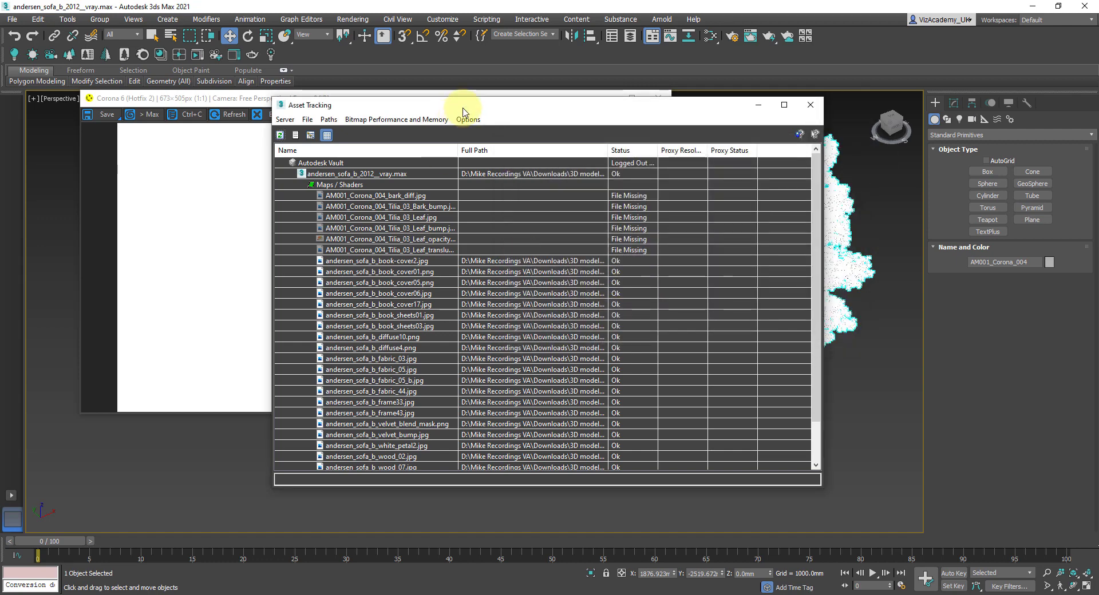
{"action": "mouse_move", "coordinate": [462, 113]}
{"action": "left_mouse_down"}
{"action": "mouse_move", "coordinate": [481, 117]}
{"action": "mouse_move", "coordinate": [468, 126]}
{"action": "left_mouse_up"}
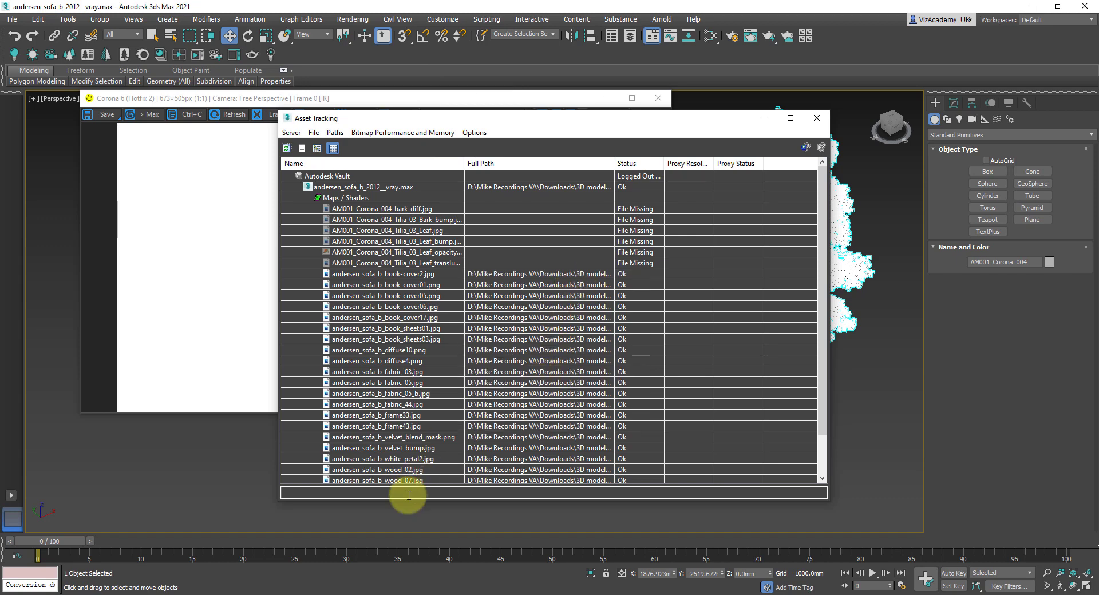
Navigate File Explorer to the AMC 01 (Trees) Textures folder.
{"action": "left_click", "coordinate": [226, 592]}
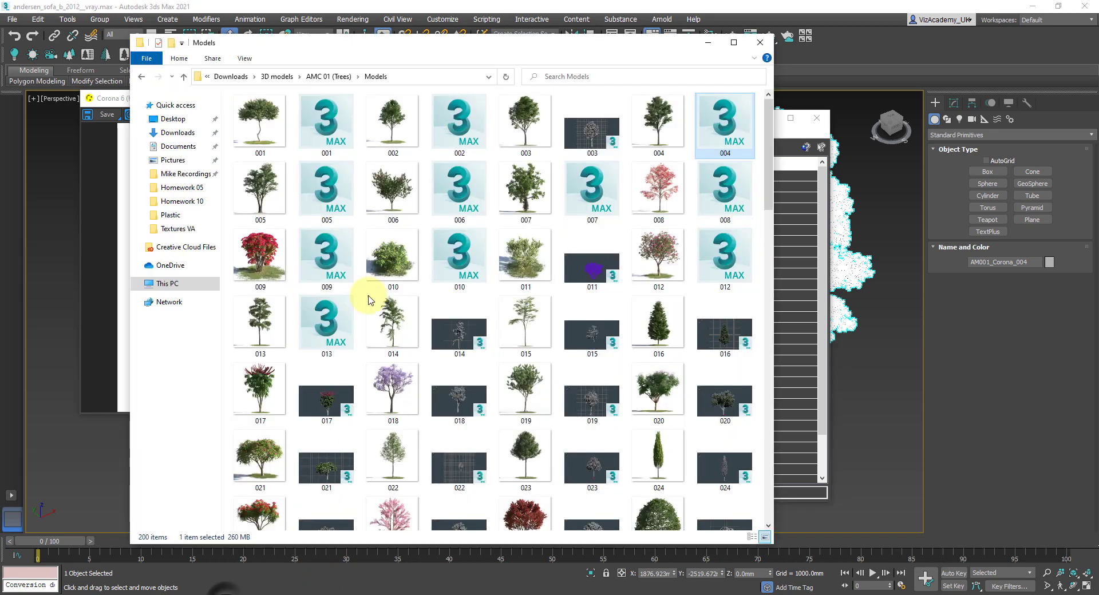
{"action": "left_click", "coordinate": [333, 76]}
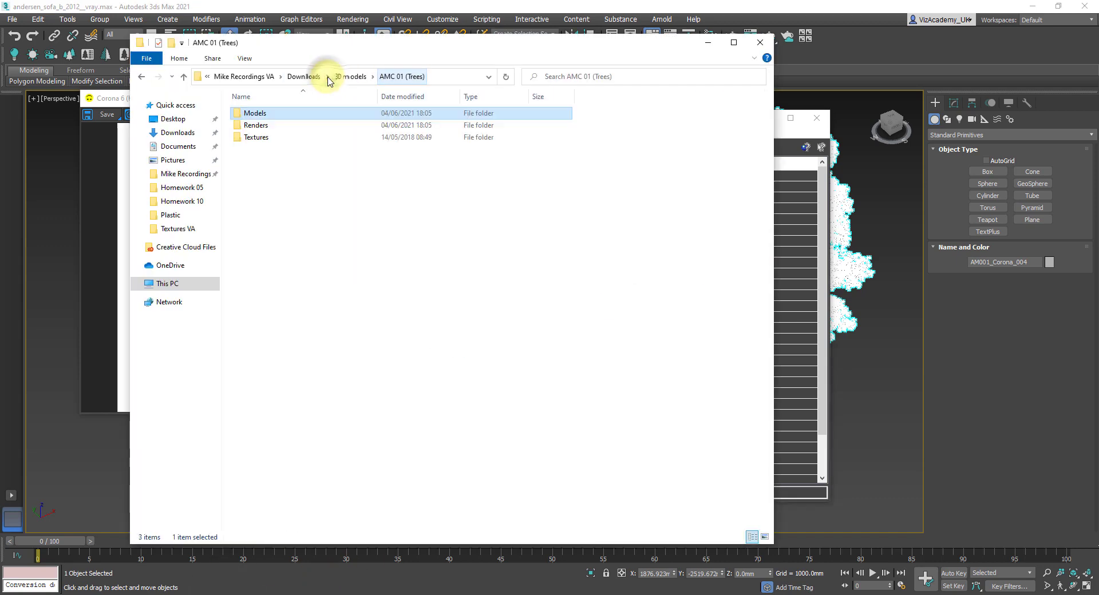
{"action": "double_click", "coordinate": [289, 137]}
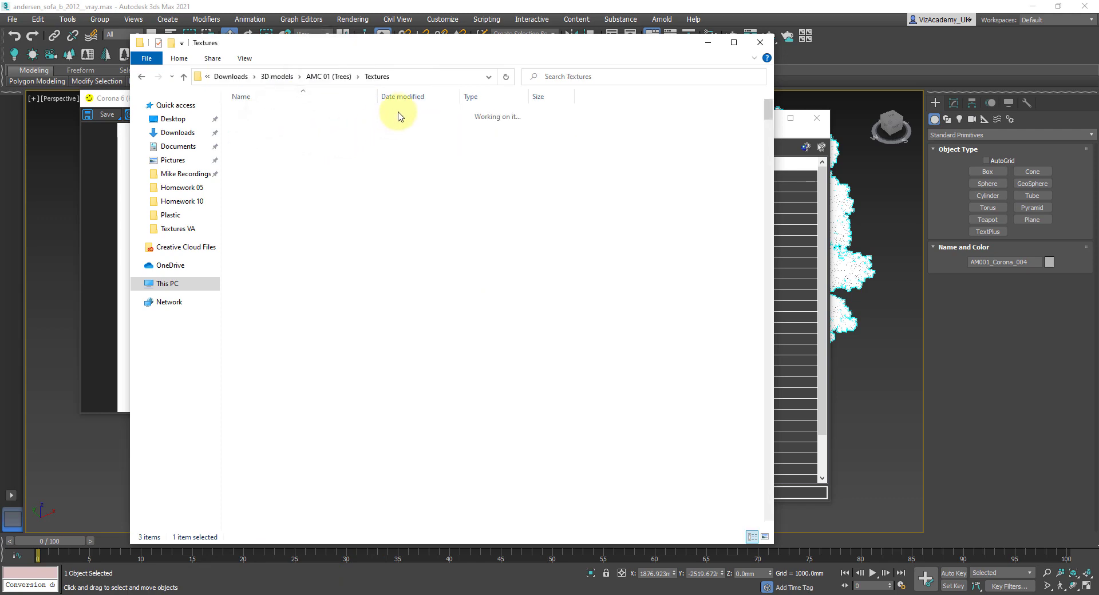
Copy the Textures folder's full path from the address bar and minimize Explorer.
{"action": "left_click", "coordinate": [409, 81]}
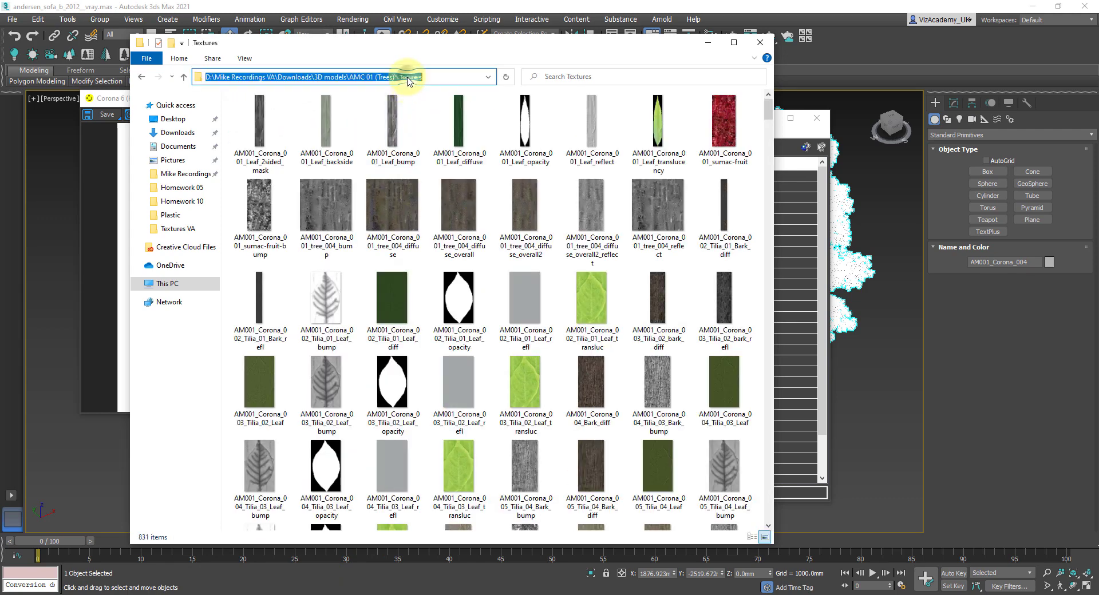
{"action": "right_click", "coordinate": [251, 77]}
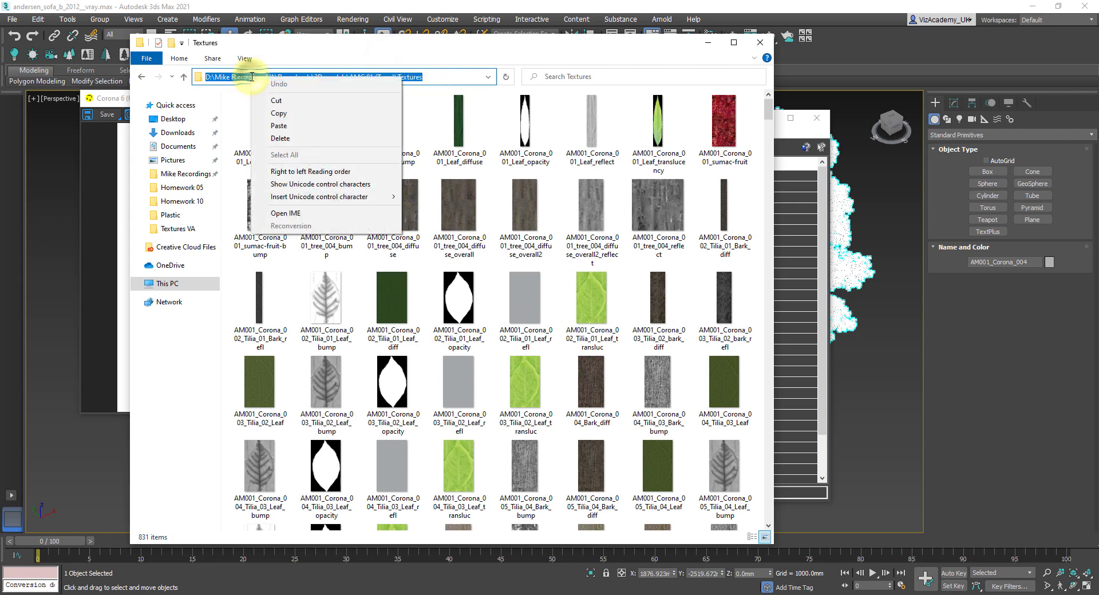
{"action": "left_click", "coordinate": [290, 114]}
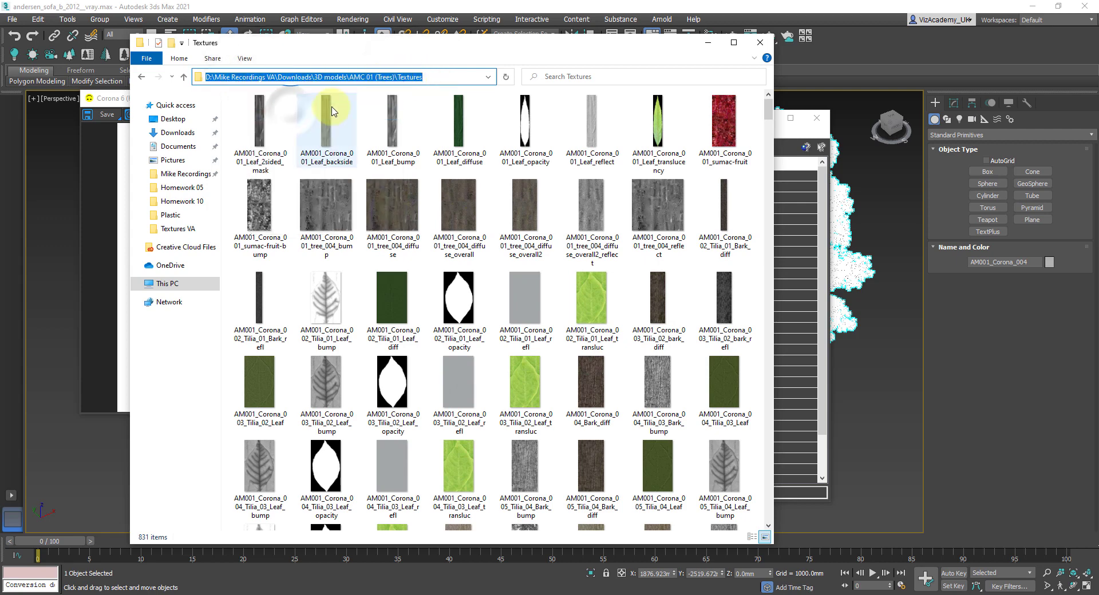
{"action": "left_click", "coordinate": [706, 44]}
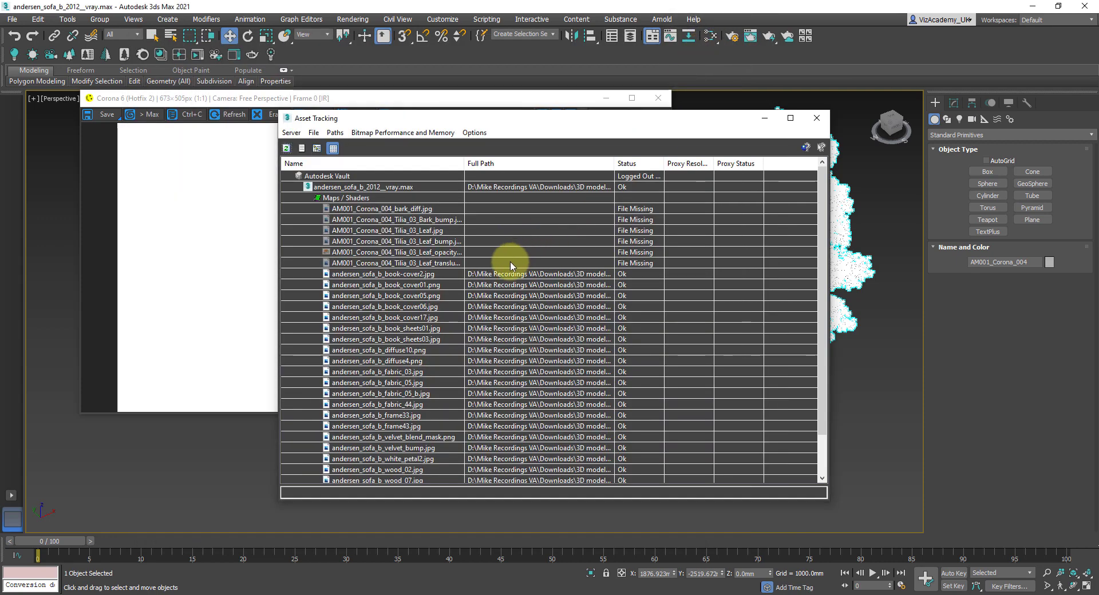
Refresh Asset Tracking from the missing AM001_Corona_004_Tilia_03_Leaf.jpg map's context menu.
{"action": "left_click", "coordinate": [454, 230]}
{"action": "right_click", "coordinate": [457, 226]}
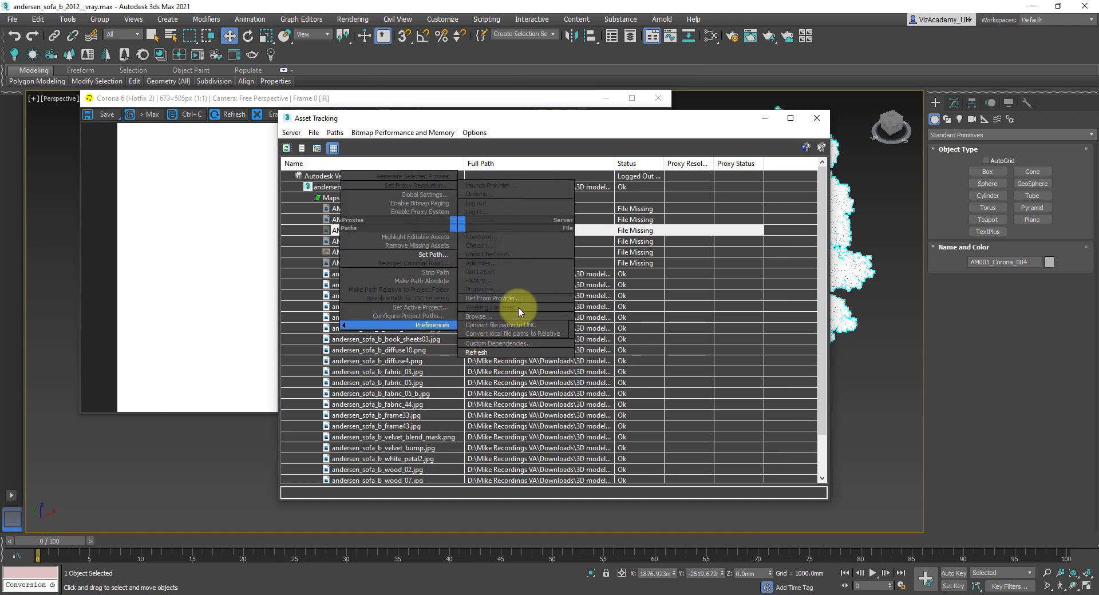
{"action": "left_click", "coordinate": [468, 352]}
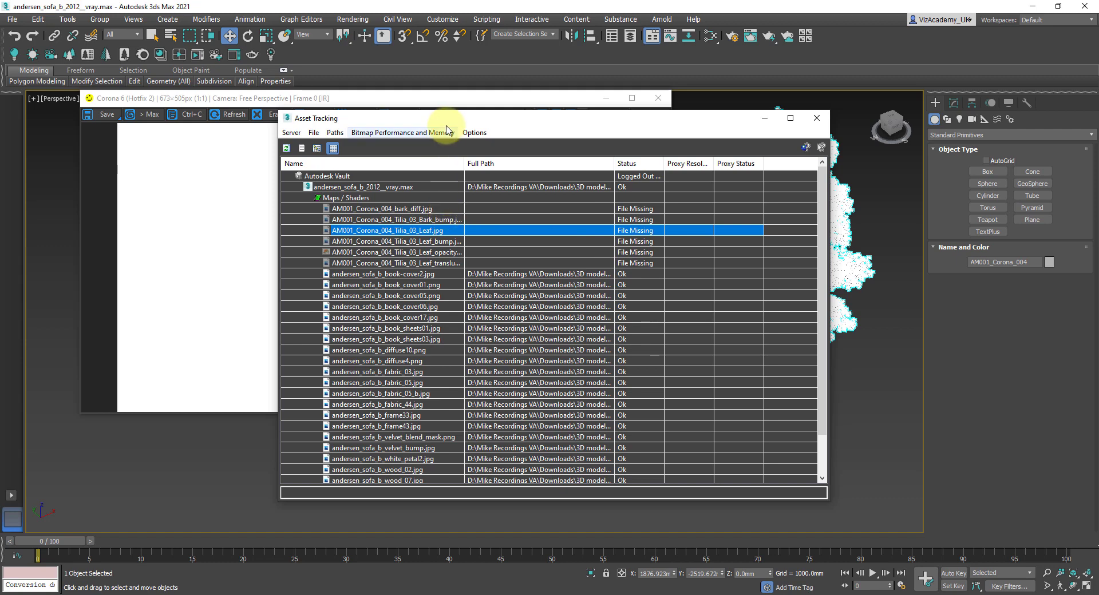
Rearrange the windows, frame the tree beside the sofas and stop the interactive render.
{"action": "left_click_drag", "start_coordinate": [452, 120], "coordinate": [659, 106]}
{"action": "left_click_drag", "start_coordinate": [425, 99], "coordinate": [304, 104]}
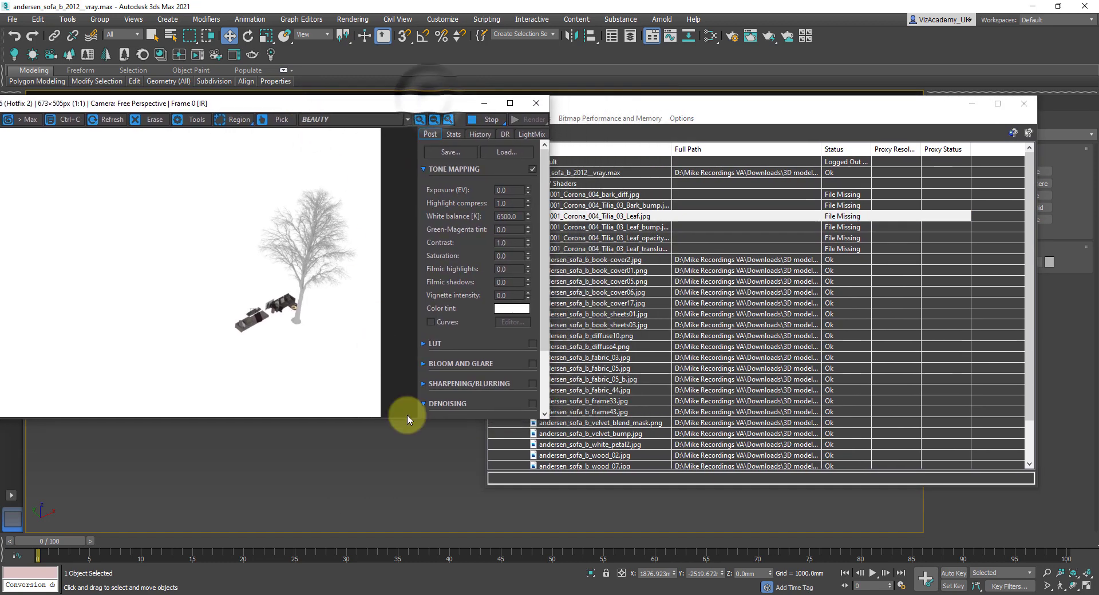
{"action": "left_click", "coordinate": [410, 479]}
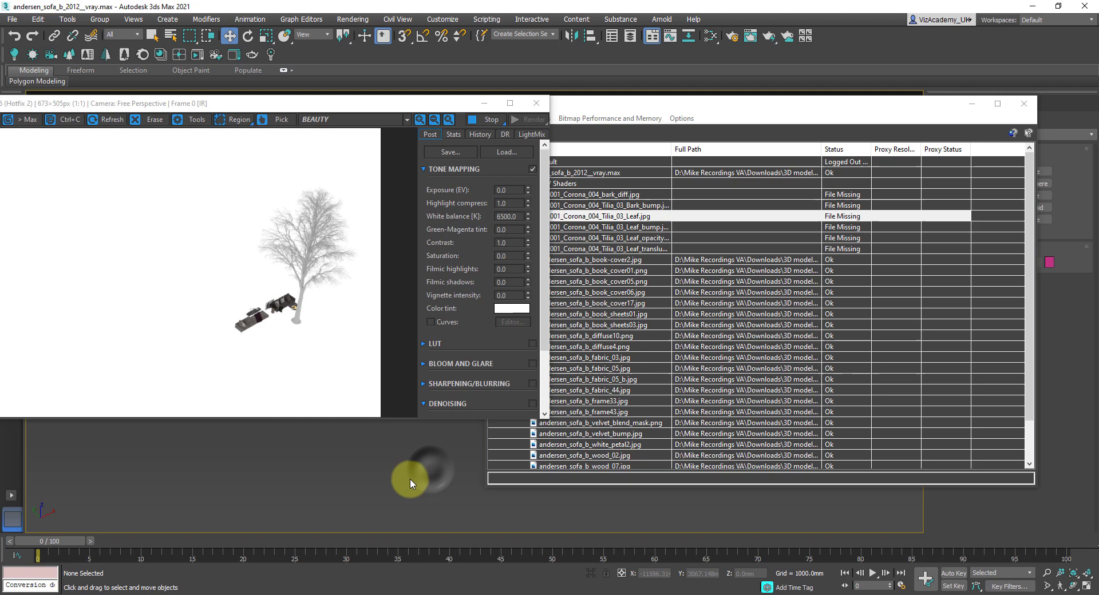
{"action": "scroll", "coordinate": [386, 473], "scroll_direction": "up", "scroll_amount": 2}
{"action": "mouse_move", "coordinate": [387, 472]}
{"action": "middle_mouse_down"}
{"action": "mouse_move", "coordinate": [419, 470]}
{"action": "mouse_move", "coordinate": [394, 496]}
{"action": "mouse_move", "coordinate": [372, 480]}
{"action": "middle_mouse_up"}
{"action": "scroll", "coordinate": [393, 496], "scroll_direction": "down", "scroll_amount": 3}
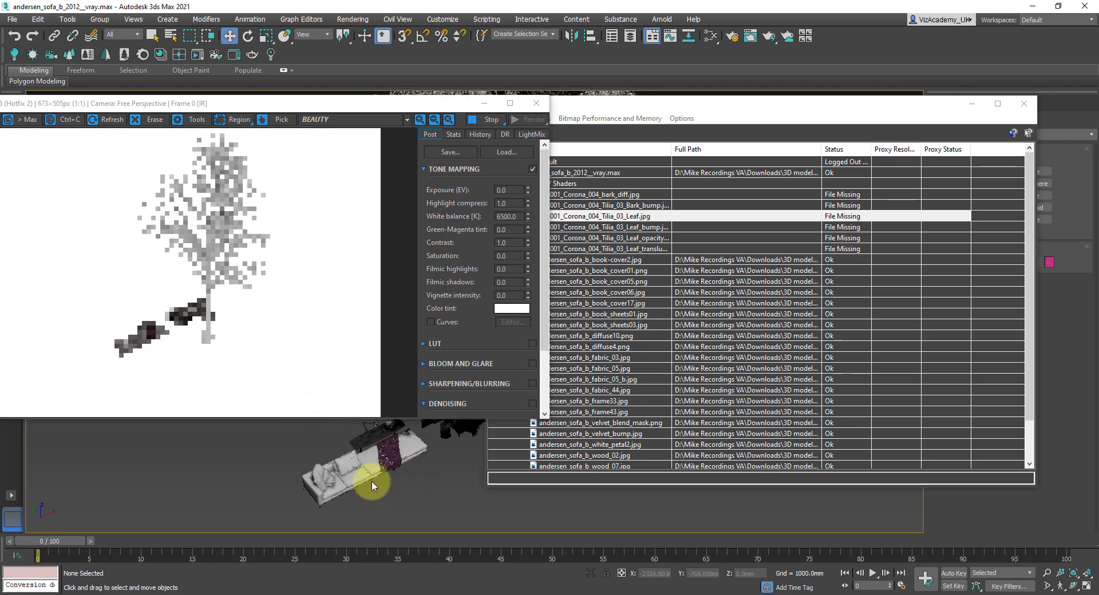
{"action": "left_click", "coordinate": [486, 122]}
Choose Paths > Configure Project Paths in Asset Tracking.
{"action": "left_click_drag", "start_coordinate": [592, 111], "coordinate": [521, 112]}
{"action": "left_click", "coordinate": [471, 119]}
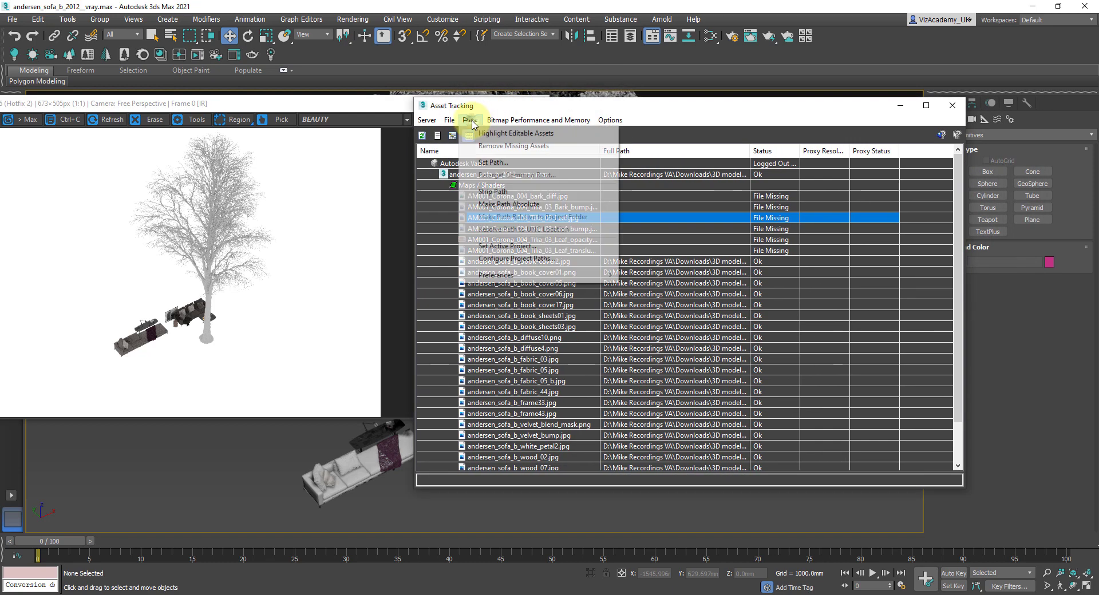
{"action": "left_click", "coordinate": [544, 259]}
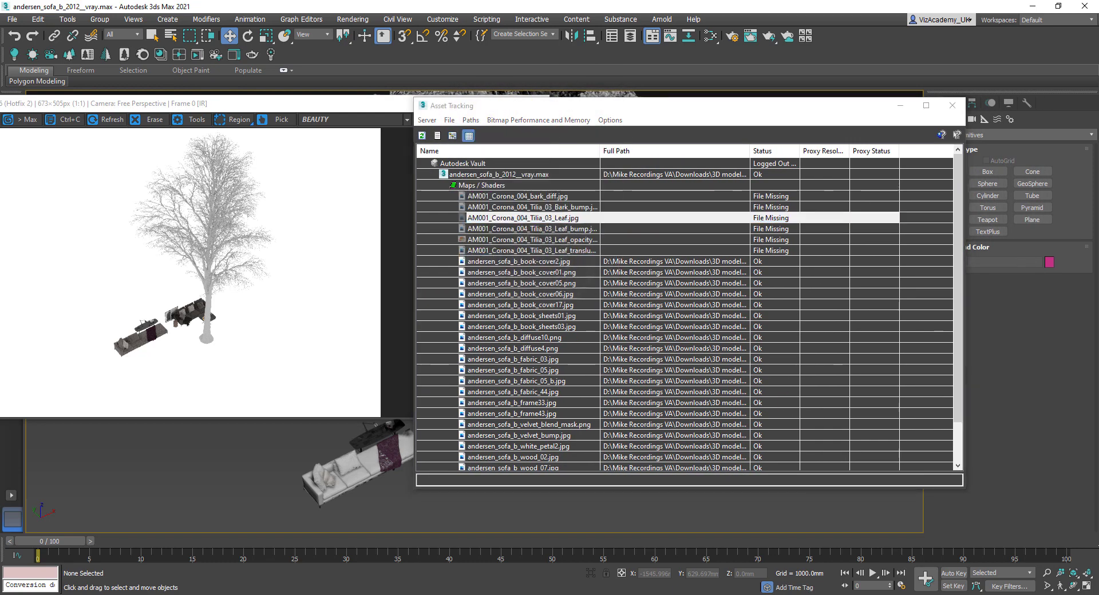
Switch Configure Project Paths to the External Files search paths.
{"action": "left_click_drag", "start_coordinate": [544, 147], "coordinate": [525, 164]}
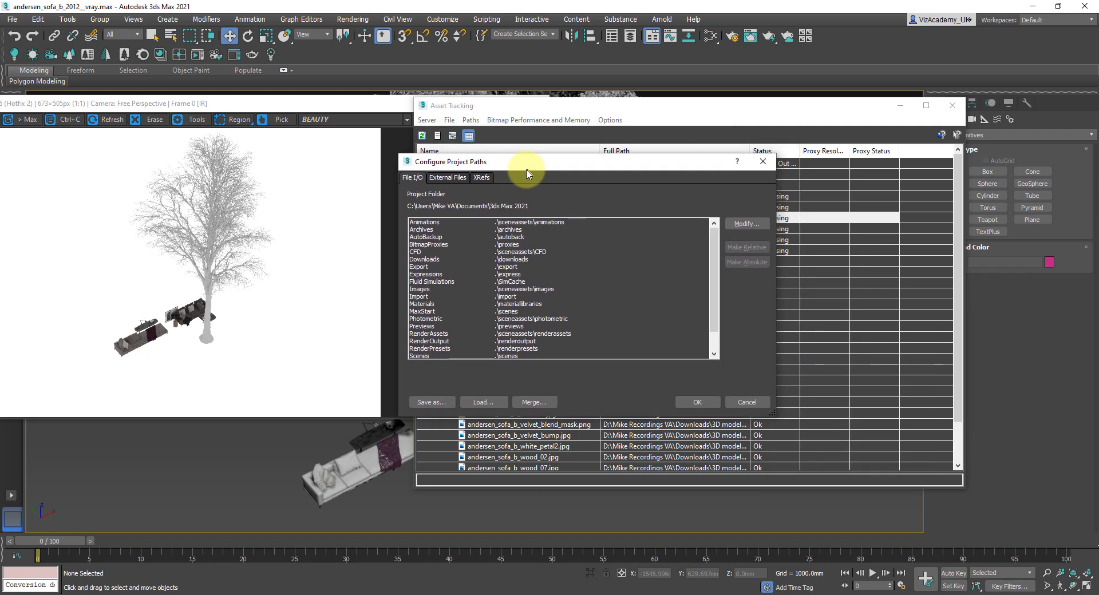
{"action": "left_click", "coordinate": [435, 181]}
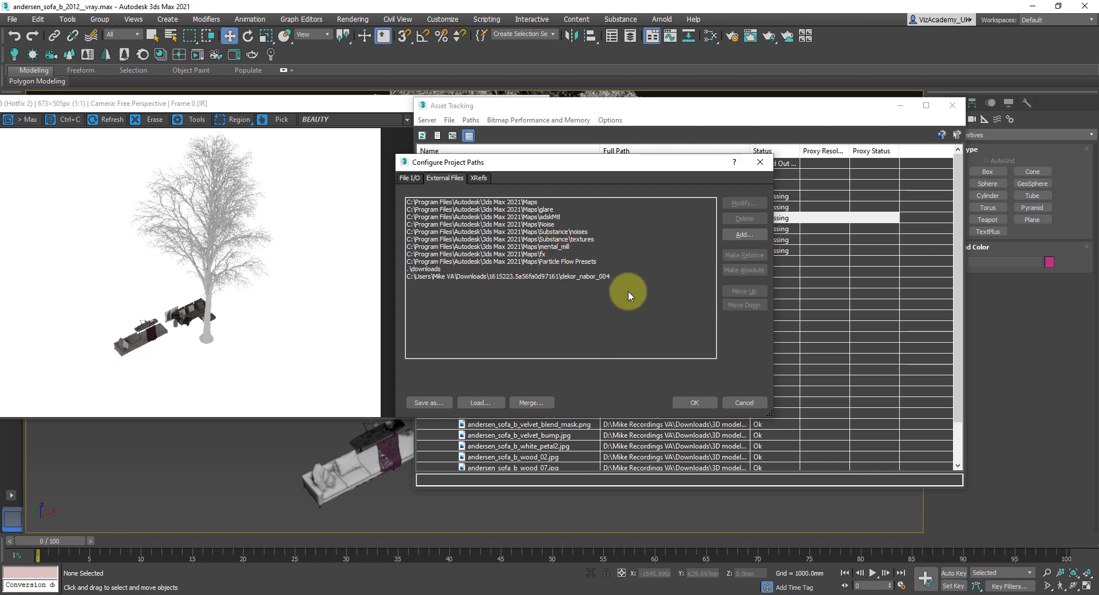
{"action": "left_click_drag", "start_coordinate": [595, 164], "coordinate": [273, 164]}
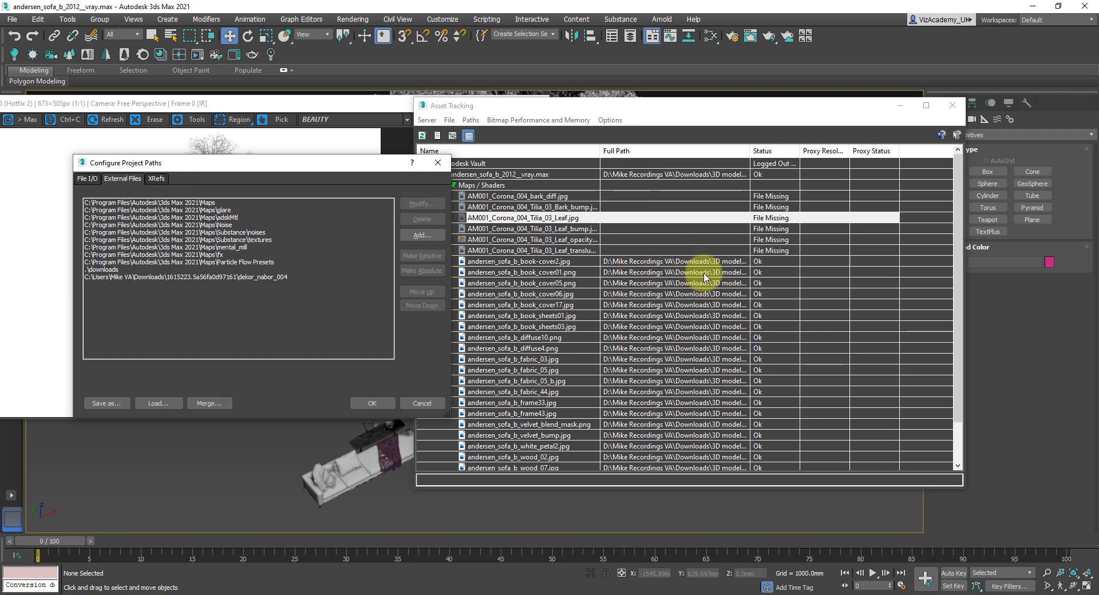
{"action": "left_click_drag", "start_coordinate": [183, 169], "coordinate": [415, 182]}
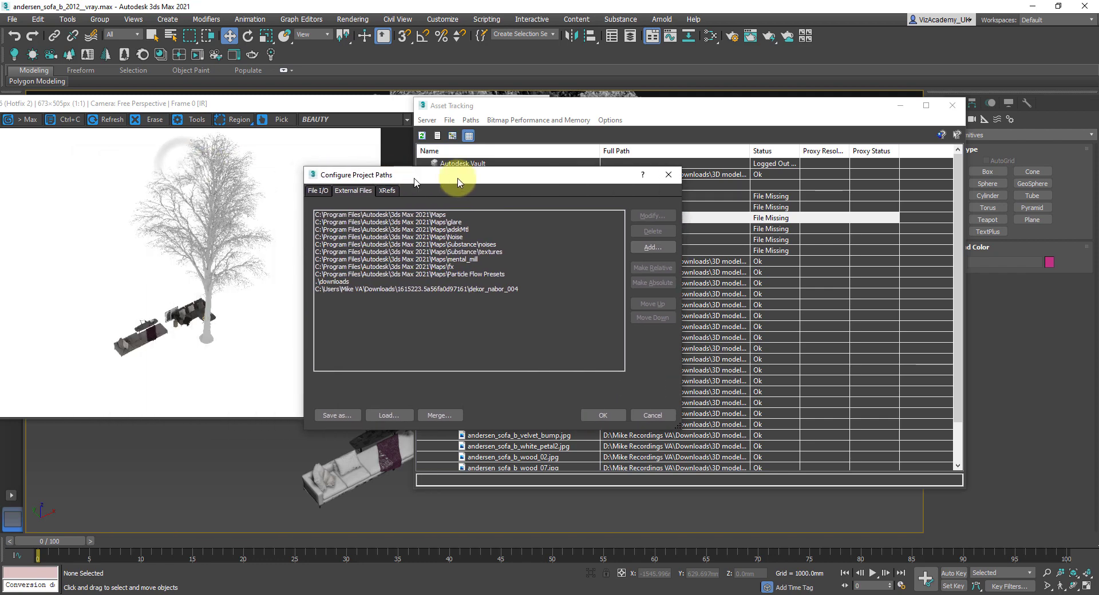
Add the pasted AMC 01 (Trees) Textures folder path as a new external files path.
{"action": "left_click", "coordinate": [653, 247]}
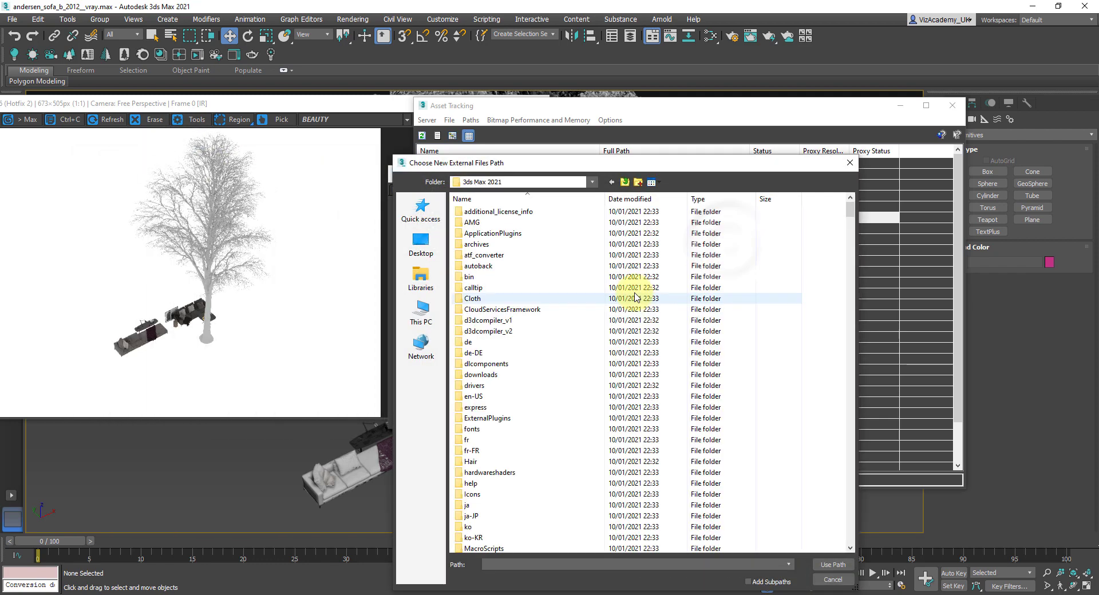
{"action": "left_click_drag", "start_coordinate": [595, 163], "coordinate": [536, 72]}
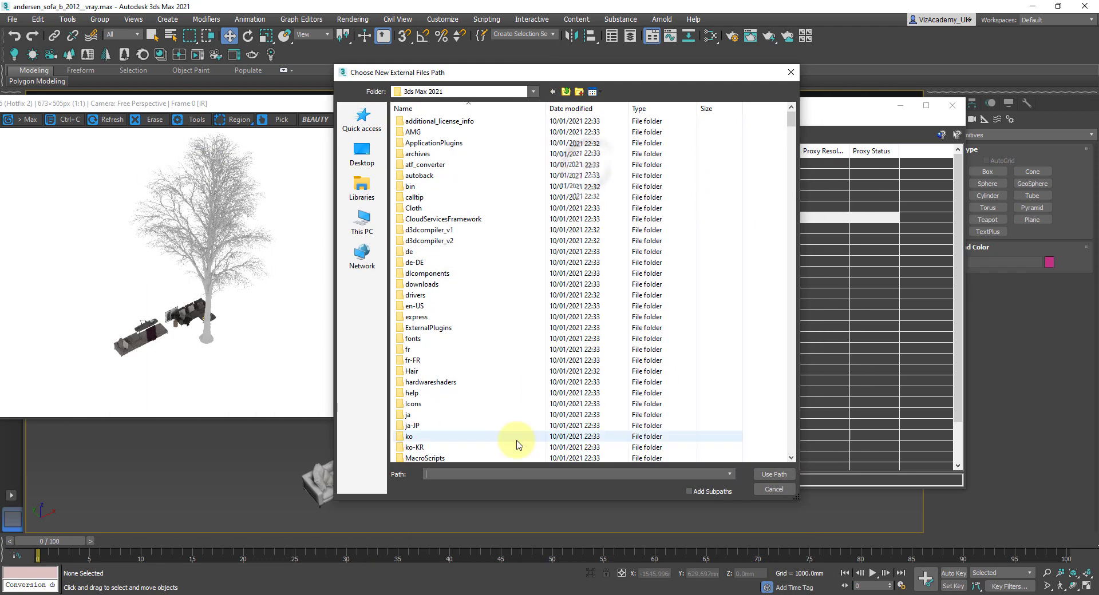
{"action": "key", "text": "ctrl+v"}
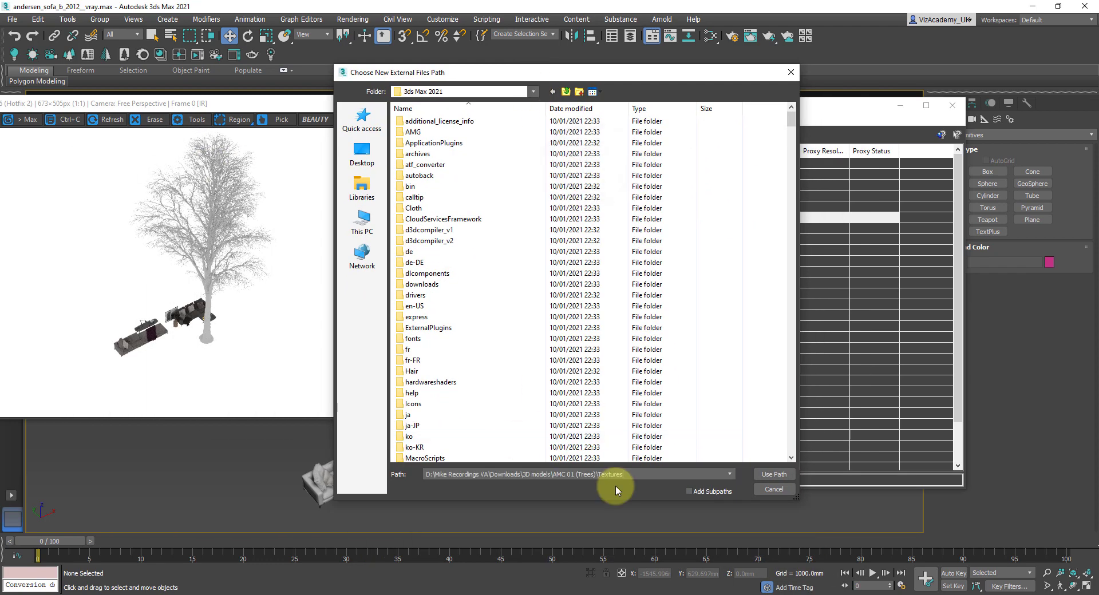
{"action": "left_click", "coordinate": [768, 475]}
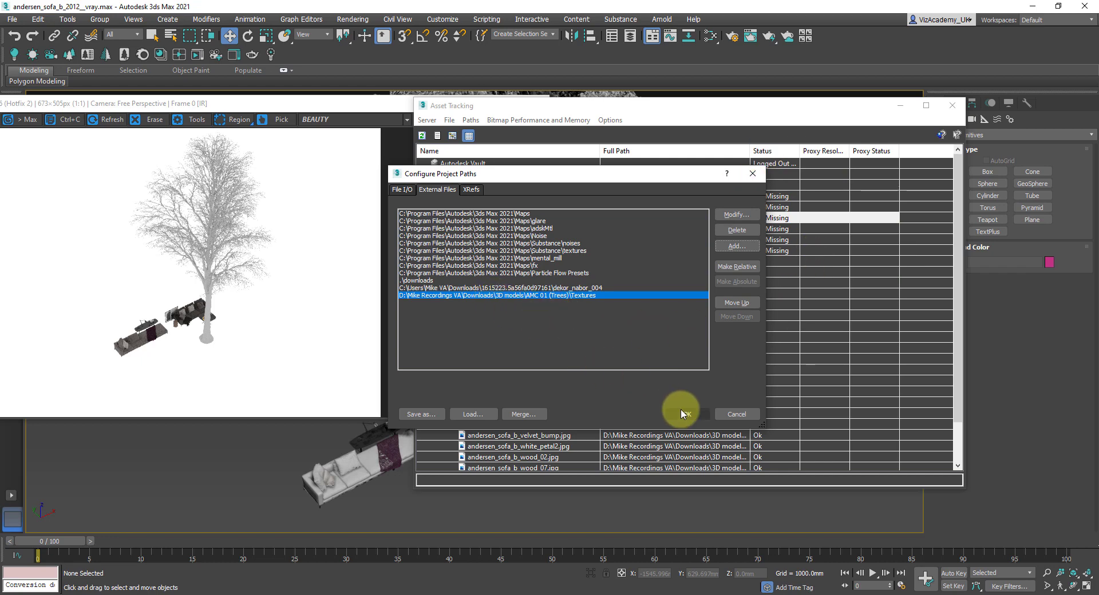
Open the Save as... dialog for the project paths twice, dismissing it each time.
{"action": "left_click_drag", "start_coordinate": [606, 174], "coordinate": [361, 287]}
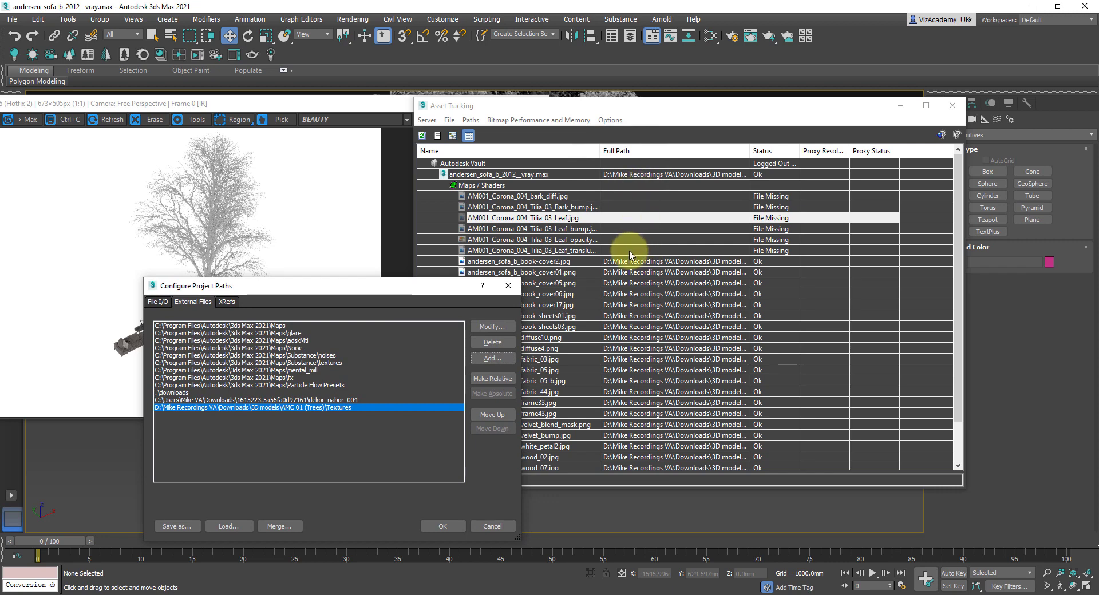
{"action": "left_click_drag", "start_coordinate": [362, 295], "coordinate": [616, 188]}
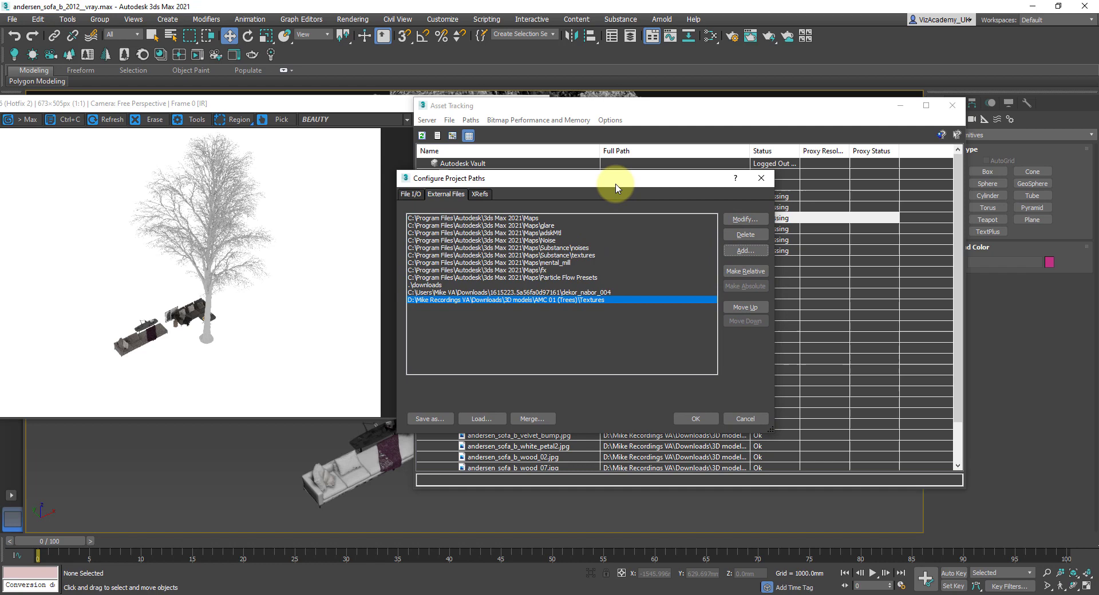
{"action": "left_click", "coordinate": [427, 418]}
{"action": "left_click_drag", "start_coordinate": [584, 147], "coordinate": [533, 94]}
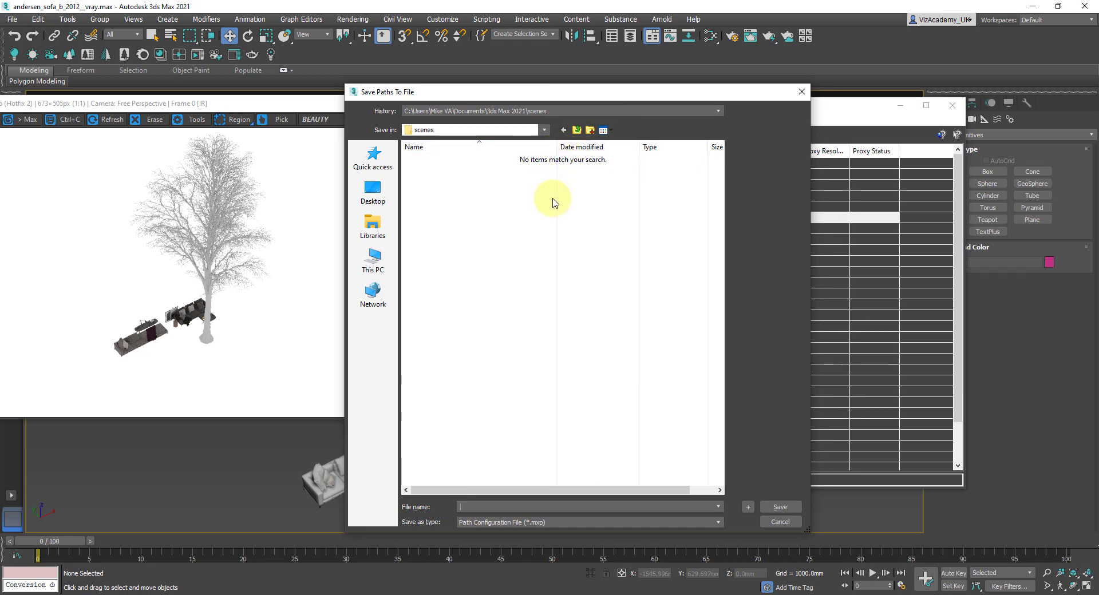
{"action": "left_click", "coordinate": [778, 522]}
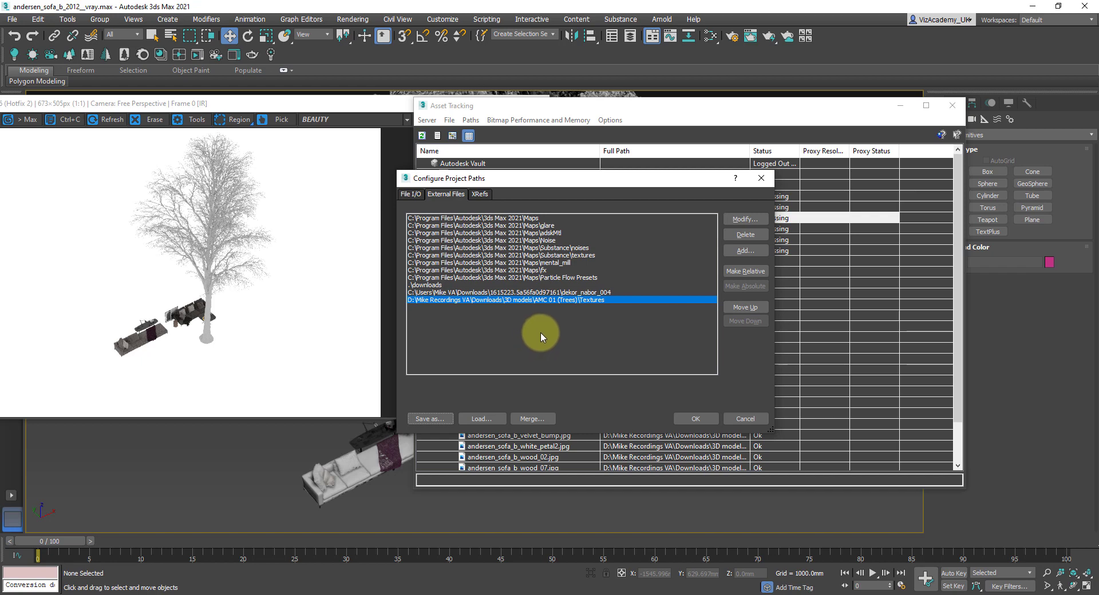
{"action": "left_click", "coordinate": [430, 419]}
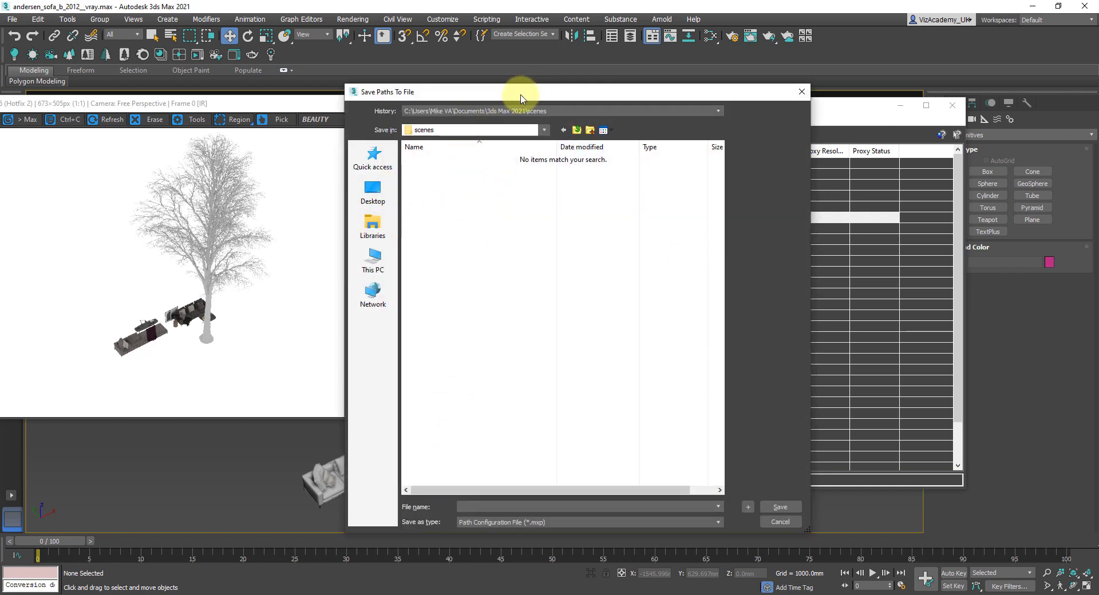
{"action": "key", "text": "Escape"}
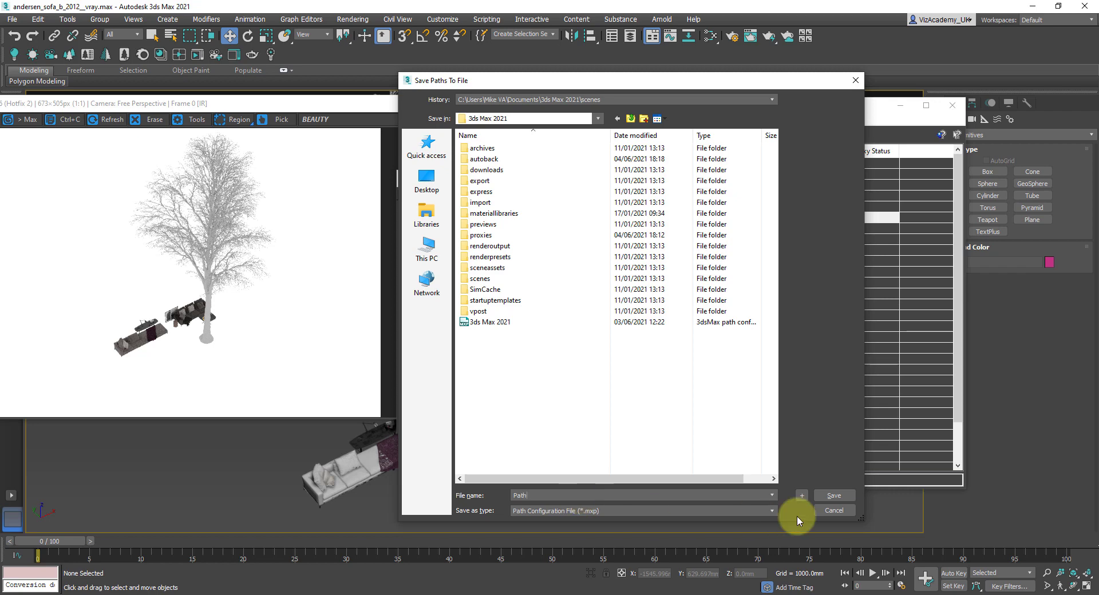
Save the path list, cancel the commit when dekor_nabor_004 is flagged invalid, and return to Asset Tracking's Paths menu.
{"action": "left_click", "coordinate": [833, 497]}
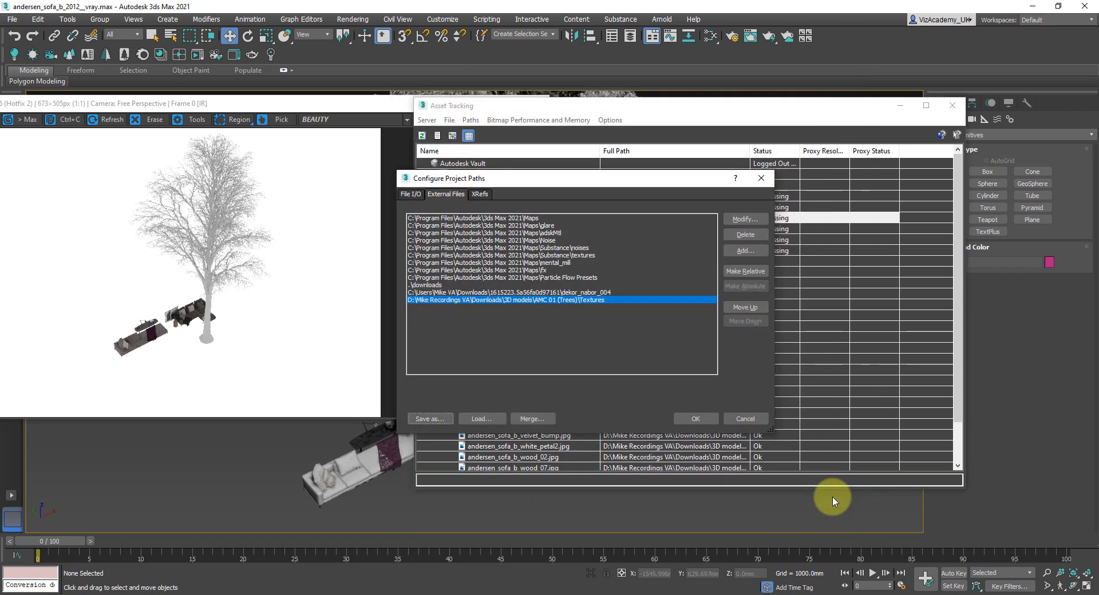
{"action": "left_click", "coordinate": [695, 419]}
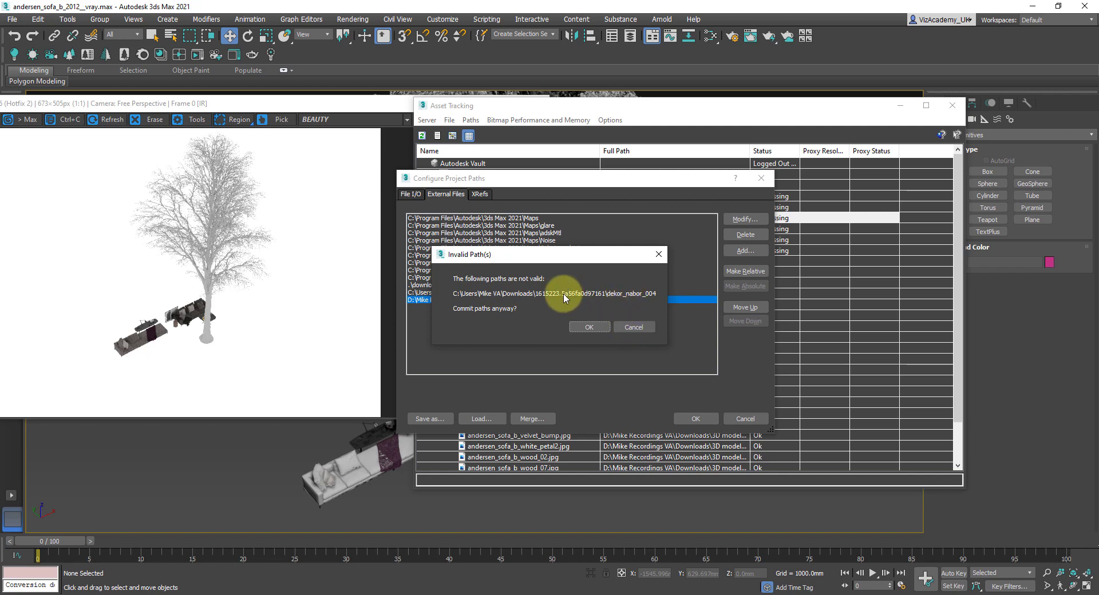
{"action": "left_click", "coordinate": [635, 329]}
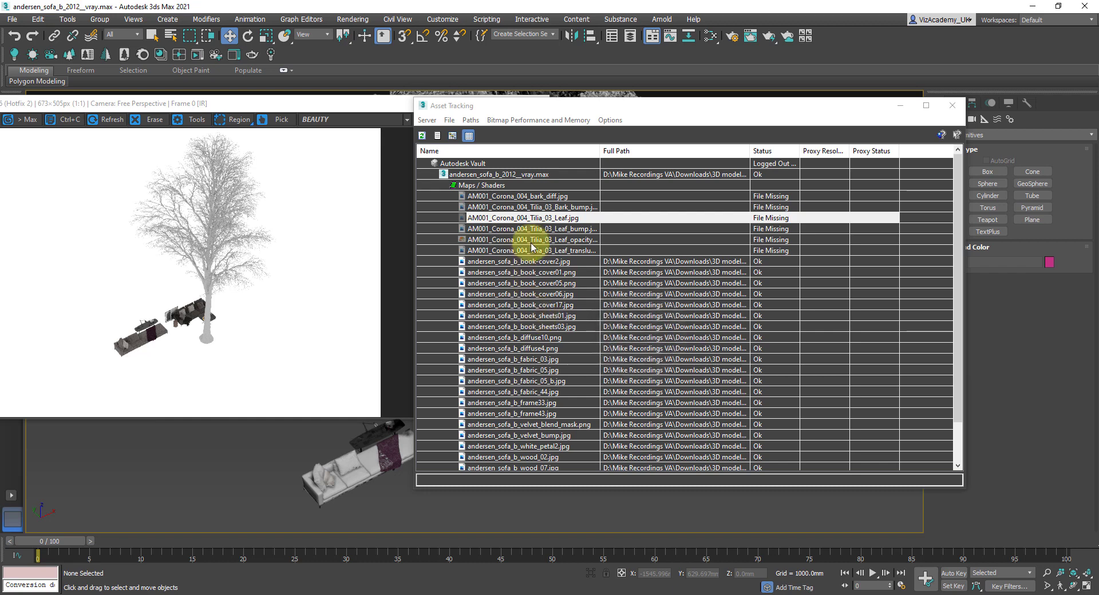
{"action": "left_click", "coordinate": [471, 120]}
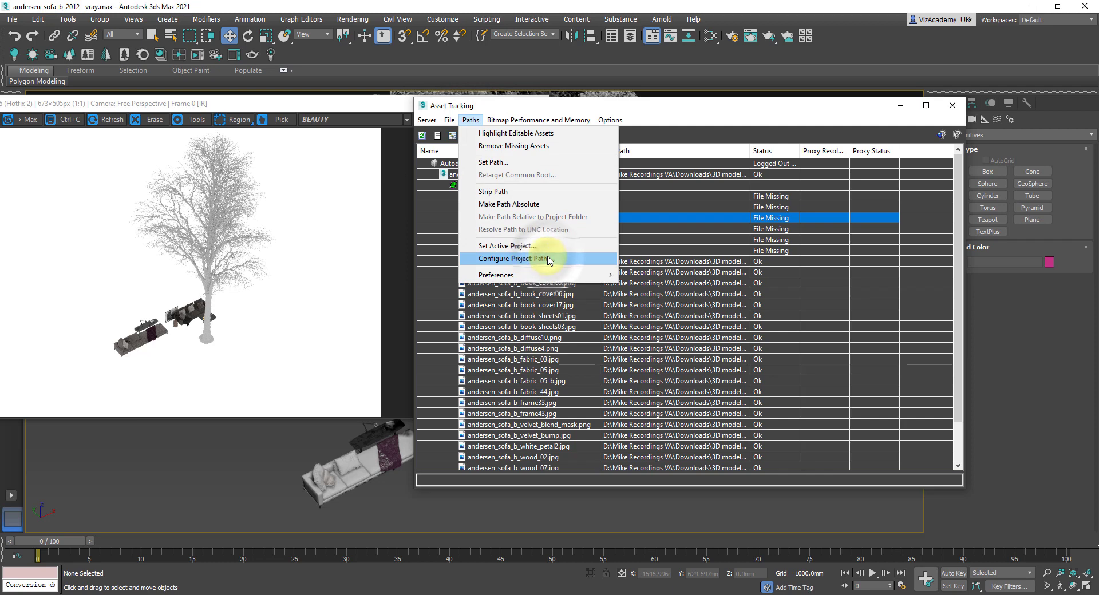
Replace the invalid dekor_nabor_004 external files path with the AMC 01 (Trees) Textures folder.
{"action": "left_click", "coordinate": [548, 260]}
{"action": "left_click", "coordinate": [464, 194]}
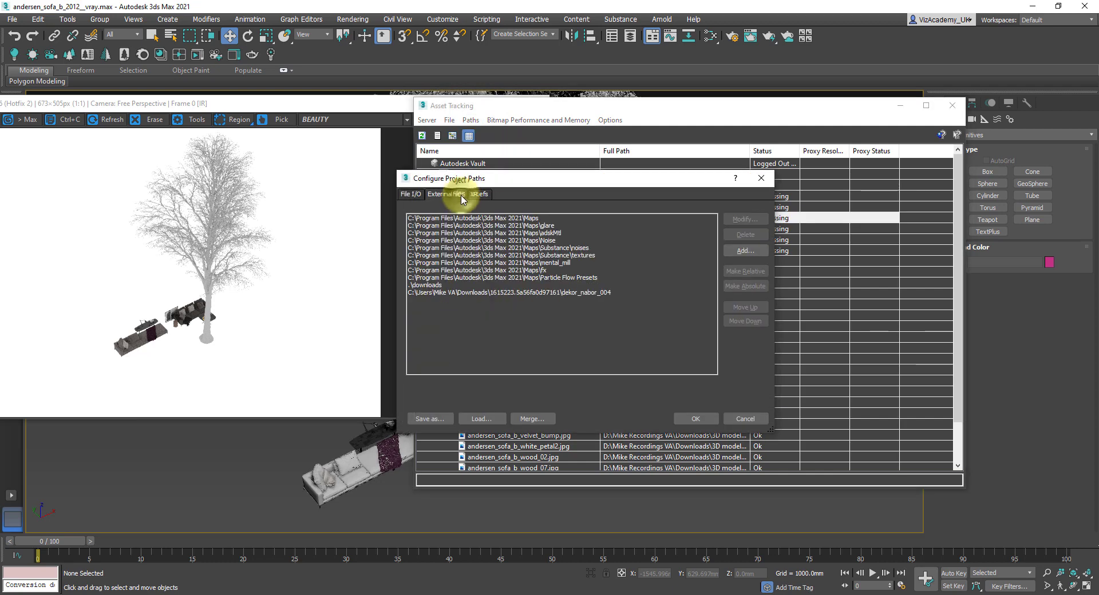
{"action": "left_click", "coordinate": [514, 293]}
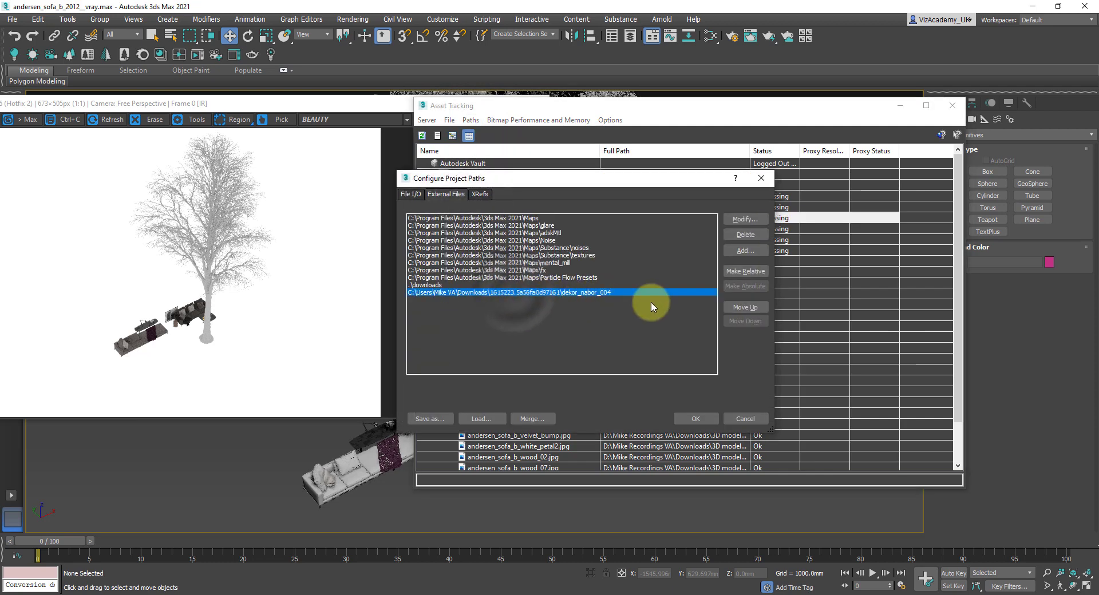
{"action": "left_click", "coordinate": [745, 235]}
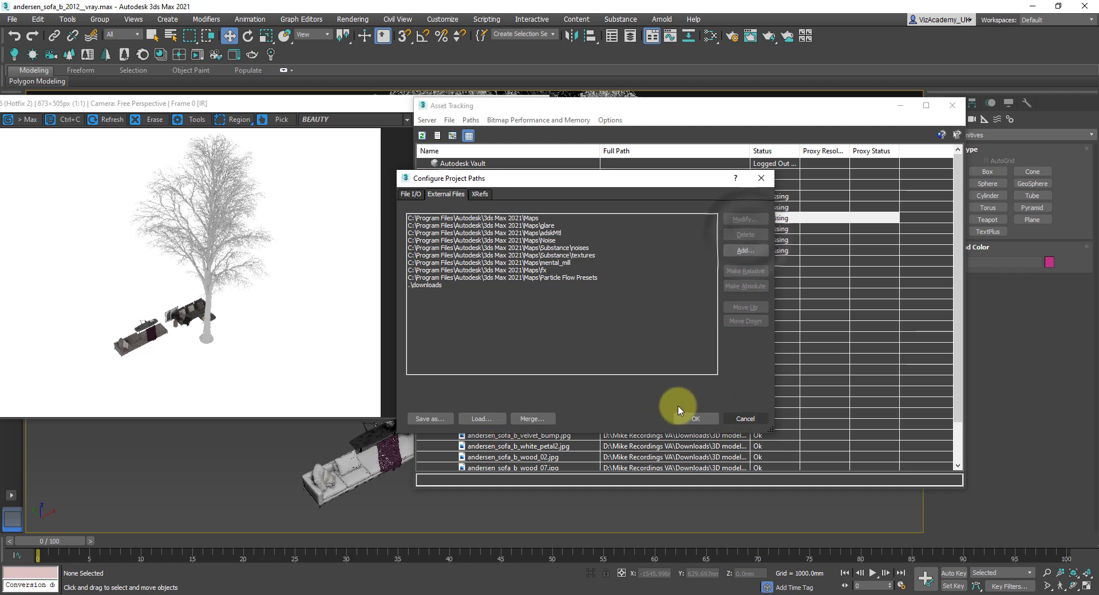
{"action": "left_click", "coordinate": [745, 250]}
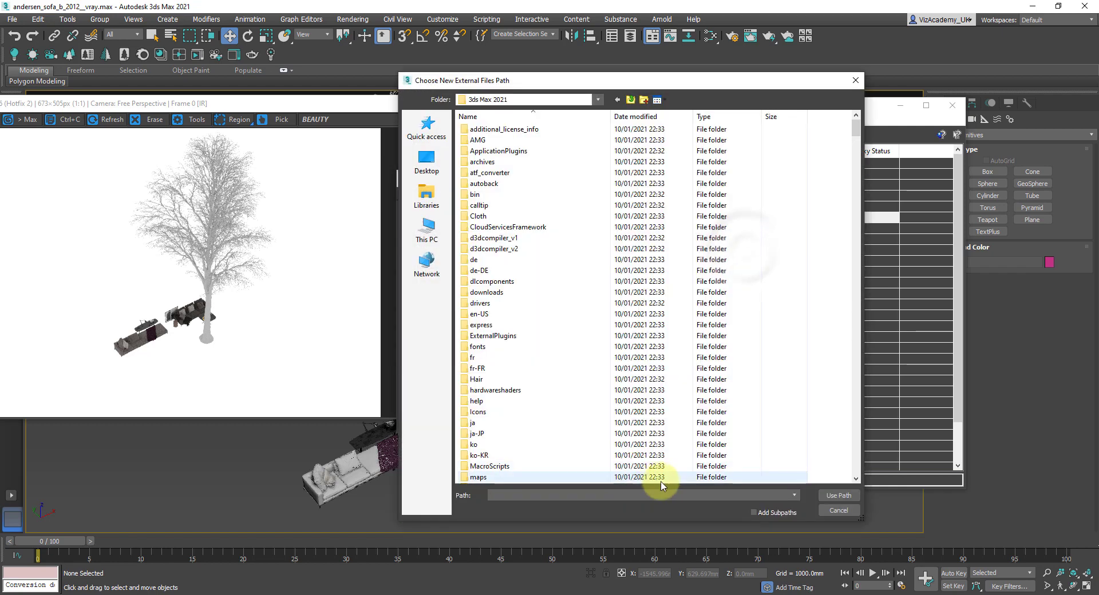
{"action": "left_click", "coordinate": [840, 495]}
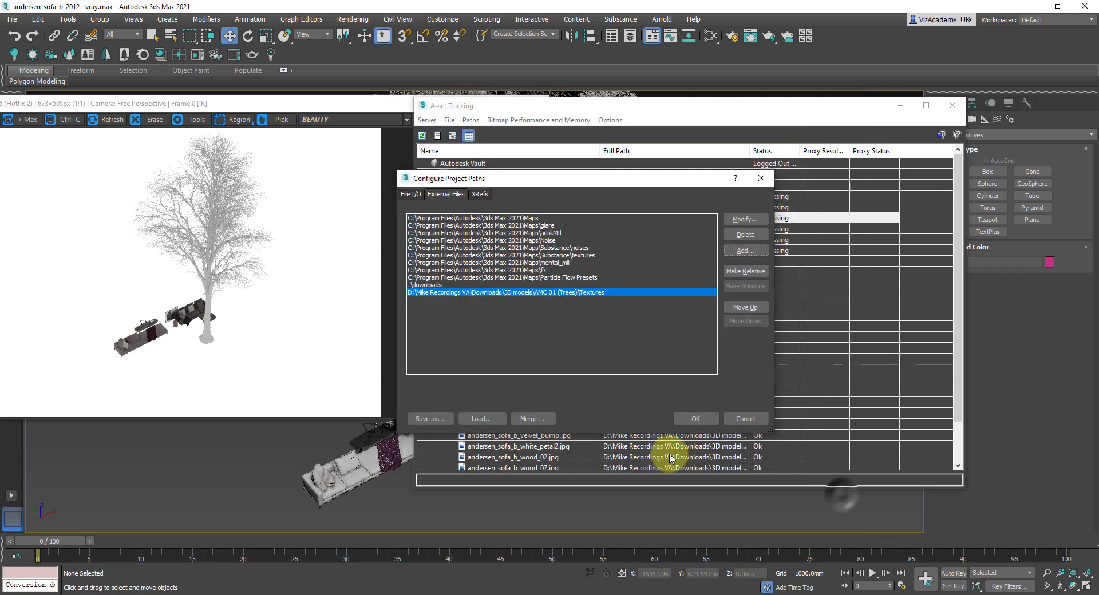
Save the path list over Path.mxp, confirm the overwrite, and commit the search paths.
{"action": "left_click", "coordinate": [436, 419]}
{"action": "left_click", "coordinate": [473, 333]}
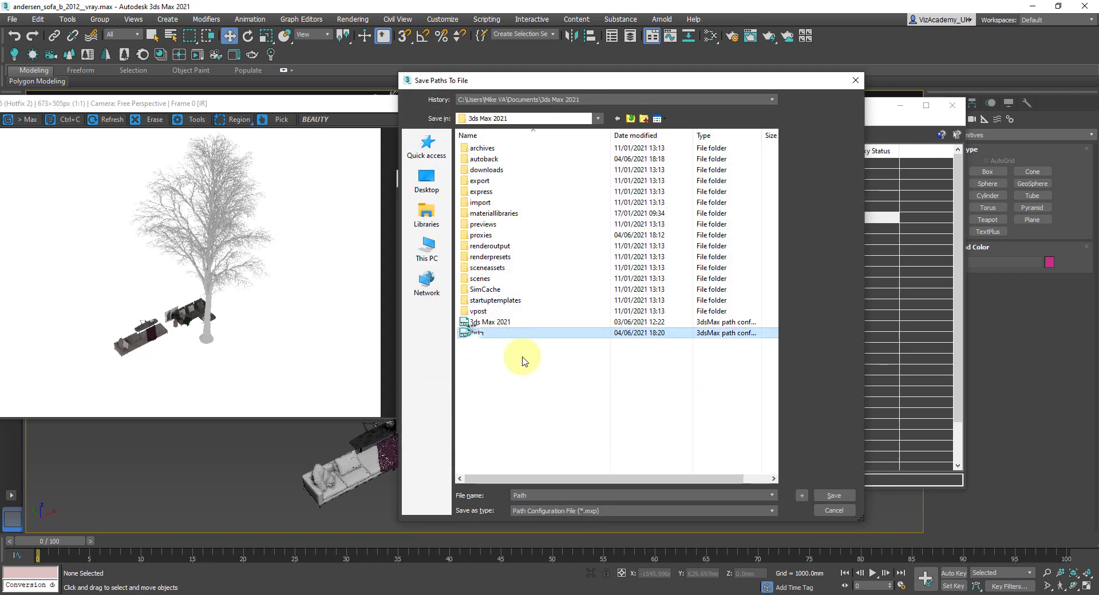
{"action": "left_click", "coordinate": [830, 497]}
{"action": "left_click", "coordinate": [607, 319]}
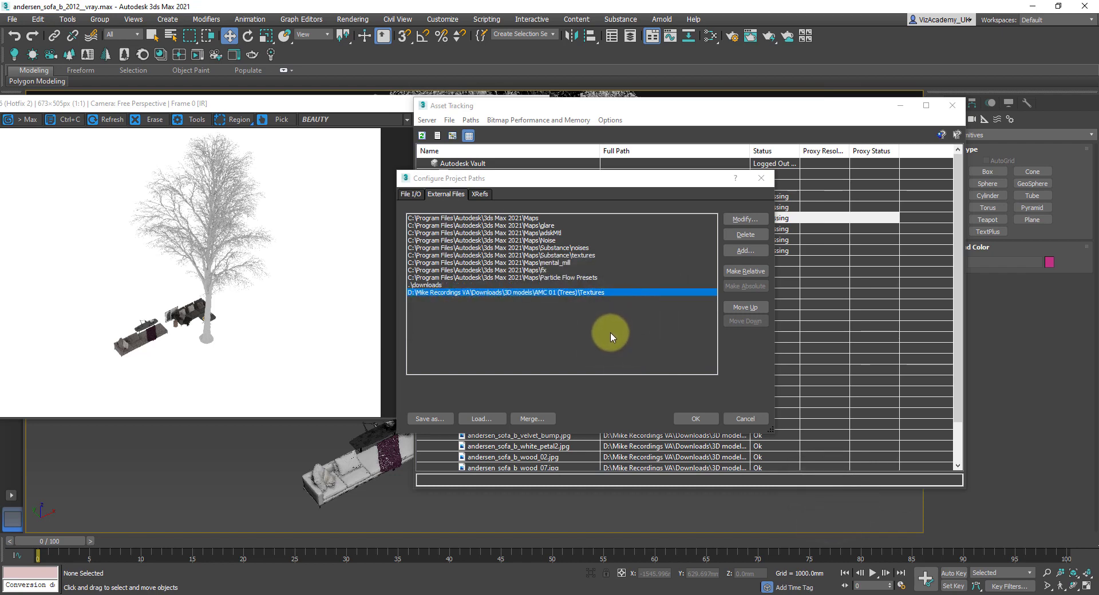
{"action": "left_click", "coordinate": [695, 419]}
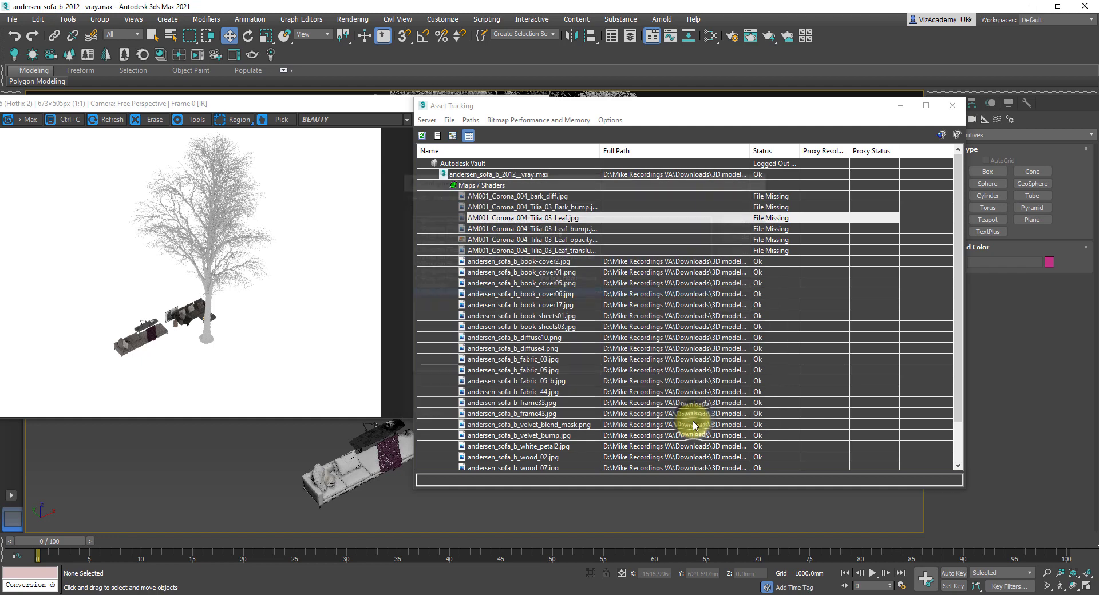
Refresh Asset Tracking and check the leaf opacity, translucency and book-cover map entries and their paths.
{"action": "left_click", "coordinate": [423, 136]}
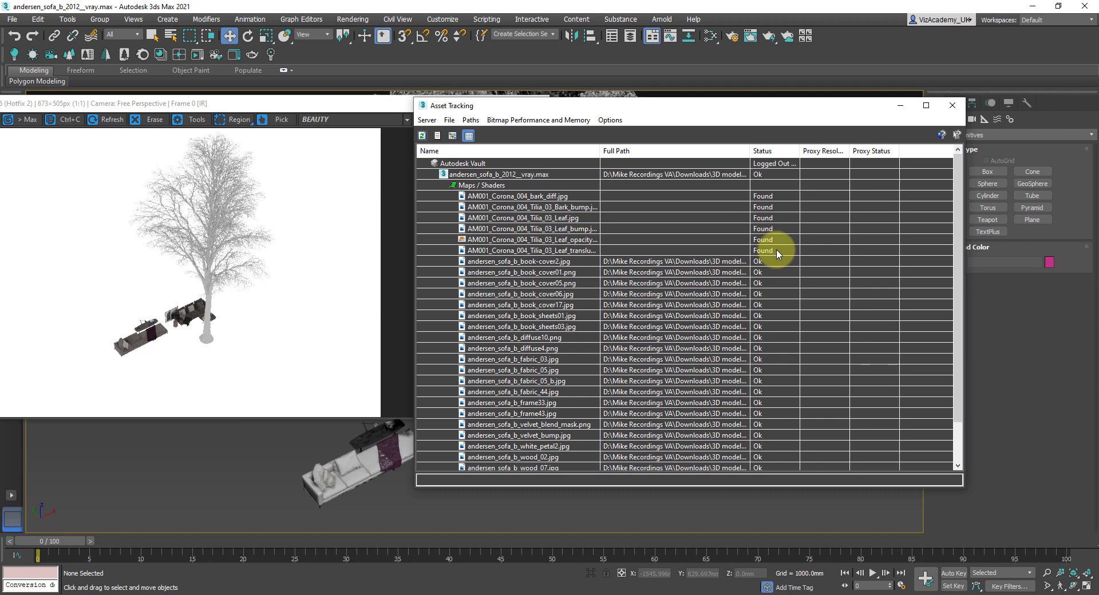
{"action": "left_click", "coordinate": [766, 263]}
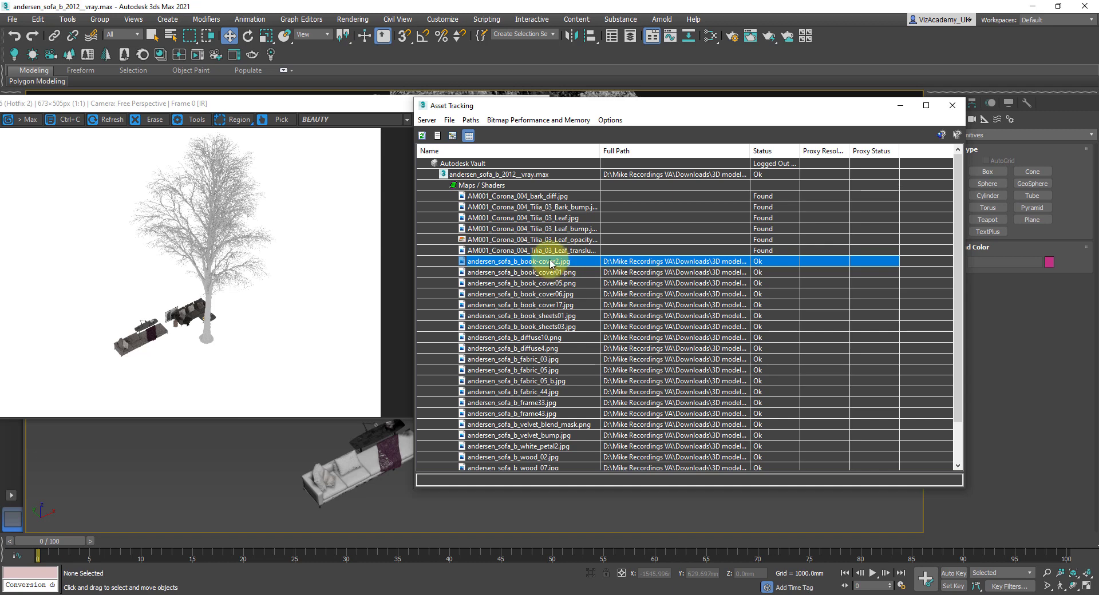
{"action": "left_click", "coordinate": [633, 243]}
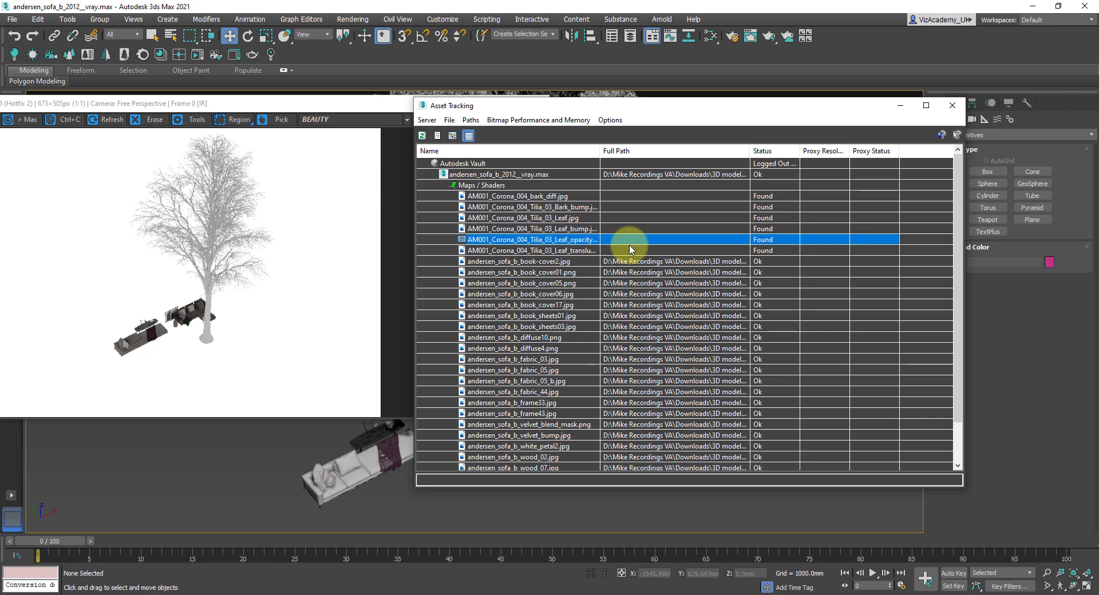
{"action": "left_click", "coordinate": [637, 272]}
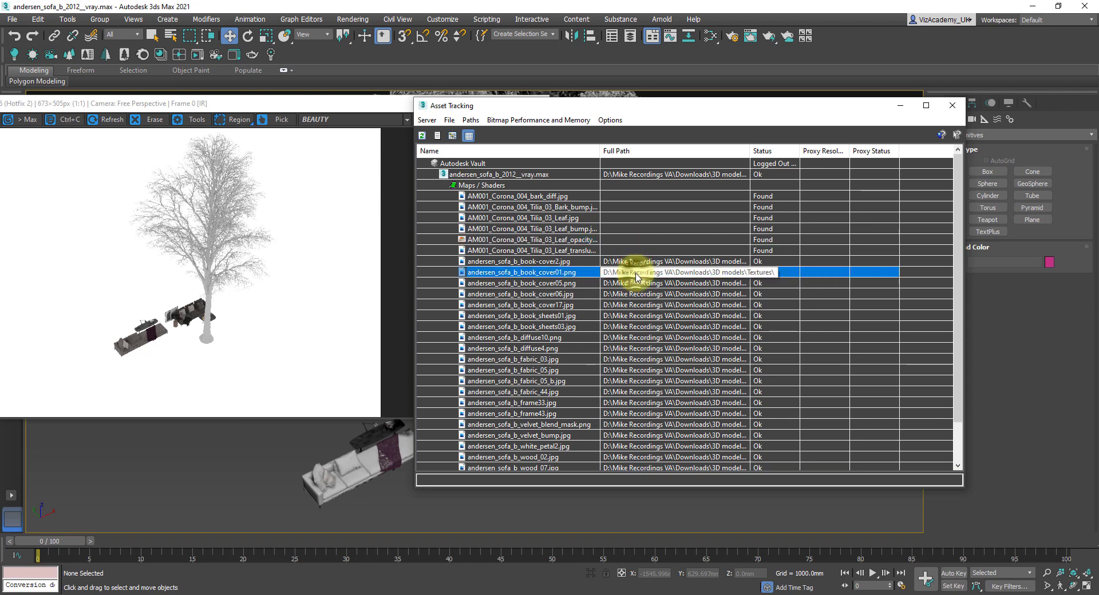
{"action": "left_click", "coordinate": [640, 262]}
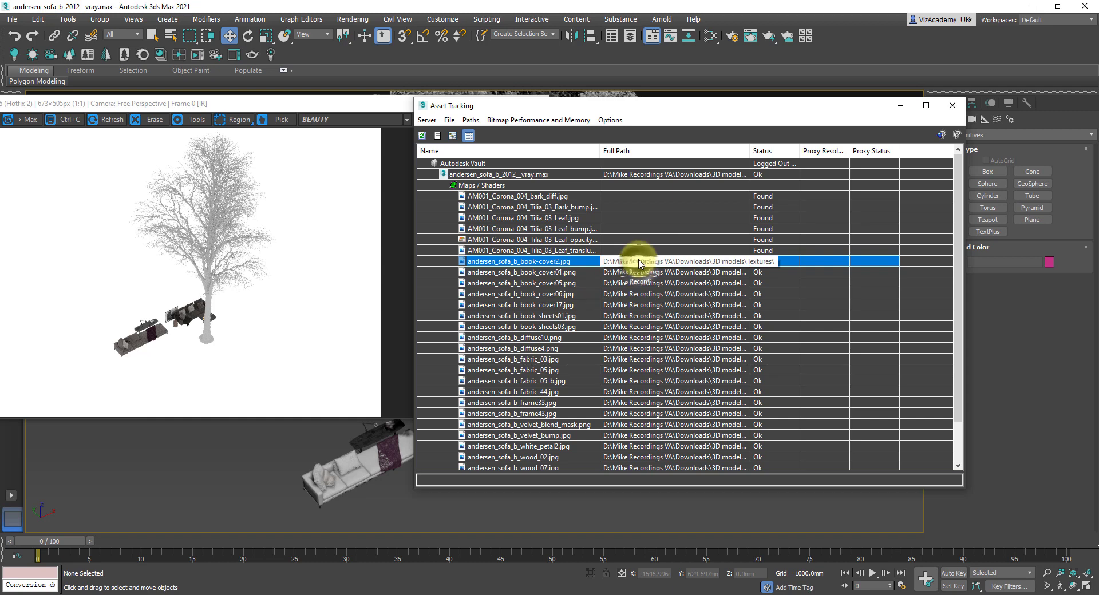
{"action": "left_click", "coordinate": [641, 252]}
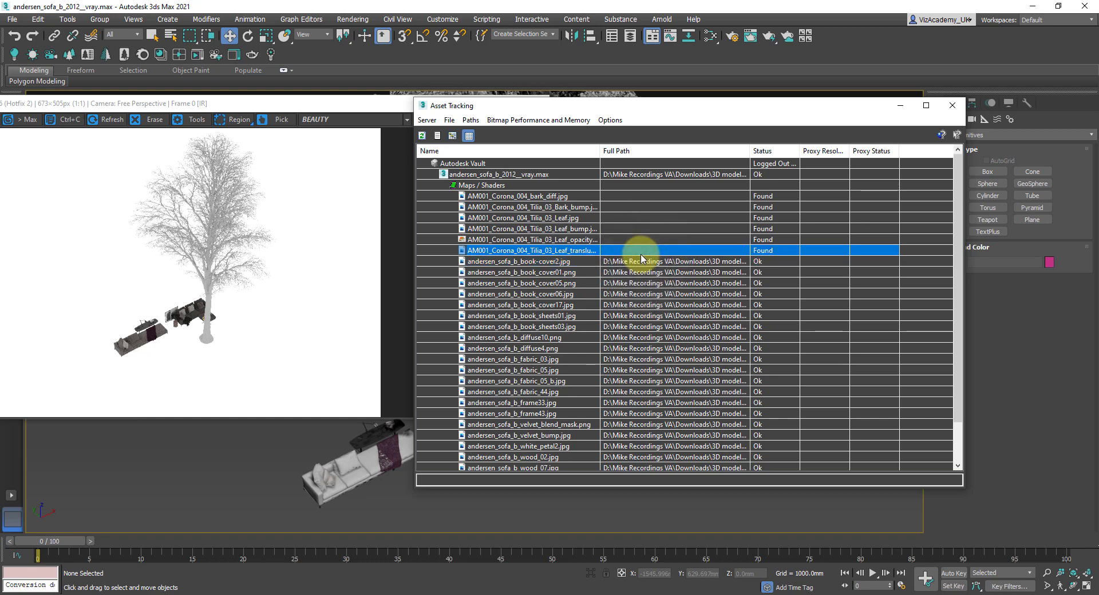
Restart Corona interactive rendering of the tree scene, then switch to the VizAcademy website.
{"action": "left_click_drag", "start_coordinate": [395, 104], "coordinate": [526, 109]}
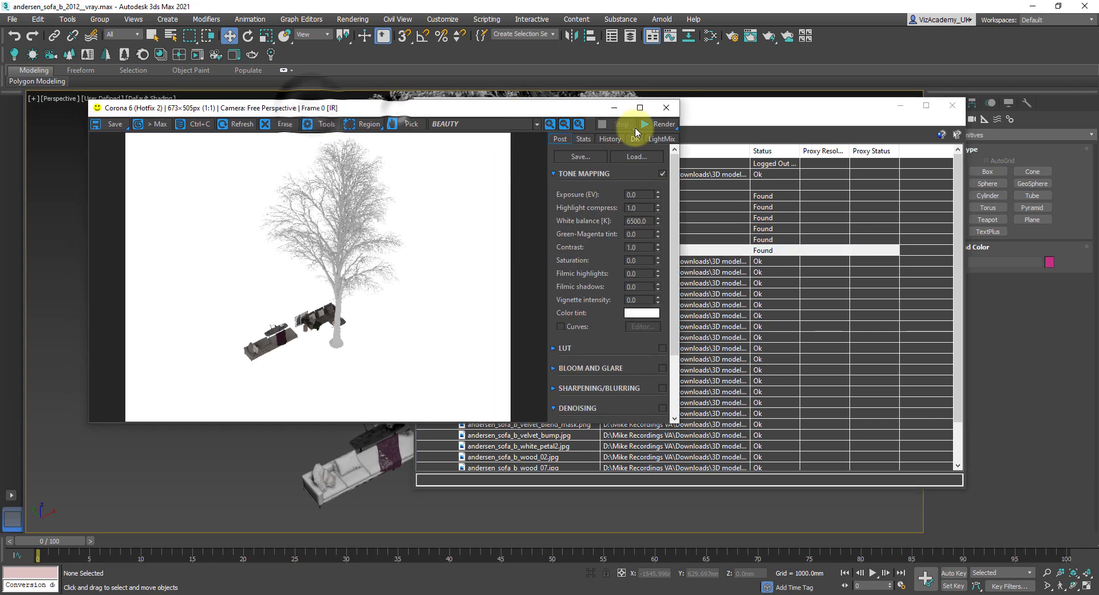
{"action": "left_click", "coordinate": [658, 137]}
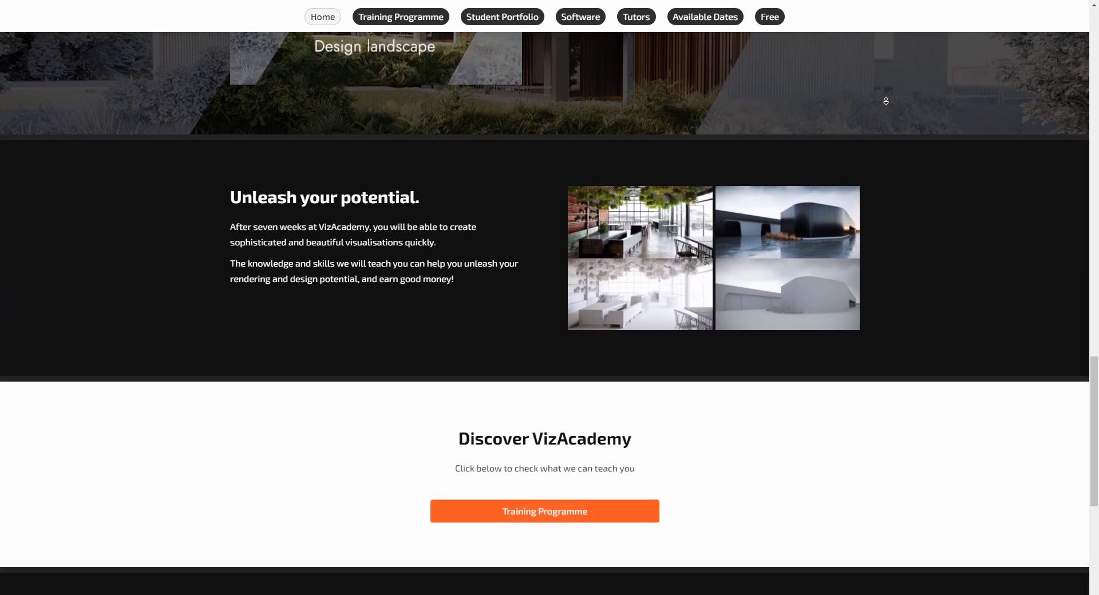
{"action": "middle_click", "coordinate": [886, 102]}
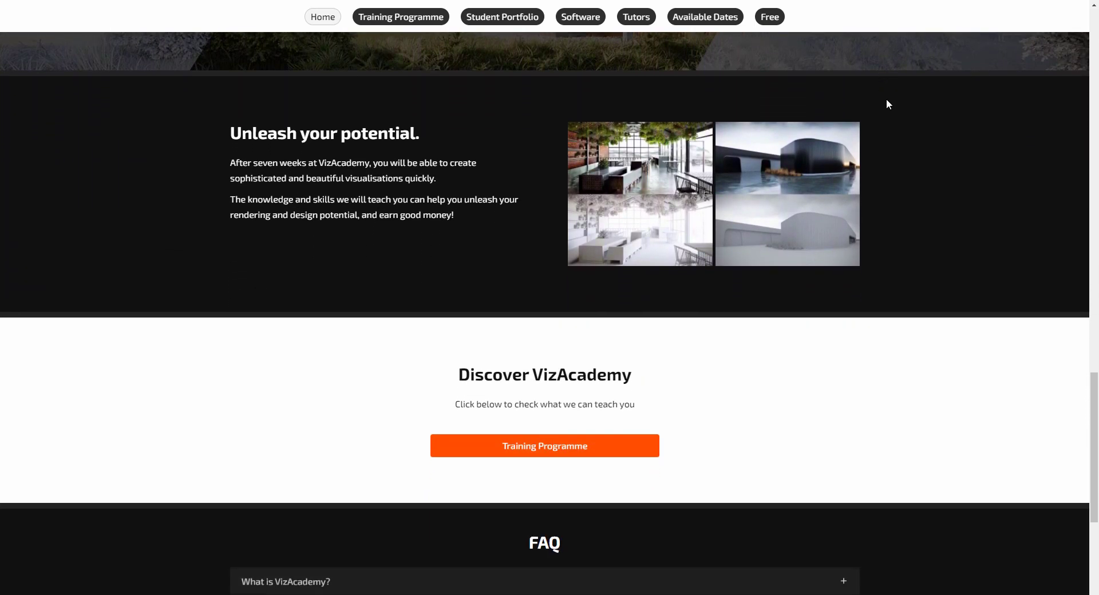